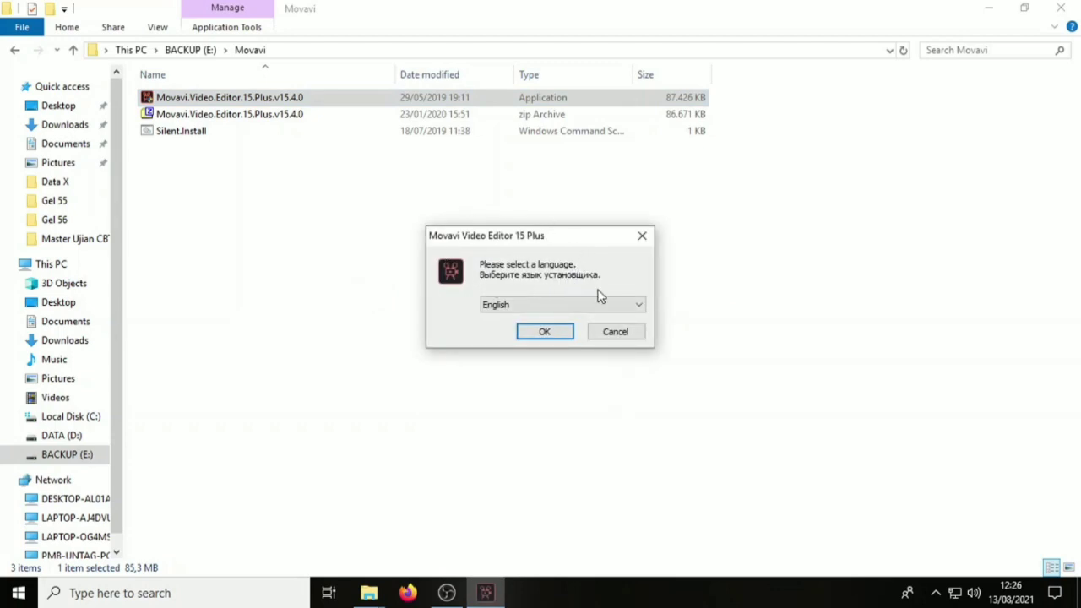
Step: Install Movavi Video Editor 15 Plus with English as the setup language, keeping the default options and destination folder
left_click(620, 305)
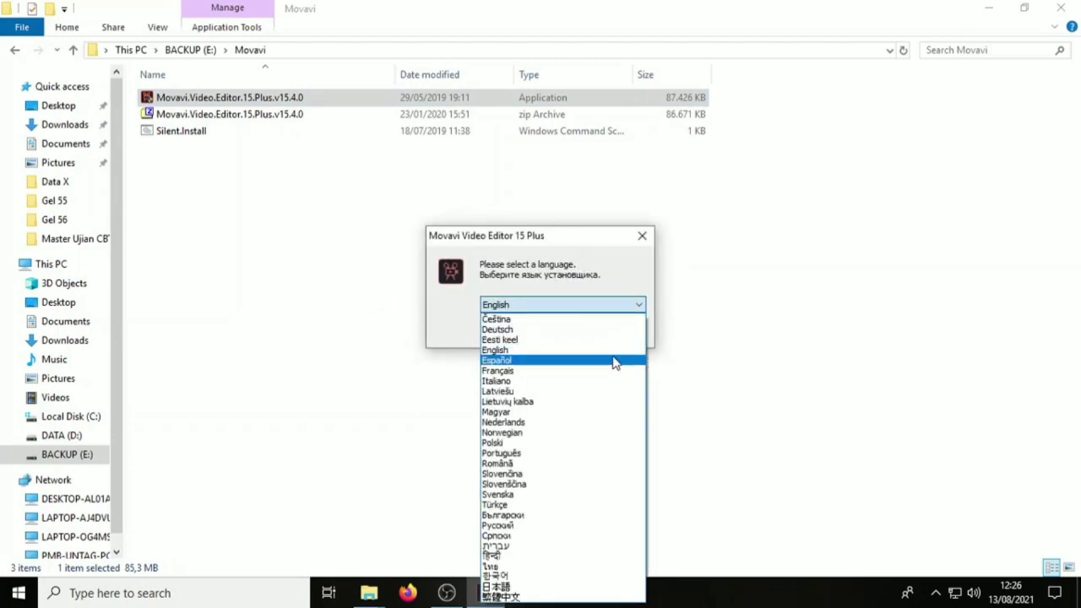
left_click(512, 352)
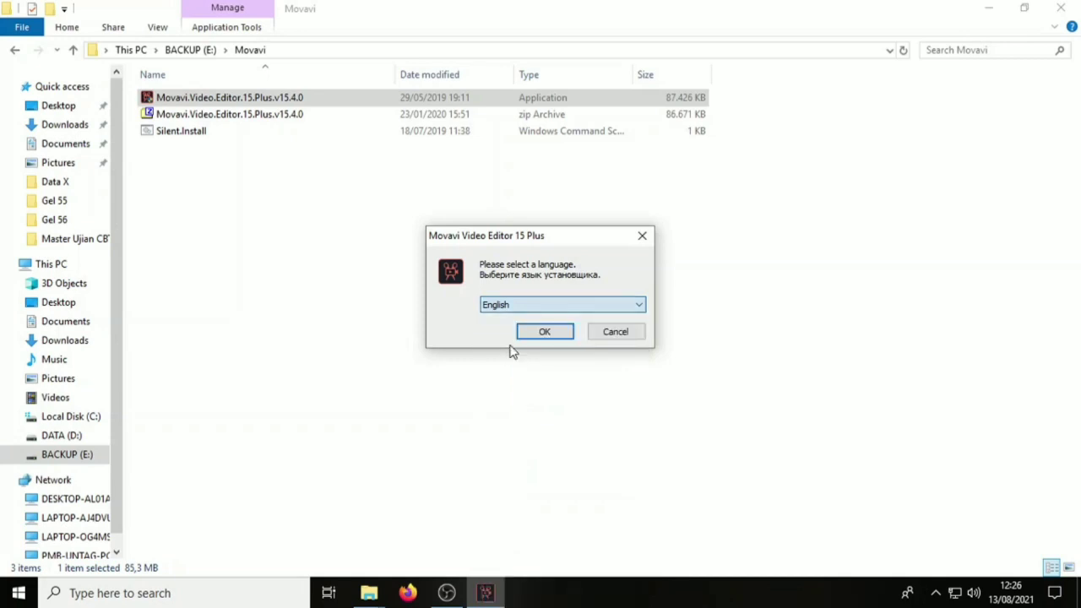
left_click(545, 332)
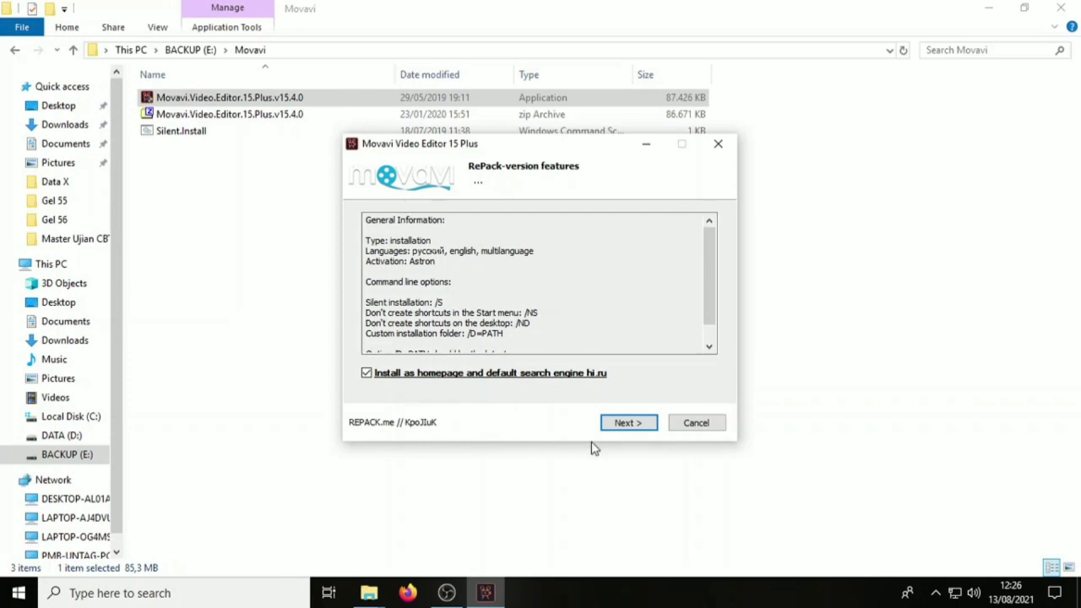
left_click(644, 429)
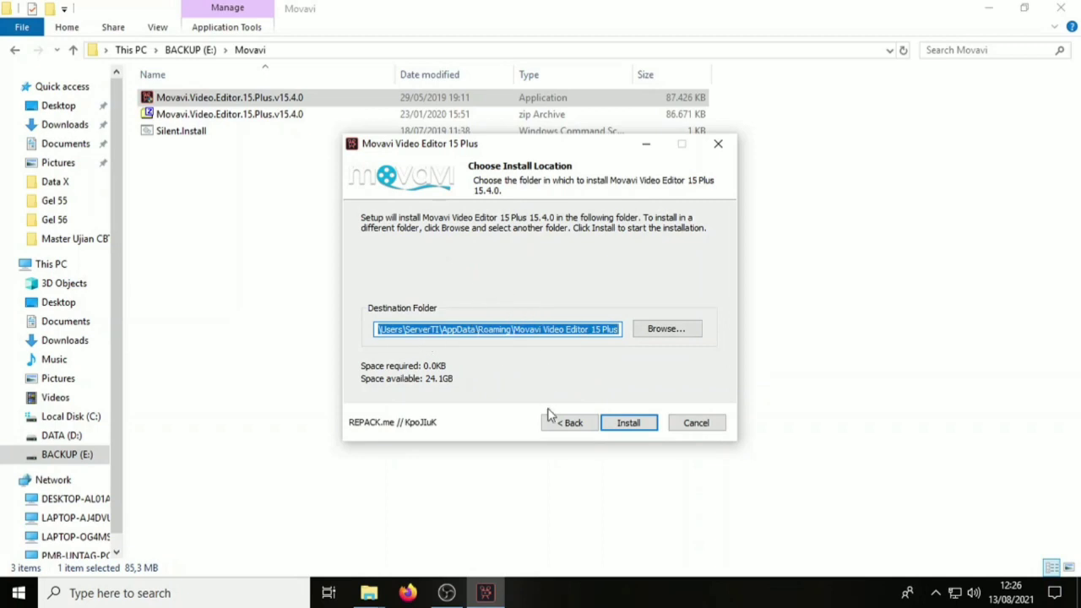
left_click(636, 427)
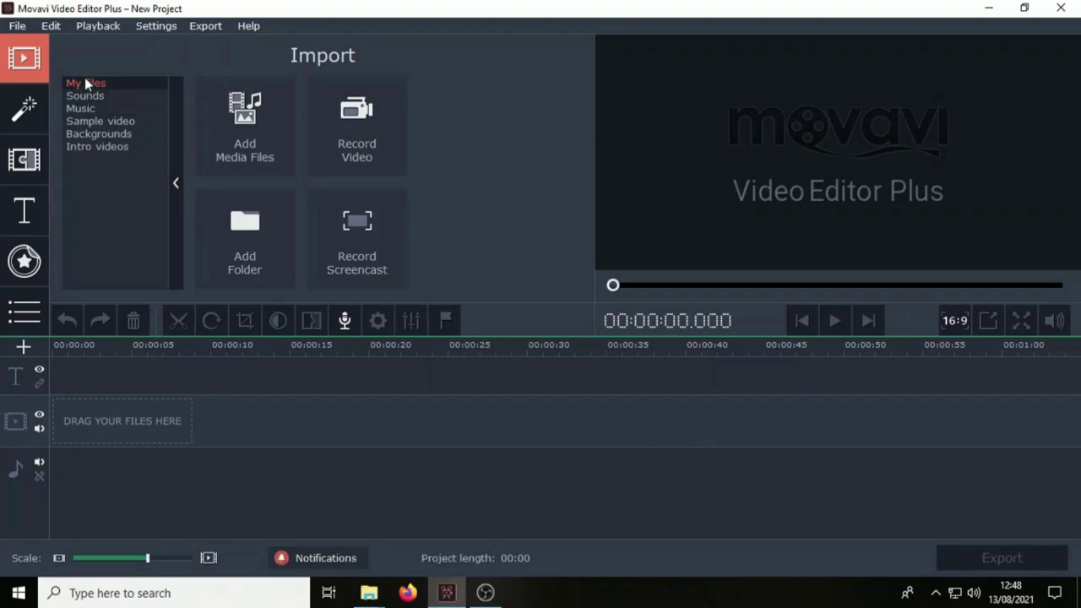
Step: Find the Explosion template among the intro videos, preview it, and place it at the start of the video track
left_click(115, 146)
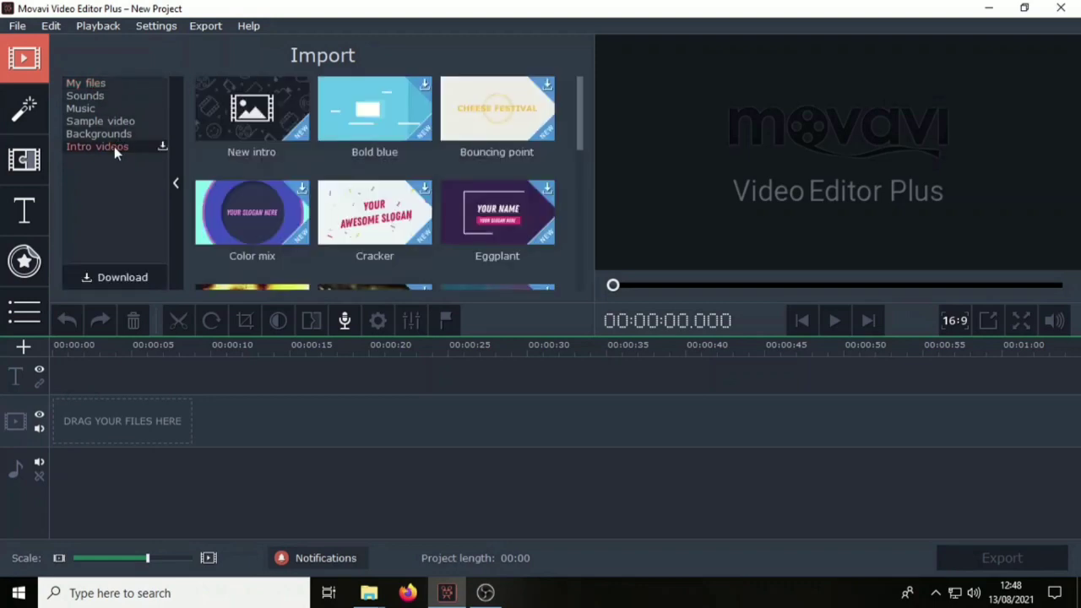
scroll(402, 145, "down", 2)
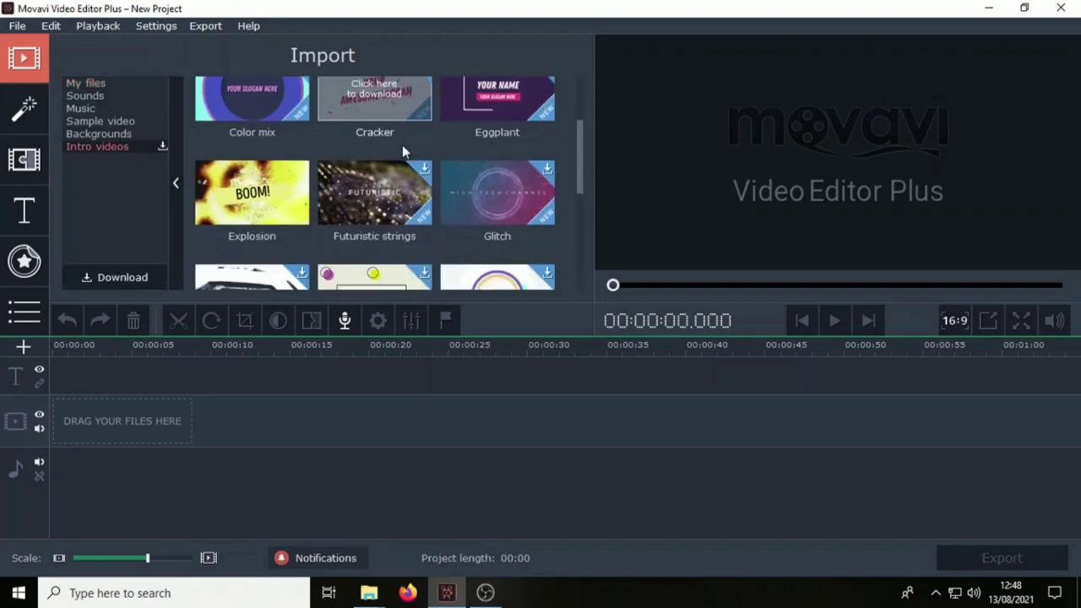
scroll(402, 144, "down", 3)
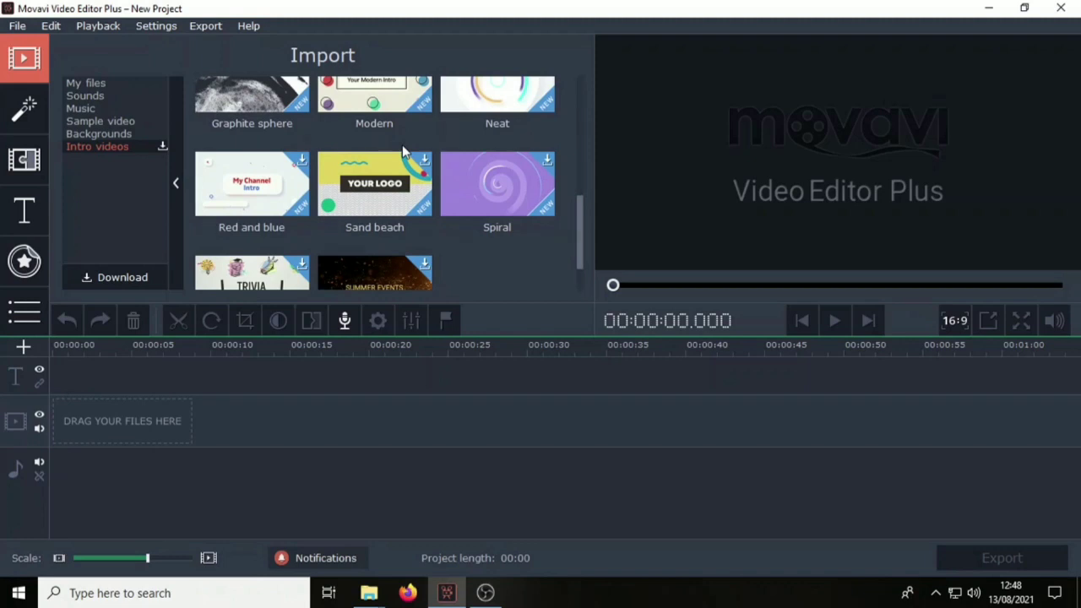
scroll(401, 145, "up", 1)
scroll(402, 145, "up", 1)
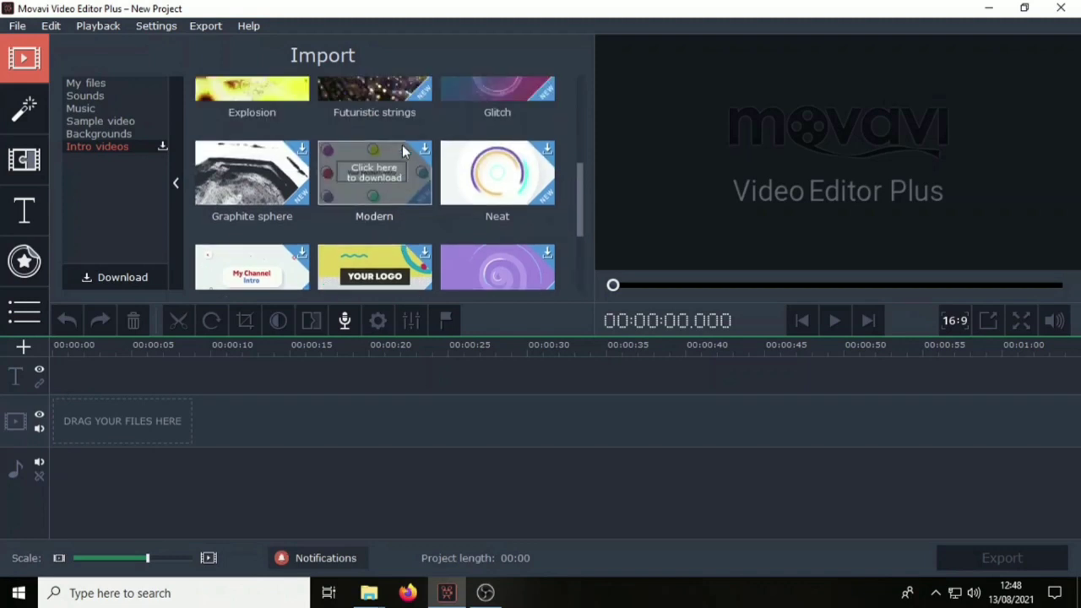
scroll(402, 145, "up", 1)
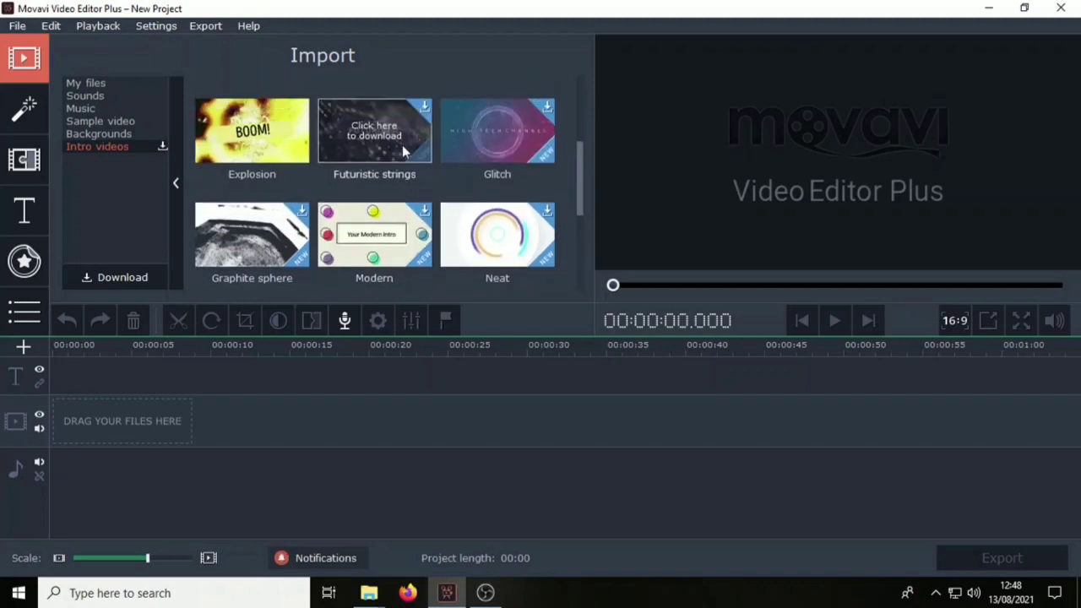
left_click(247, 141)
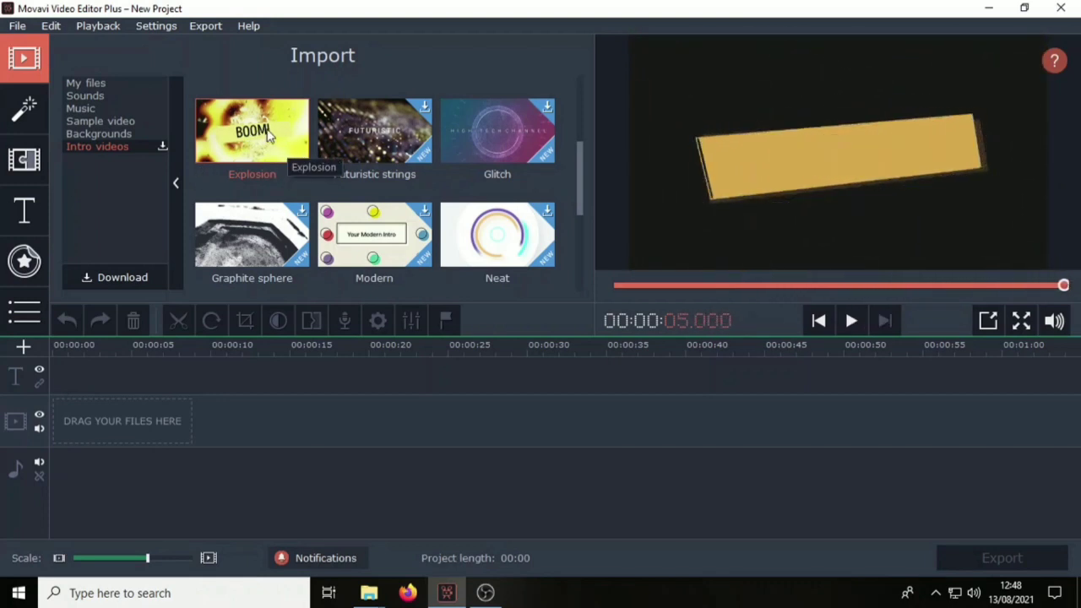
left_click_drag(246, 169, 49, 397)
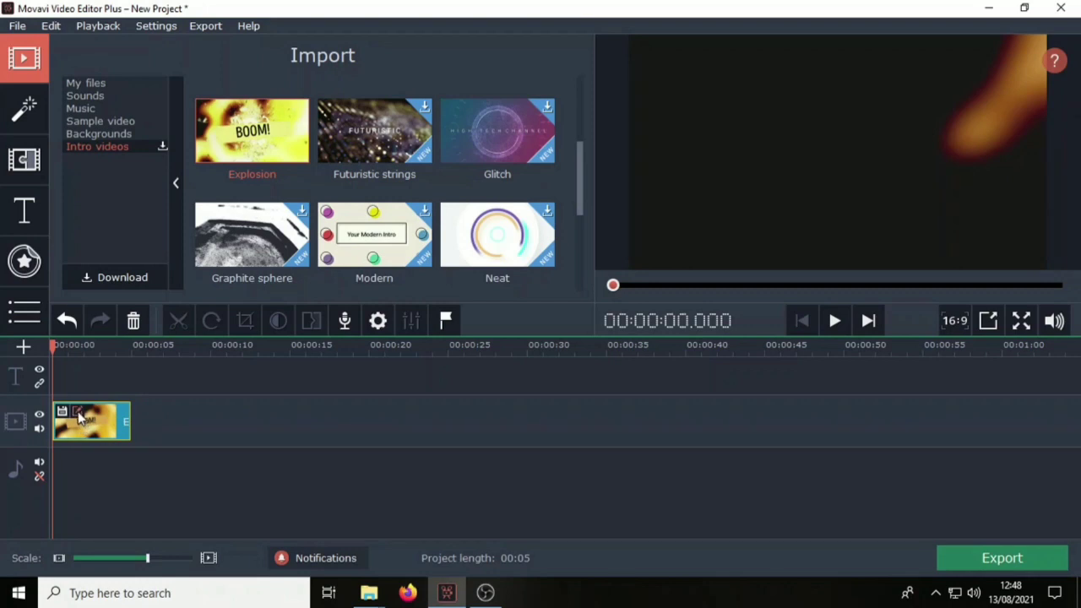
Step: Open the Explosion intro clip for editing and replace its "BOOM!" title text with "Gazza"
double_click(78, 417)
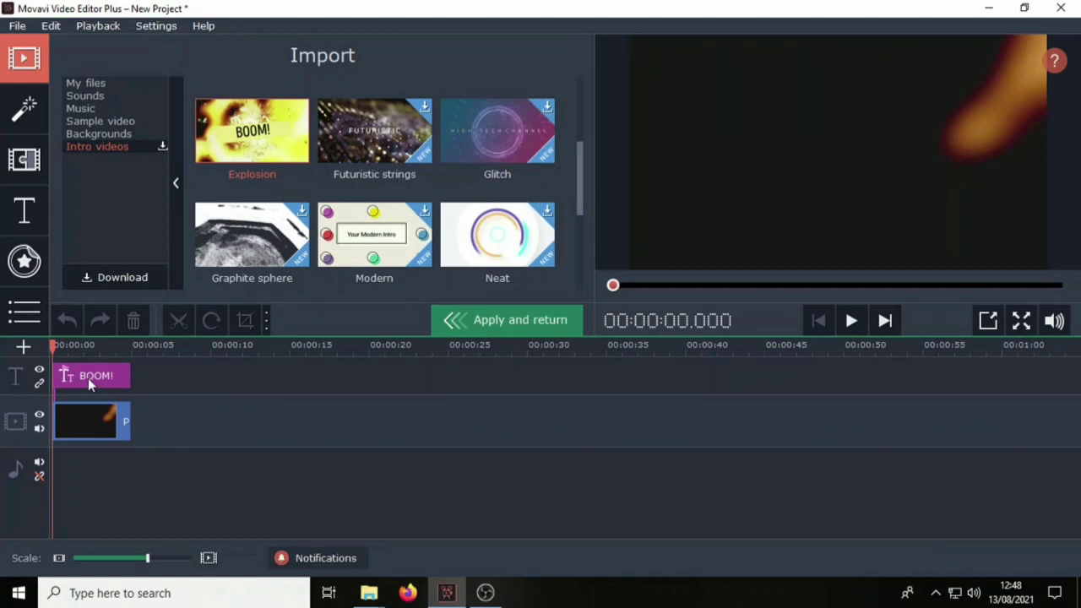
double_click(88, 378)
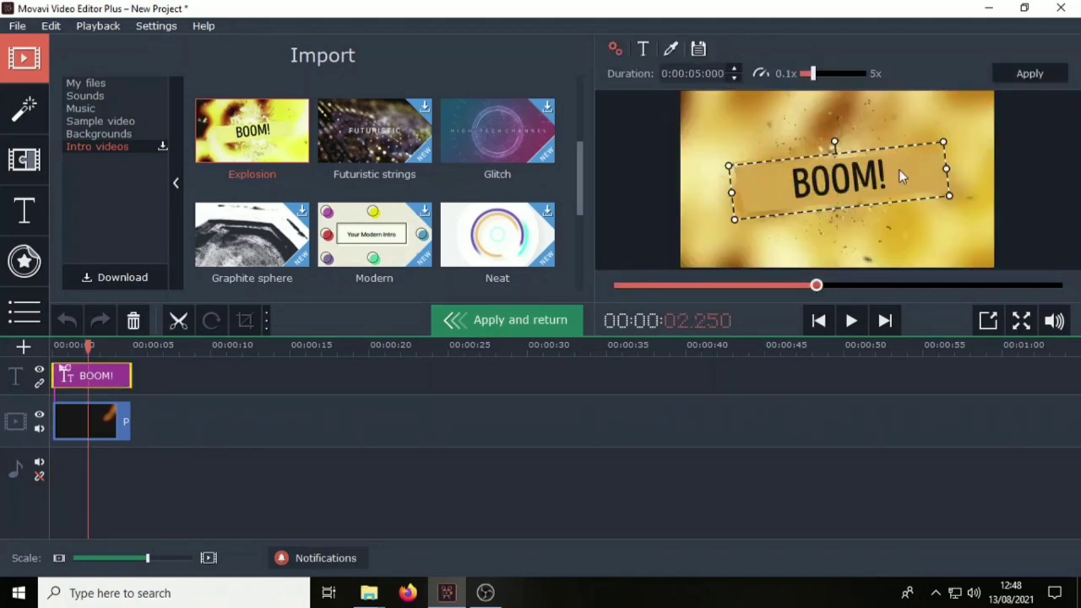
left_click_drag(899, 169, 784, 187)
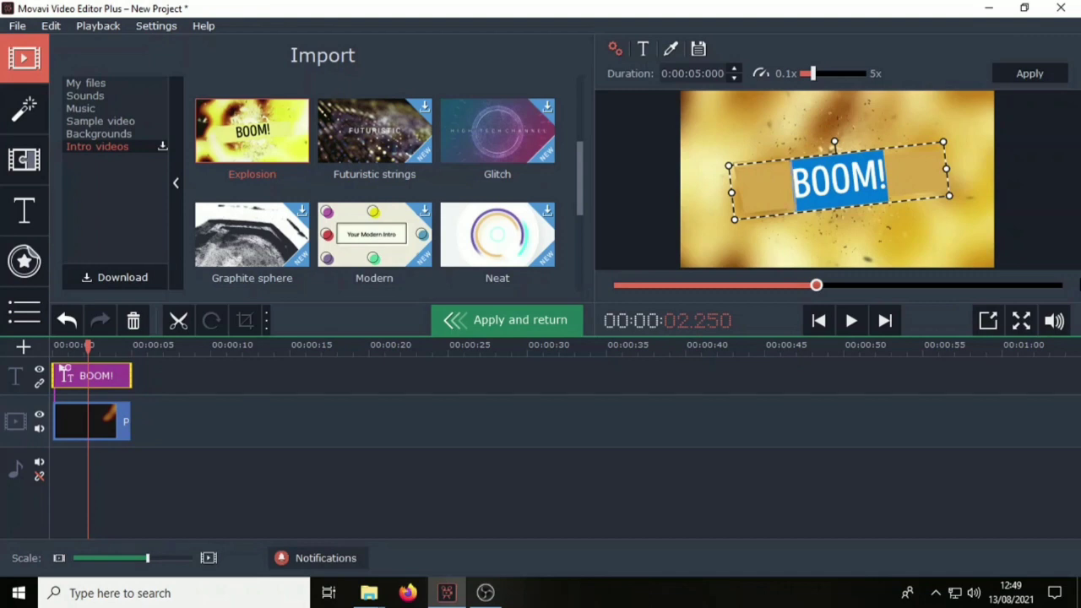
type("Ga")
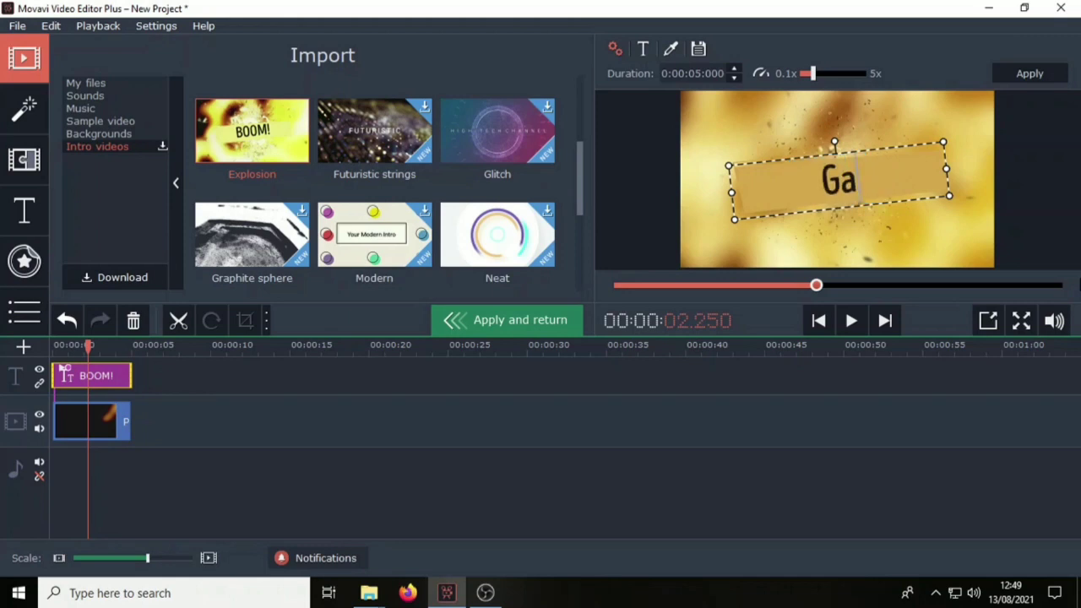
type("zza")
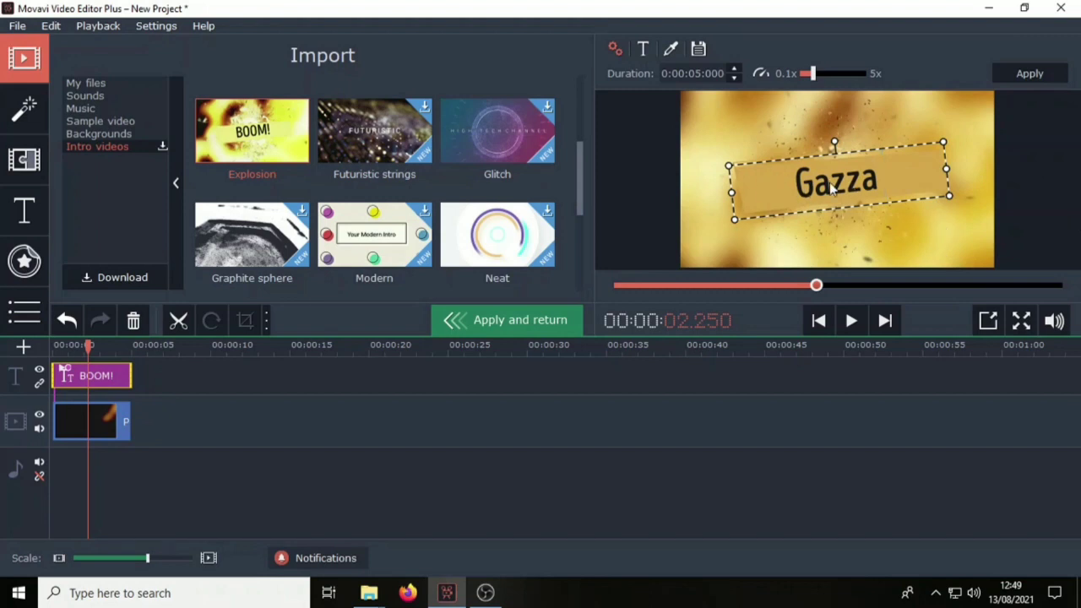
Step: Change the intro title's font to BERNIER Regular
left_click(643, 51)
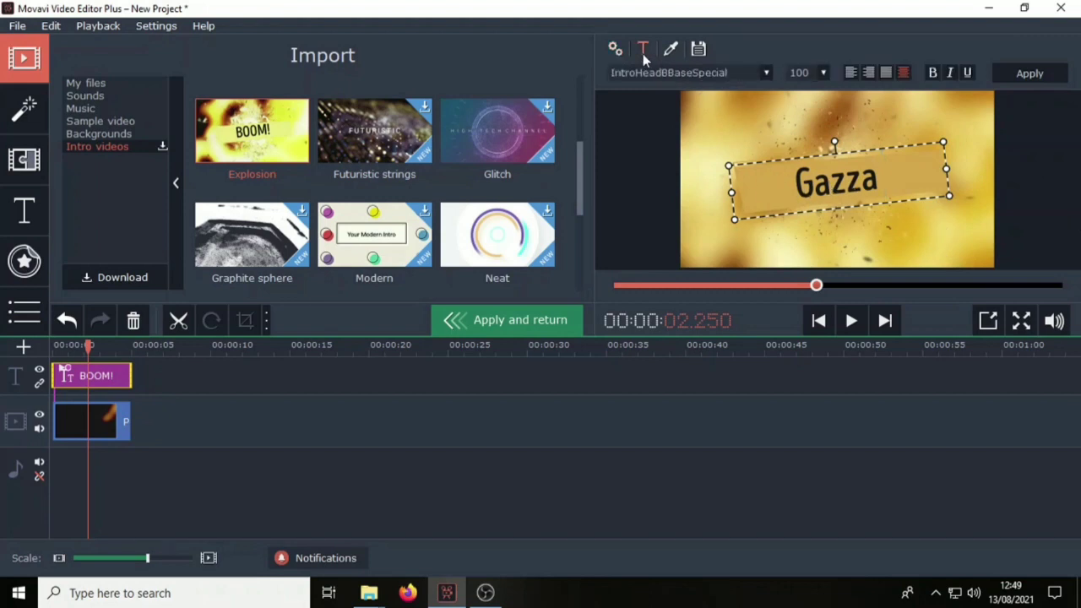
left_click(705, 73)
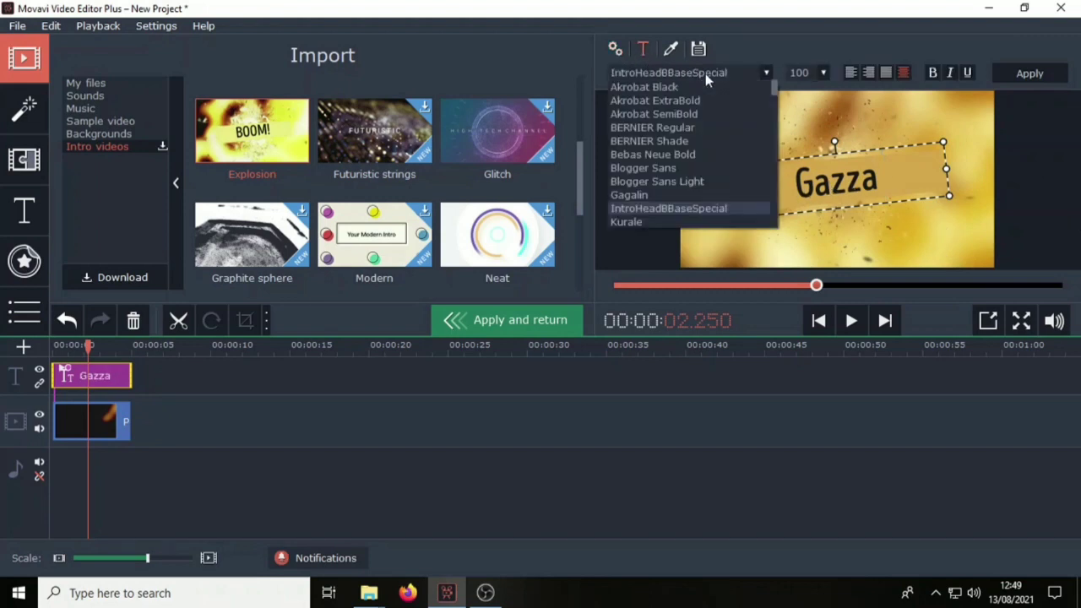
left_click(673, 128)
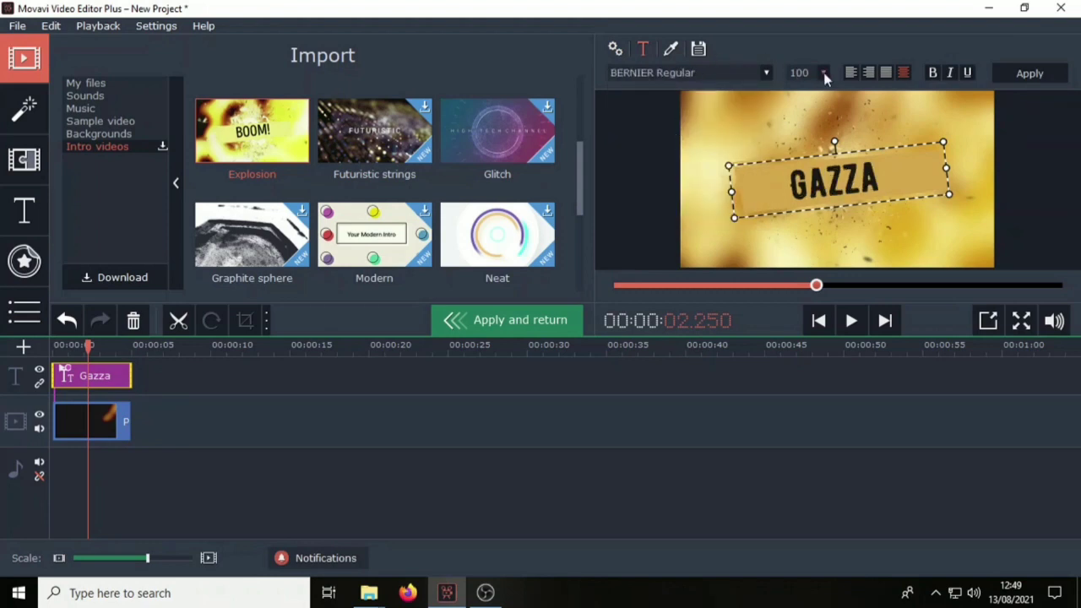
Step: Try several text colours on the intro title and settle on dark blue, #021f54
left_click(672, 52)
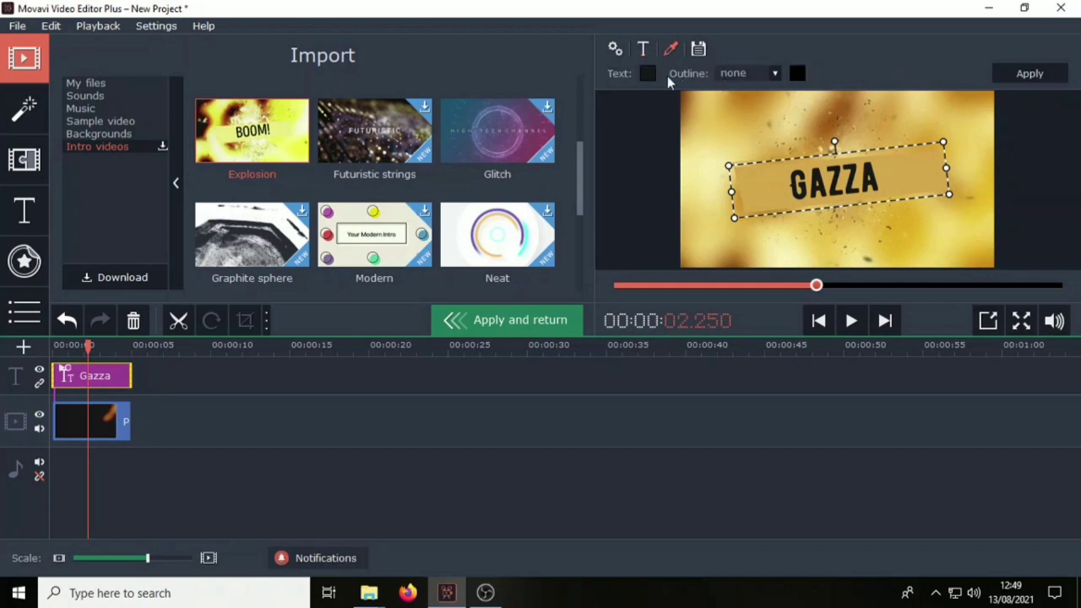
left_click(647, 73)
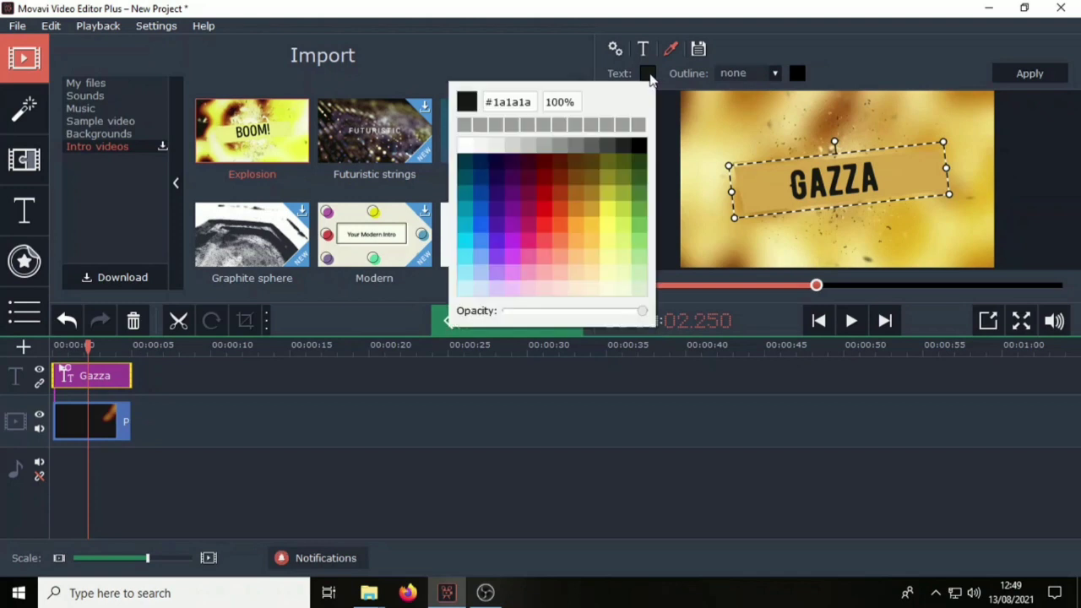
left_click(608, 196)
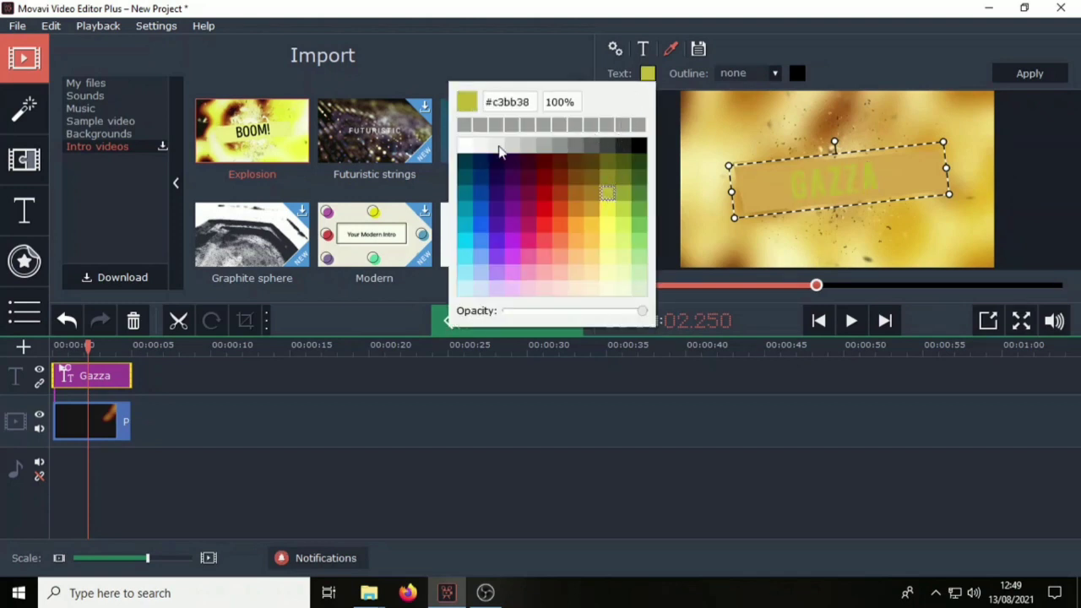
left_click(465, 146)
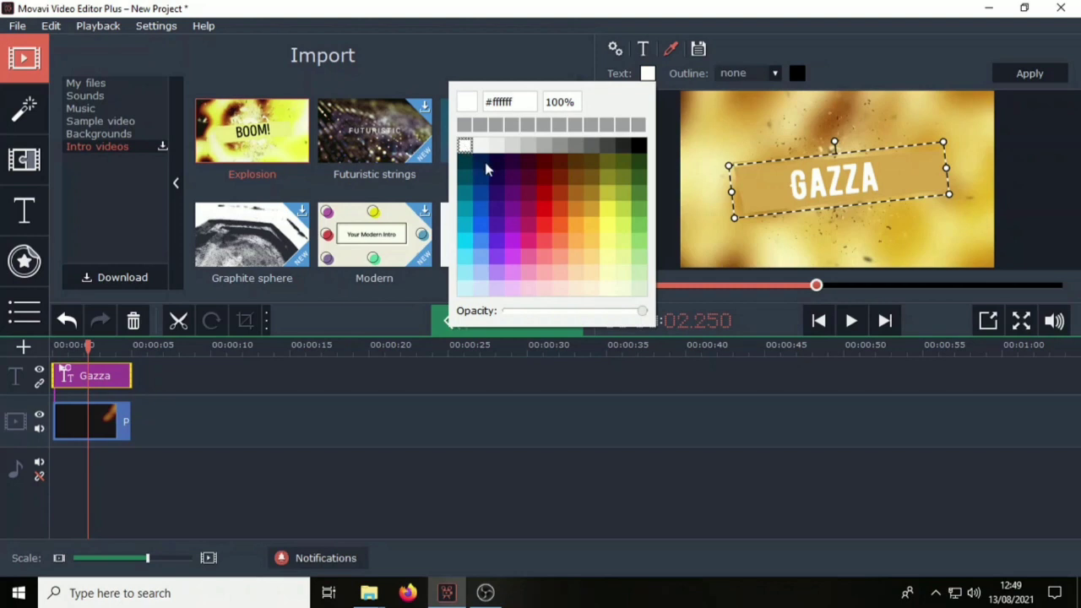
left_click(480, 163)
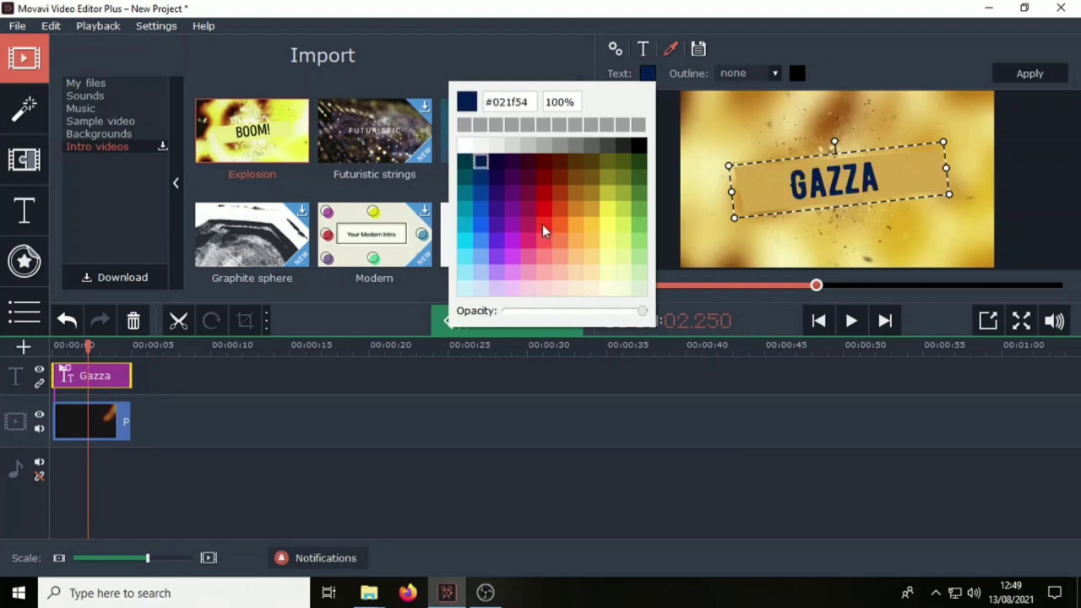
Step: Give the title a thin white (#ffffff) outline, apply the title changes, and return to the main project timeline
left_click(764, 74)
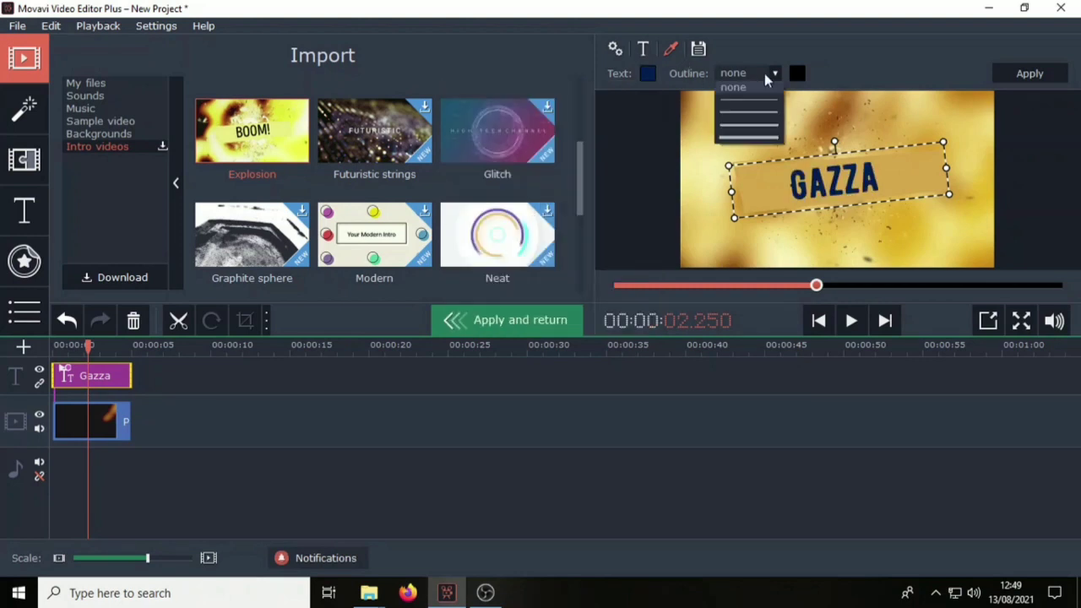
left_click(758, 106)
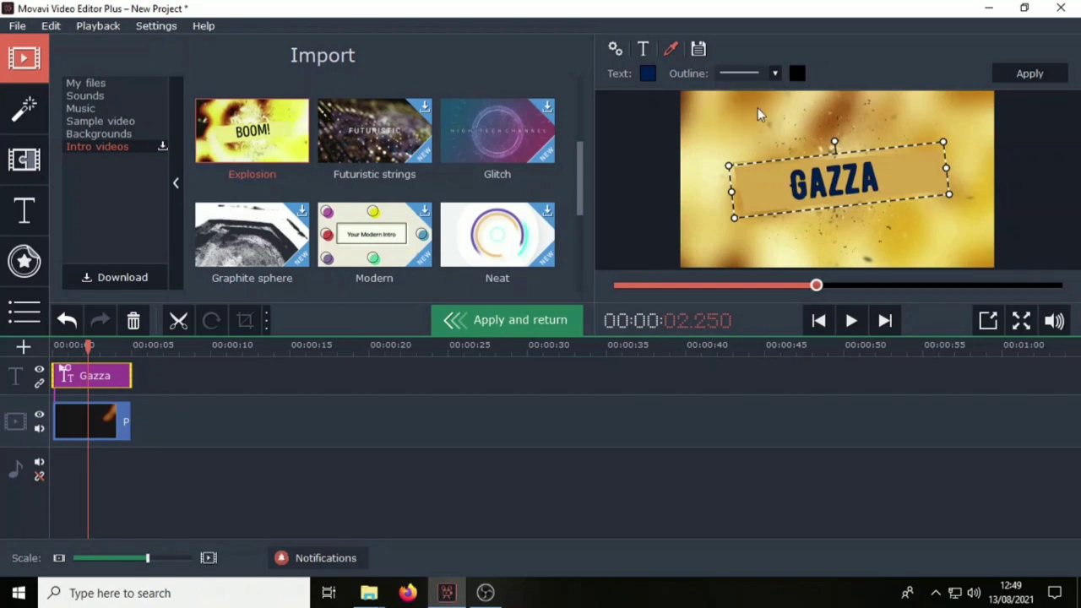
left_click(799, 73)
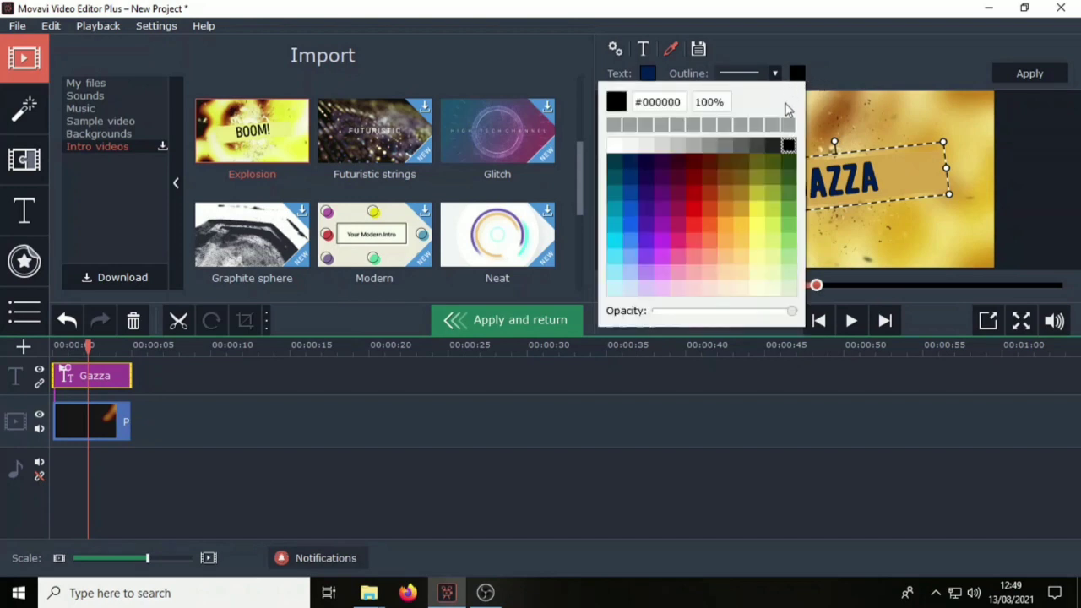
left_click(616, 149)
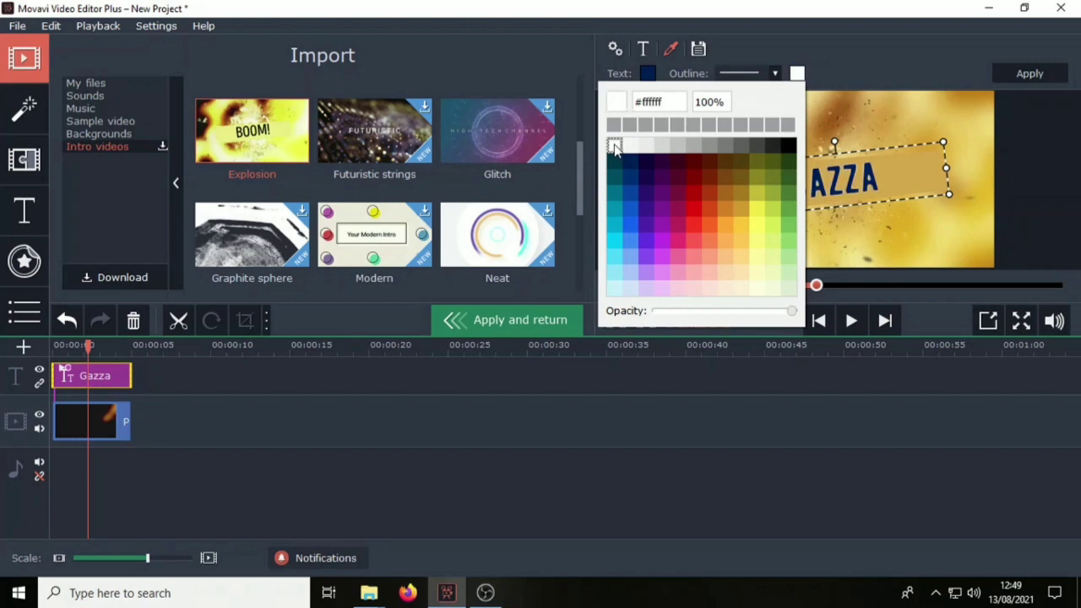
left_click(838, 72)
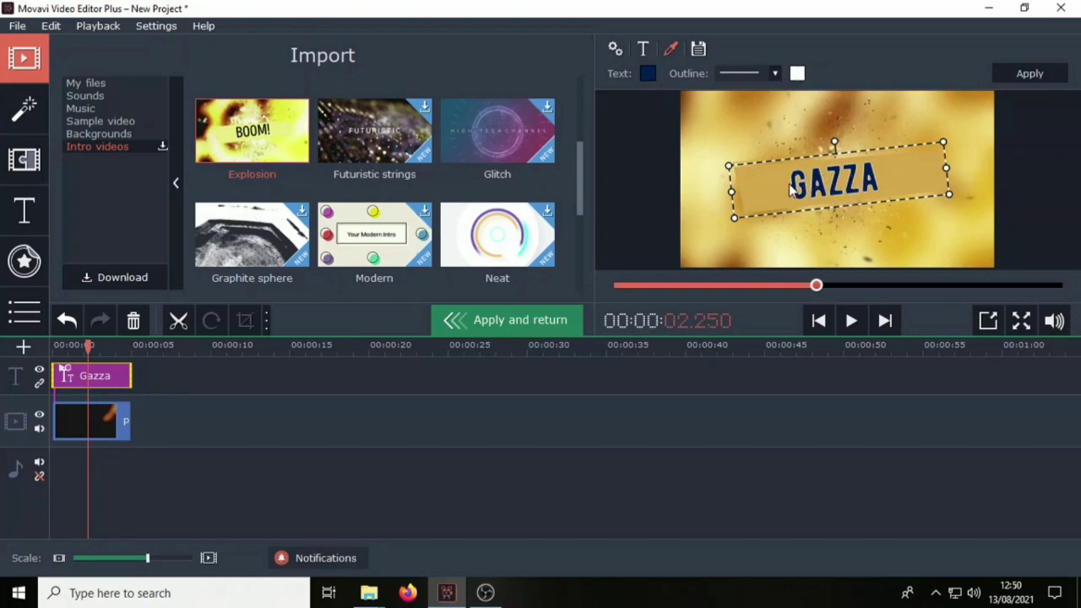
left_click(1033, 78)
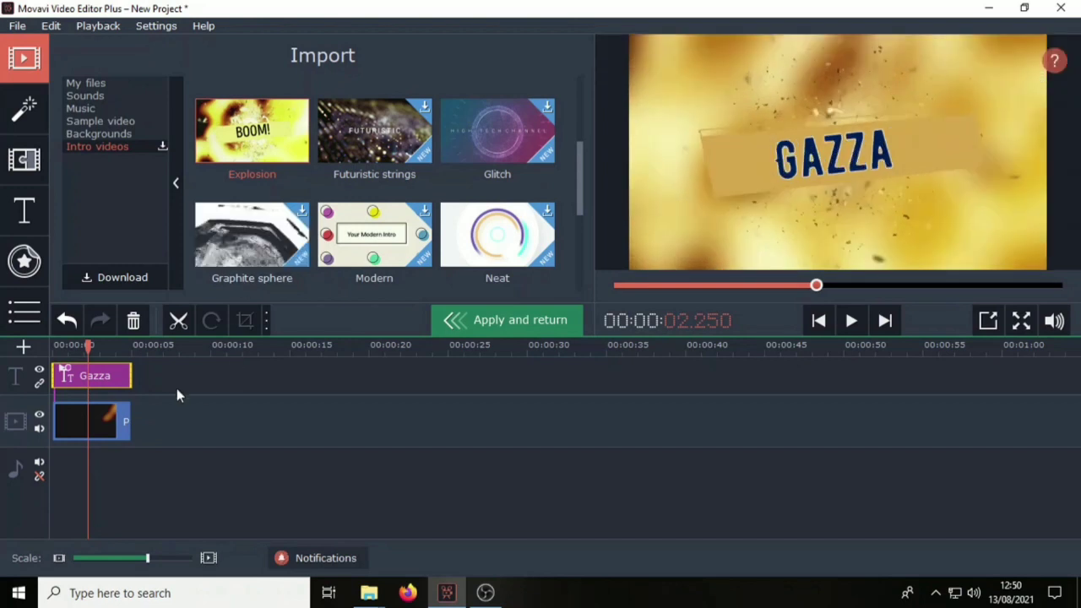
left_click(511, 324)
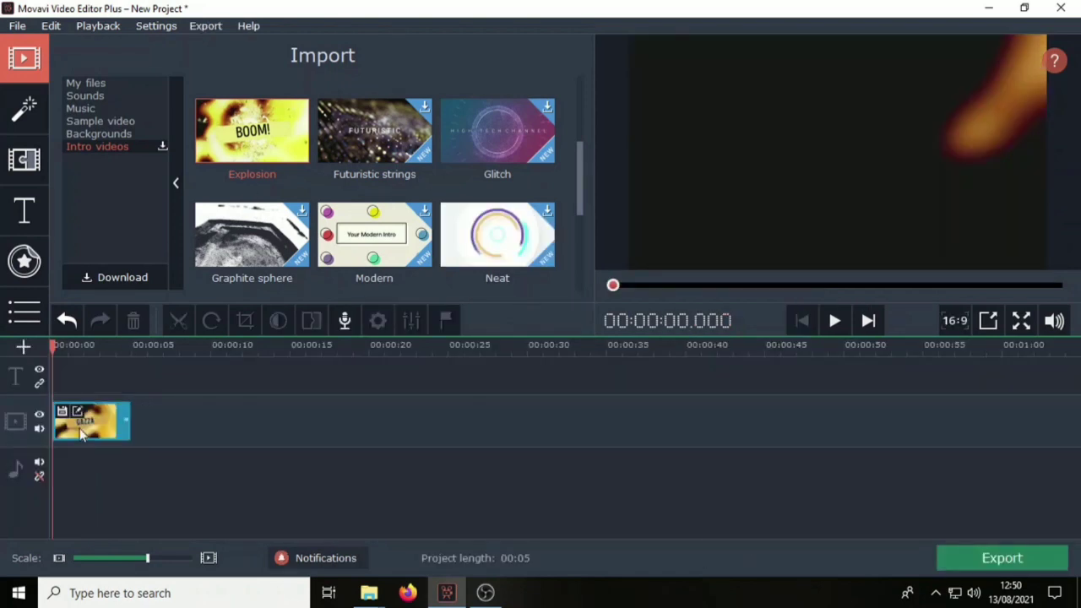
Step: Play back the edited intro, stop the preview, and move the playhead to the clip's end at 00:00:05.000
left_click(835, 321)
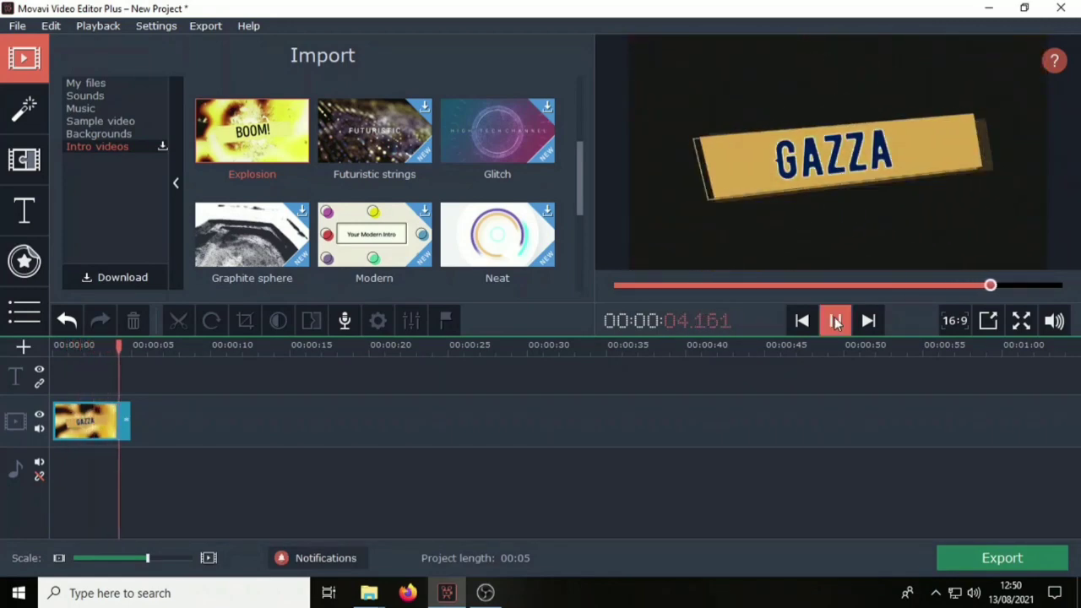
left_click(834, 321)
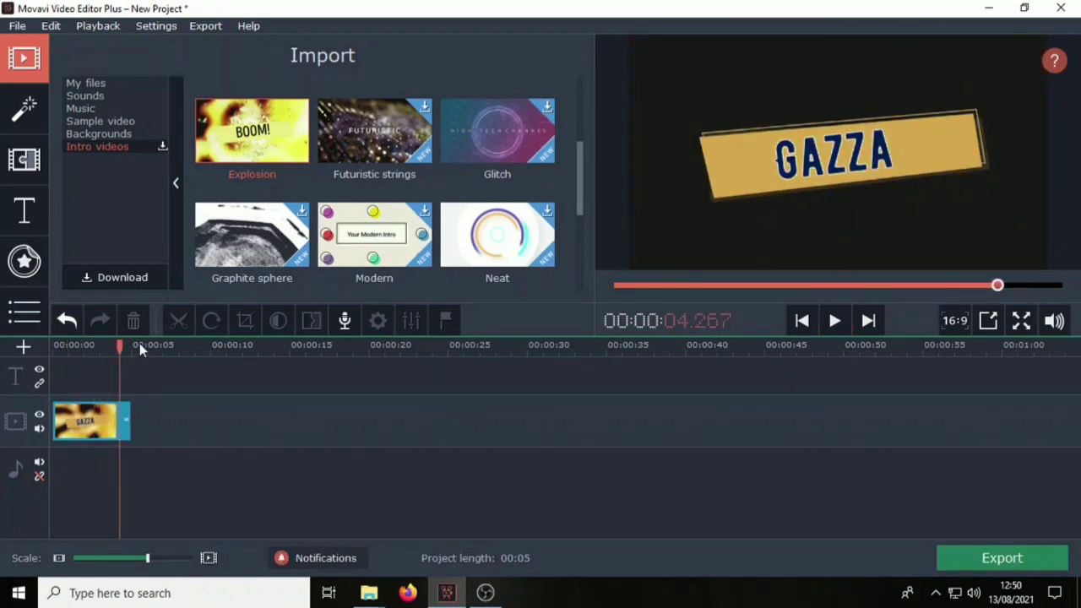
left_click_drag(120, 344, 130, 345)
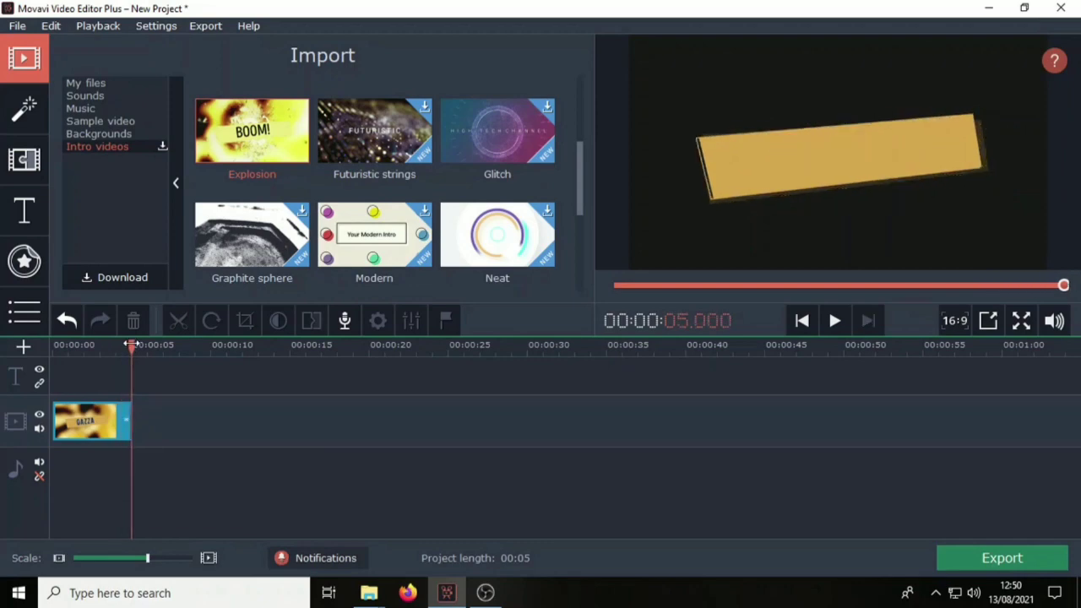
Step: Import the video T627497A from the Data X folder on drive D: and place it after the intro clip
left_click(100, 82)
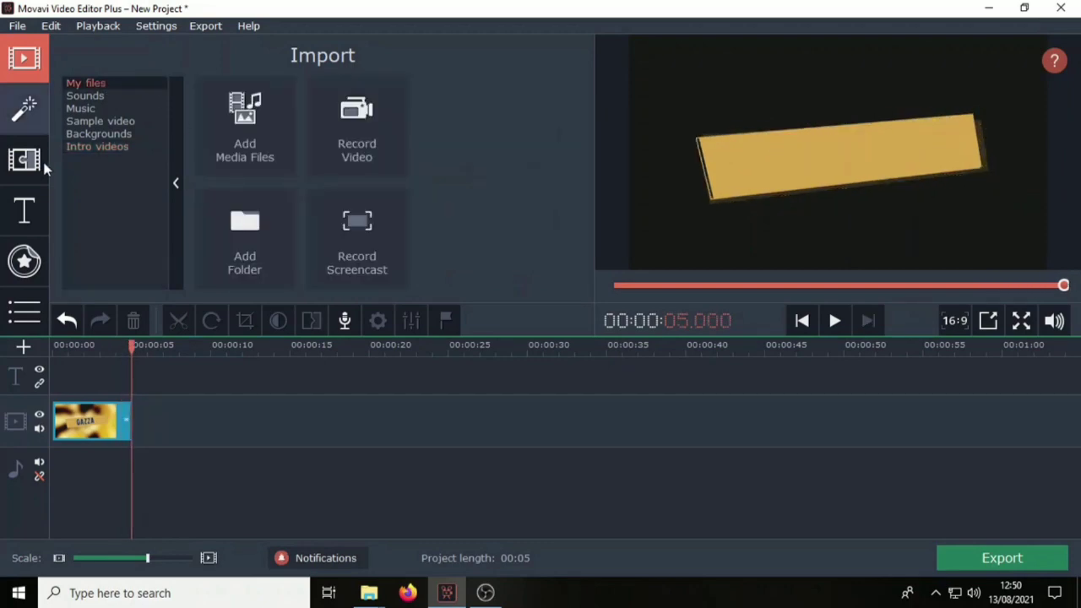
left_click(229, 127)
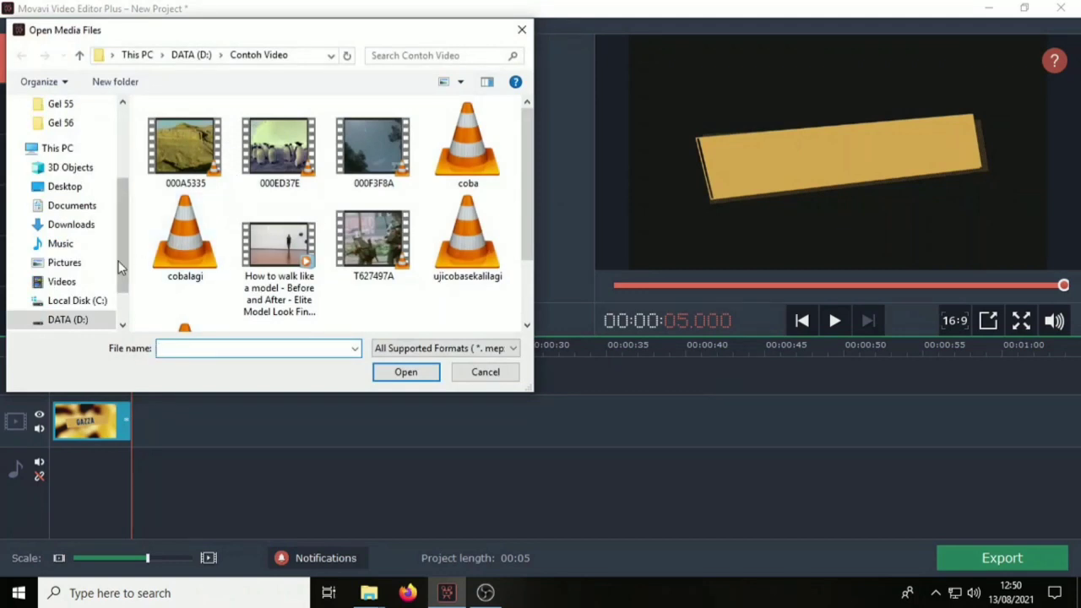
scroll(120, 239, "down", 1)
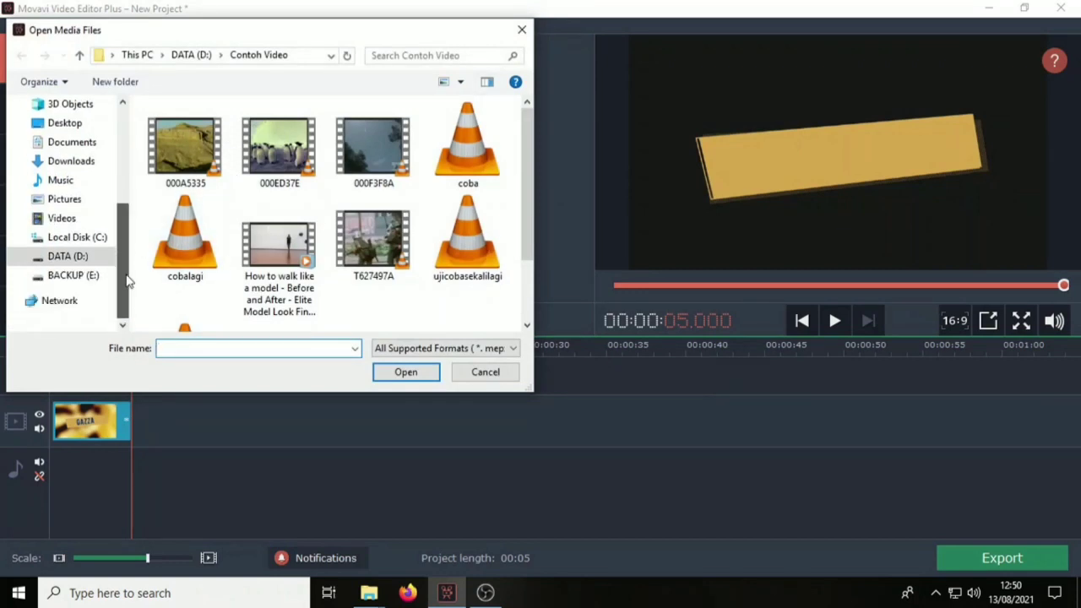
left_click(82, 260)
scroll(203, 249, "down", 8)
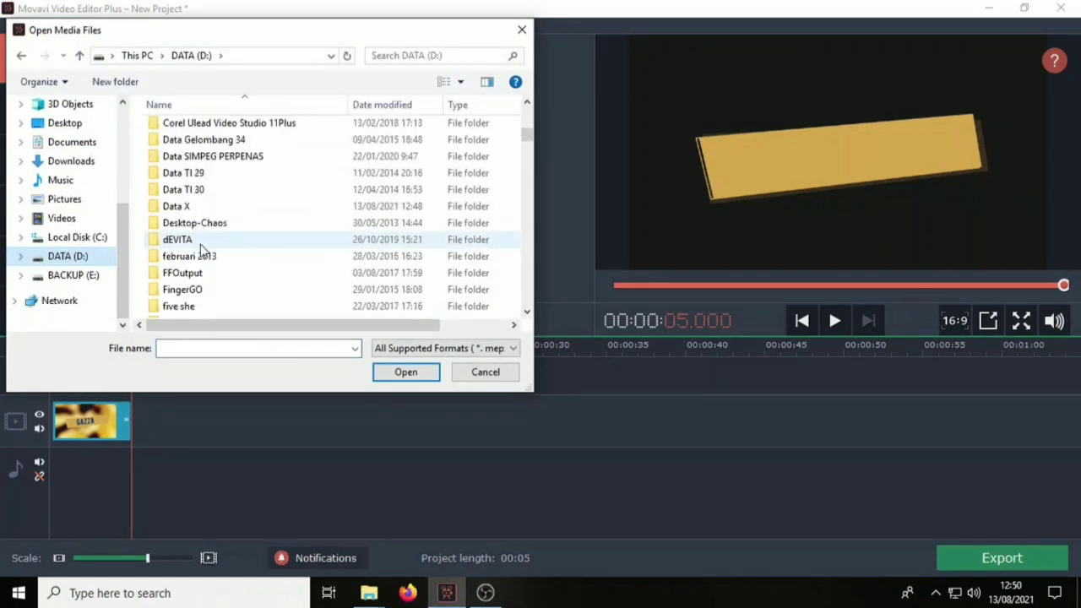
double_click(177, 206)
left_click(476, 159)
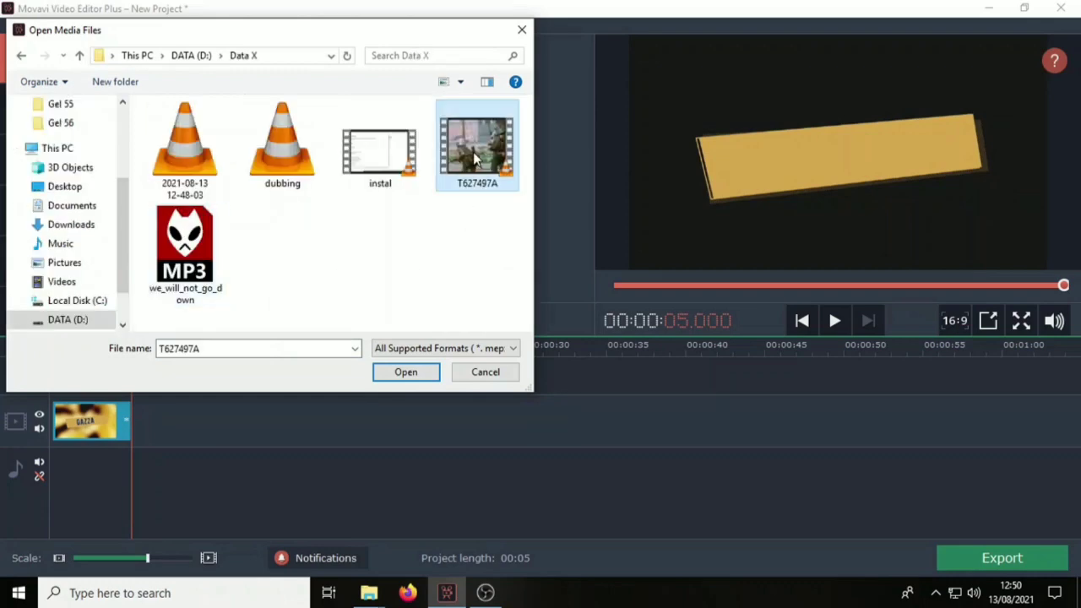
double_click(475, 159)
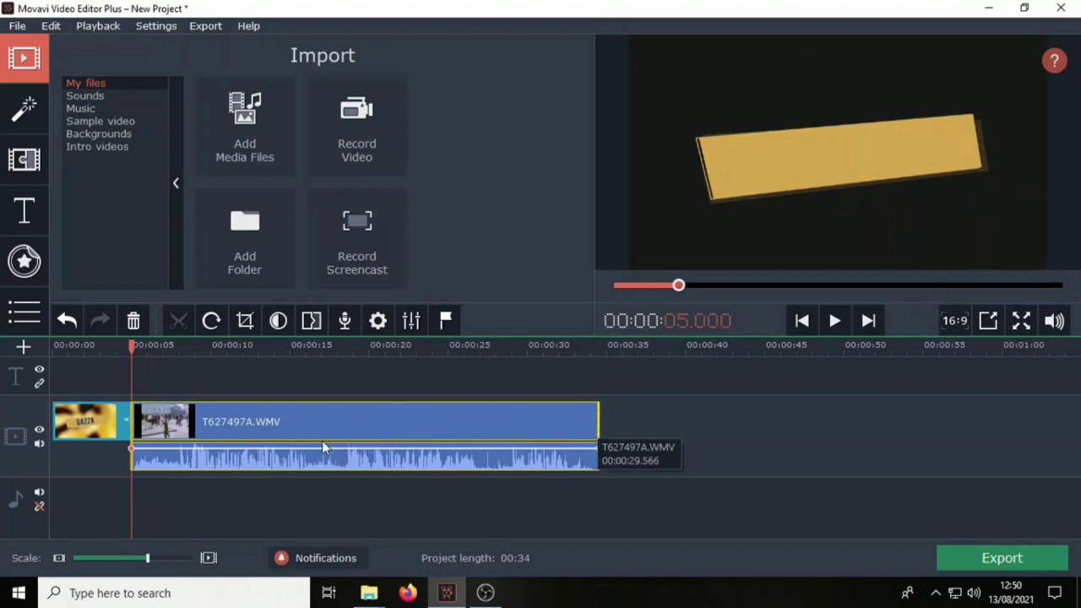
Step: Delete the audio attached to the T627497A.WMV clip, keeping its video
left_click(226, 425)
left_click_drag(223, 346, 133, 347)
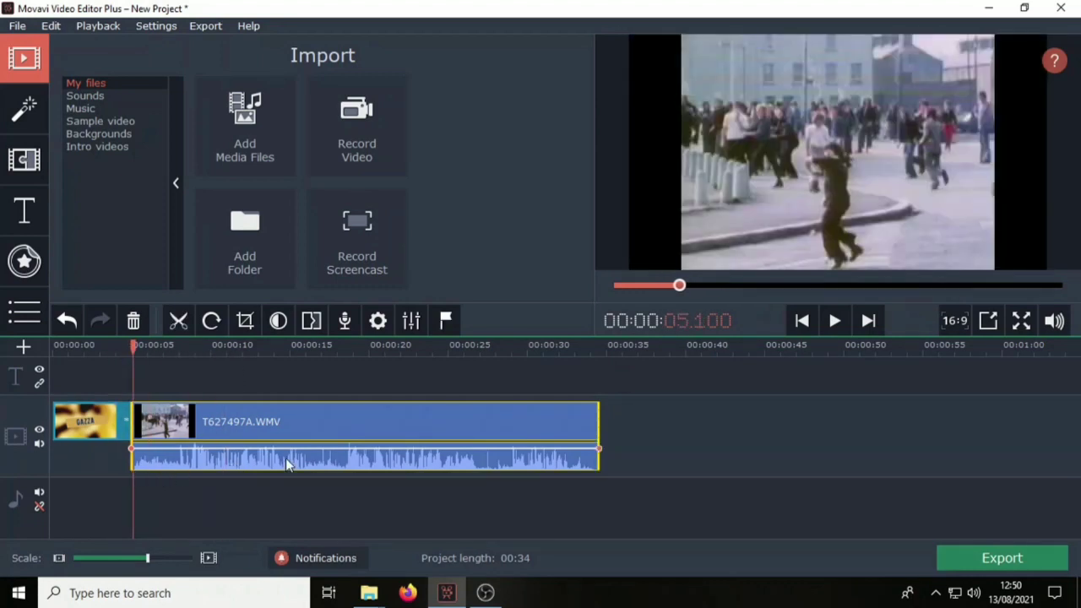
left_click(635, 466)
left_click(495, 461)
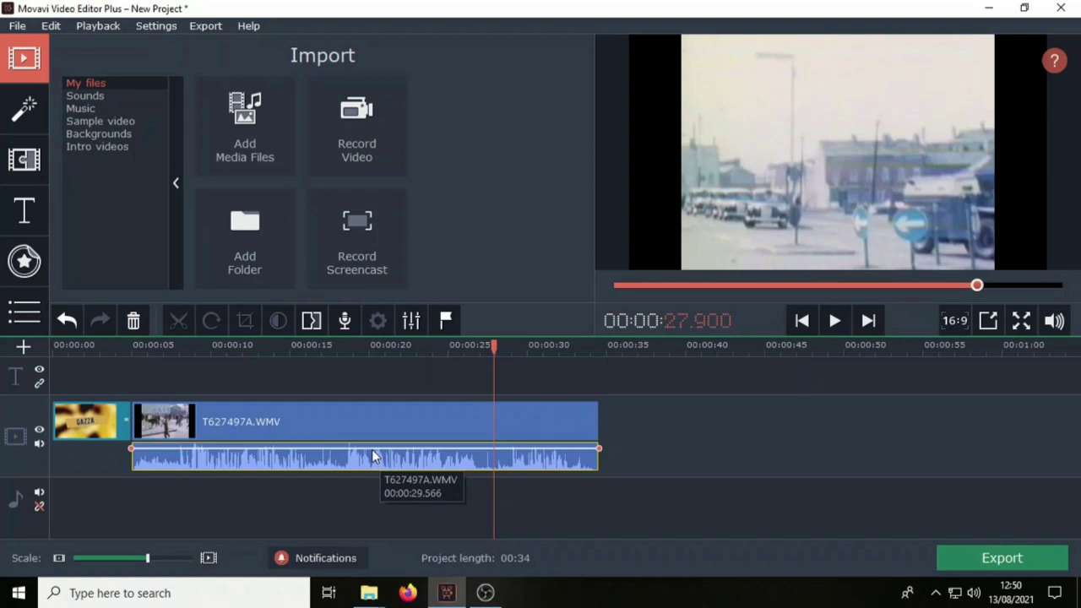
key("Delete")
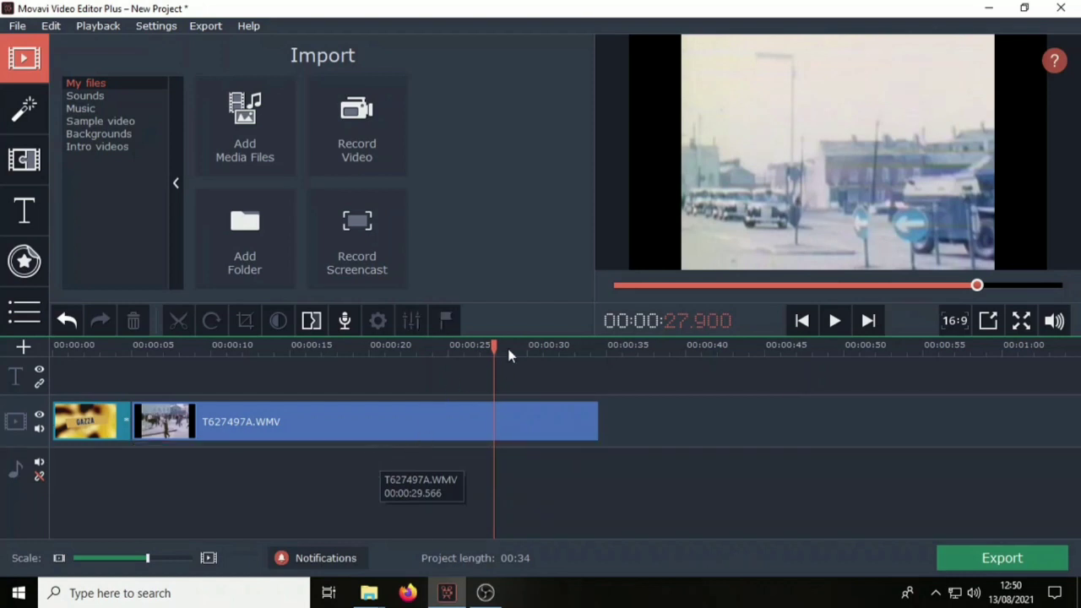
Step: Play the project from 00:00:00.000 through the intro and the first part of the footage, and pause it
left_click_drag(500, 346, 53, 346)
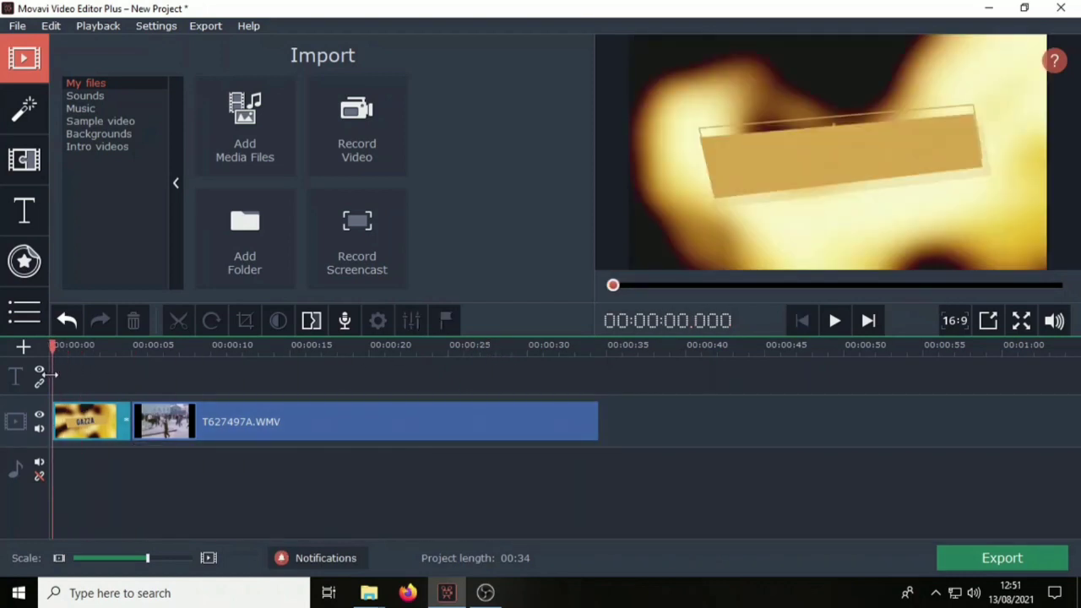
left_click(834, 320)
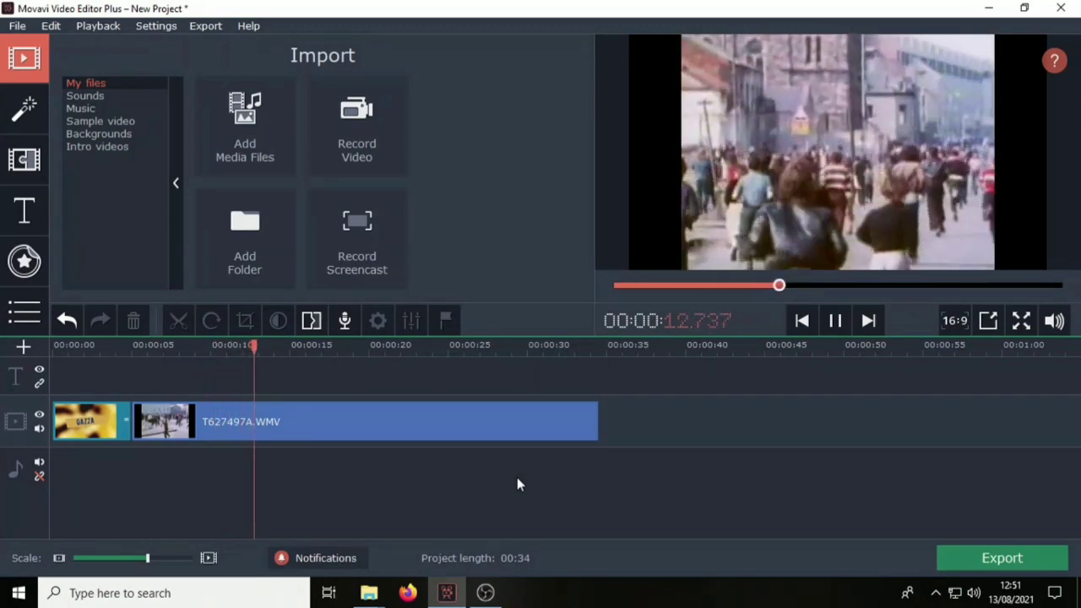
left_click(836, 321)
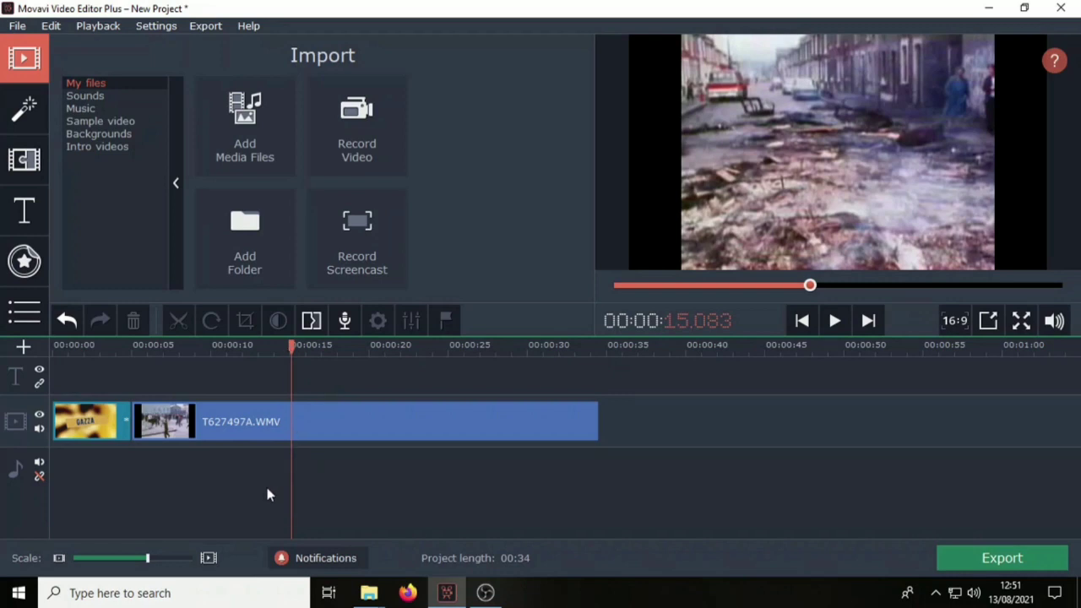
Step: Return the playhead to 00:00:05.250 near the start of T627497A.WMV, replay the first scenes, and pause
left_click(289, 346)
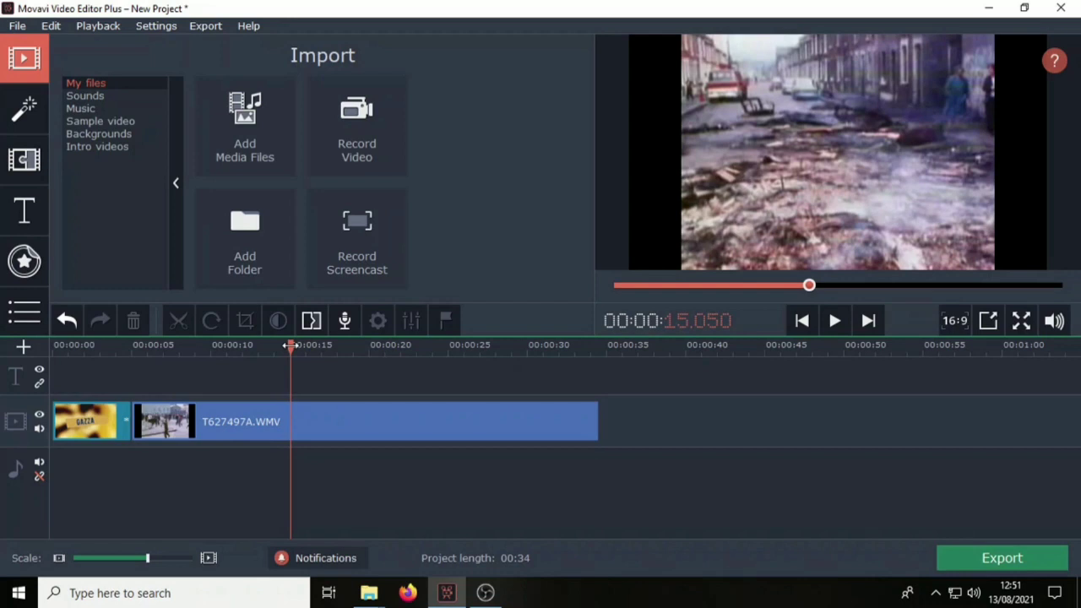
left_click_drag(289, 346, 136, 357)
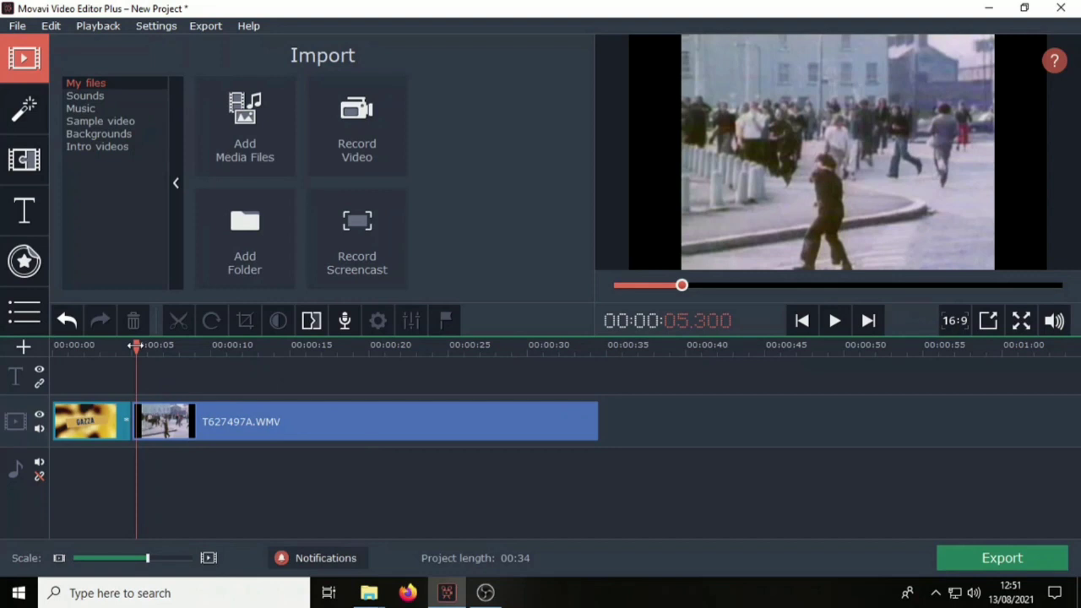
left_click_drag(136, 346, 135, 346)
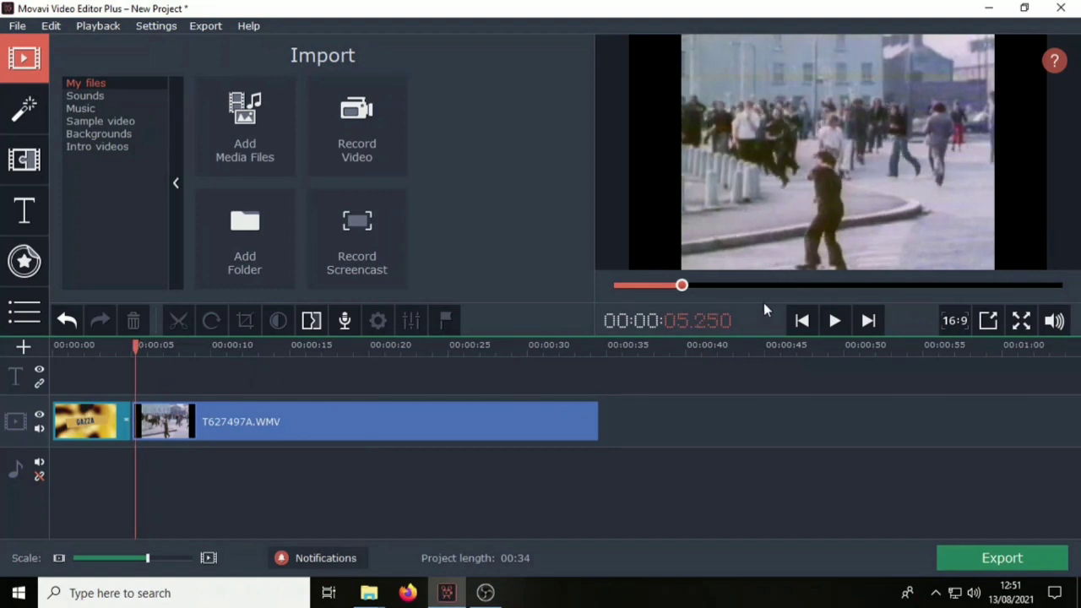
left_click(833, 323)
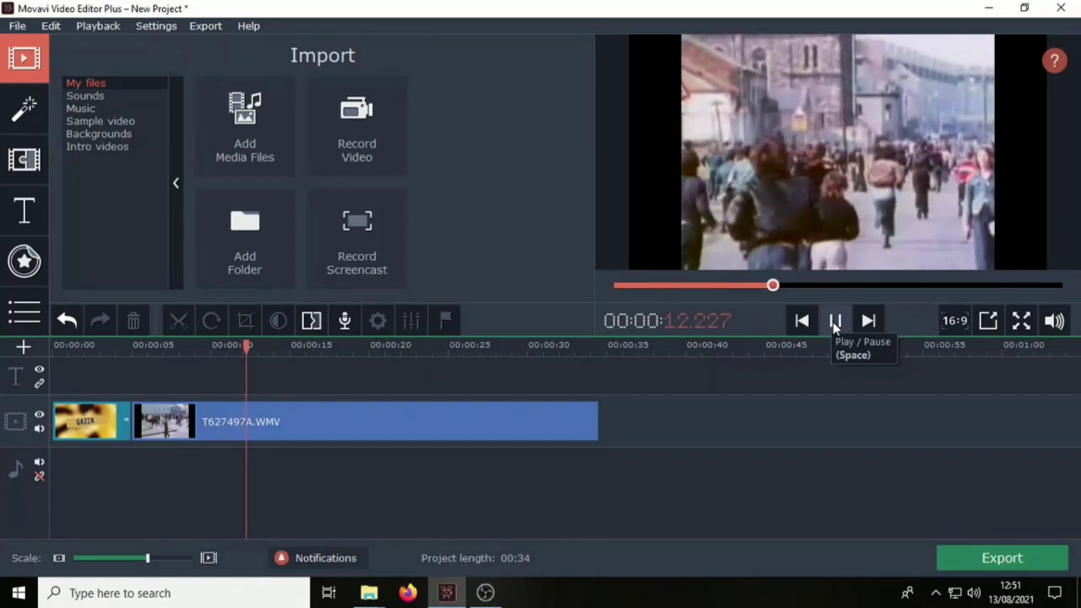
left_click(835, 321)
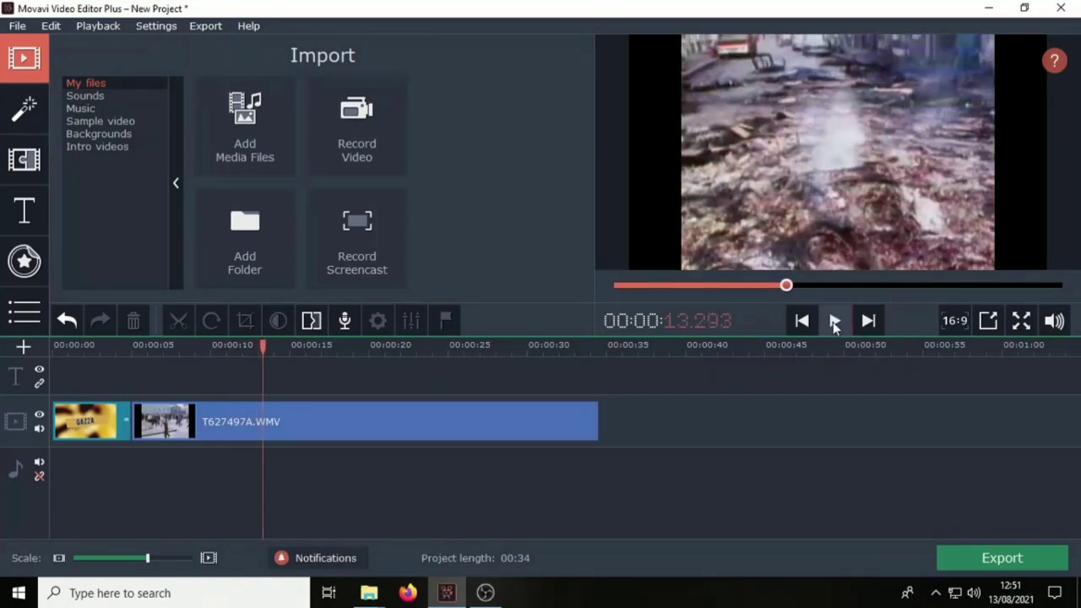
Step: Split the T627497A.WMV clip at 00:00:12.600 and again at 00:00:16.100
left_click(255, 347)
left_click_drag(255, 346, 252, 347)
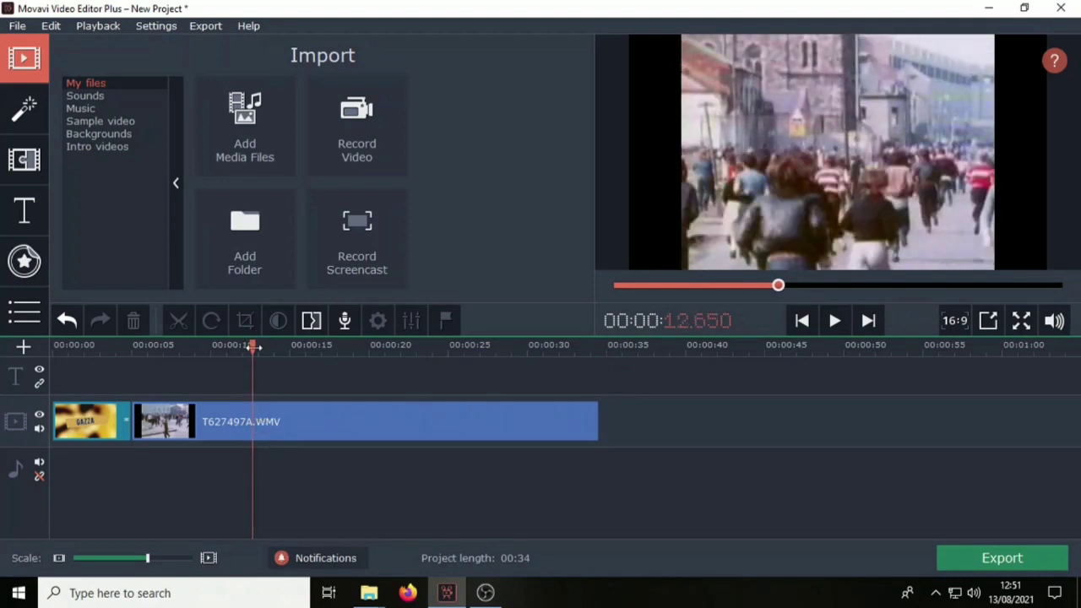
left_click(252, 425)
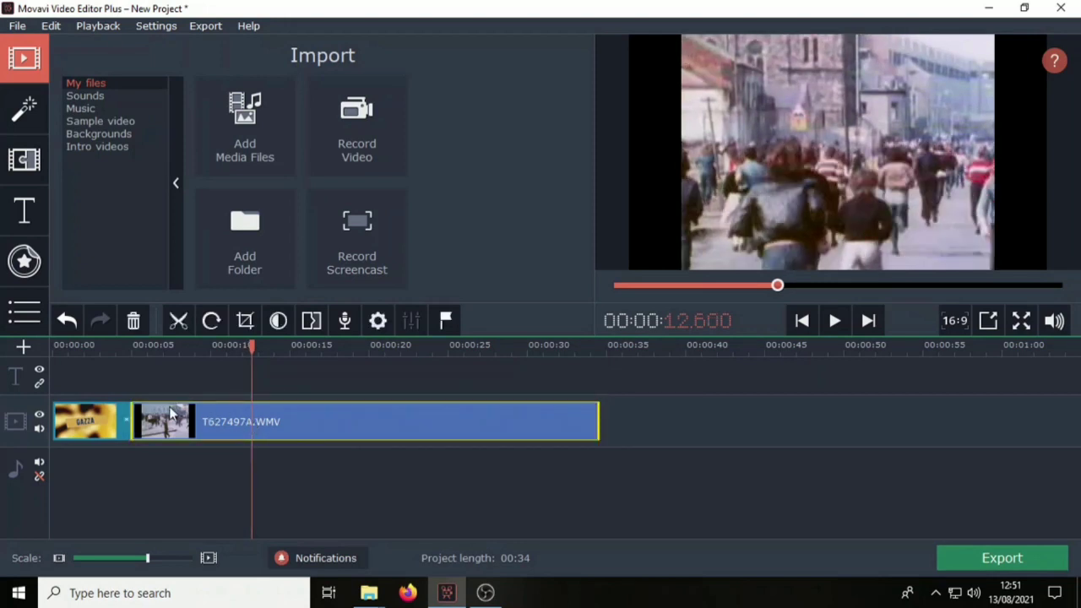
left_click(177, 322)
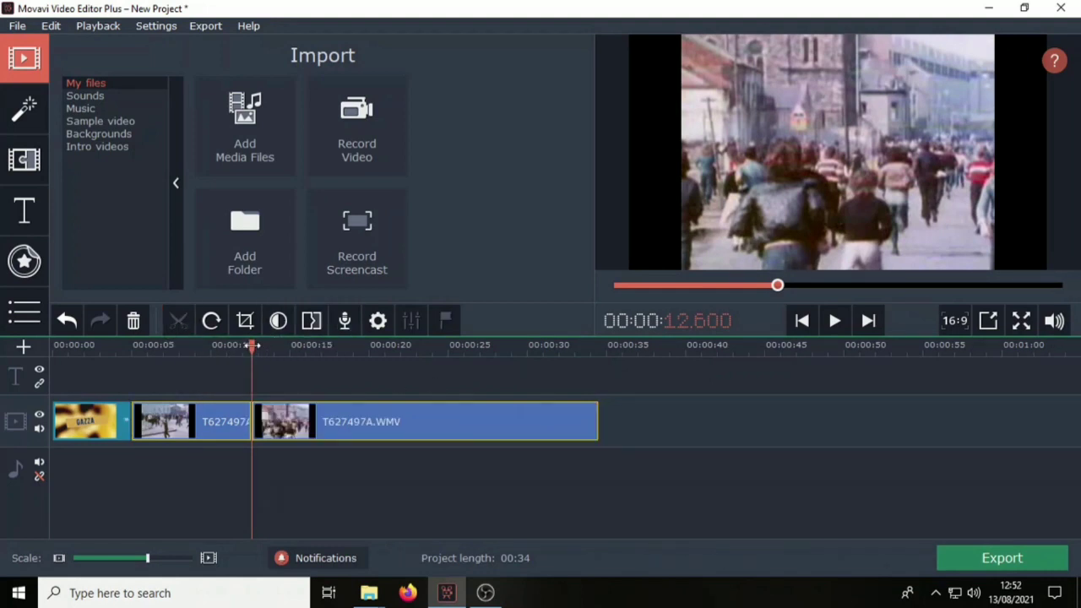
left_click_drag(252, 346, 307, 348)
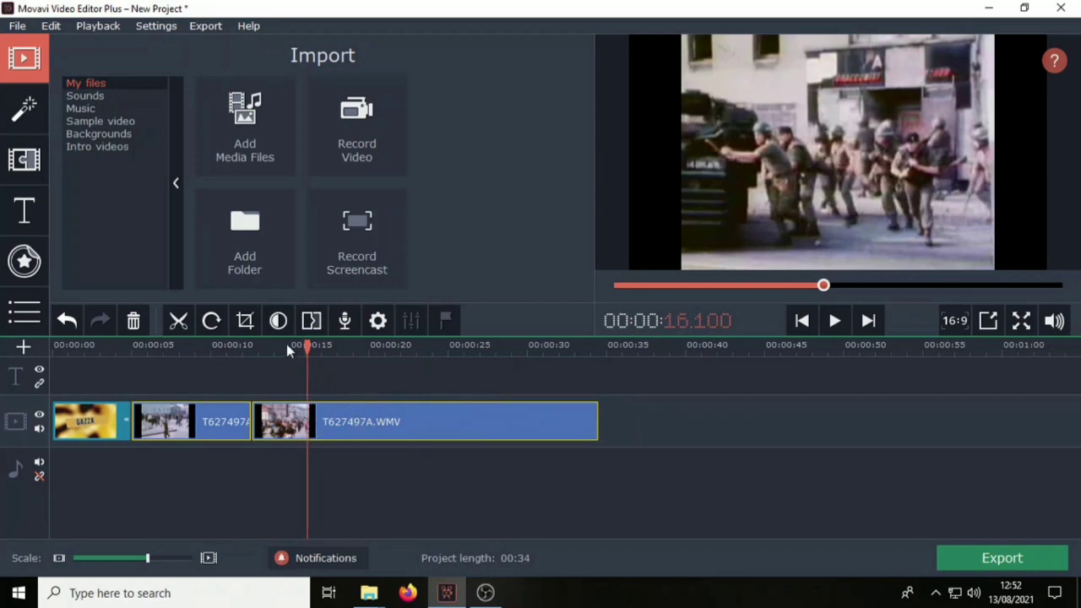
left_click(177, 321)
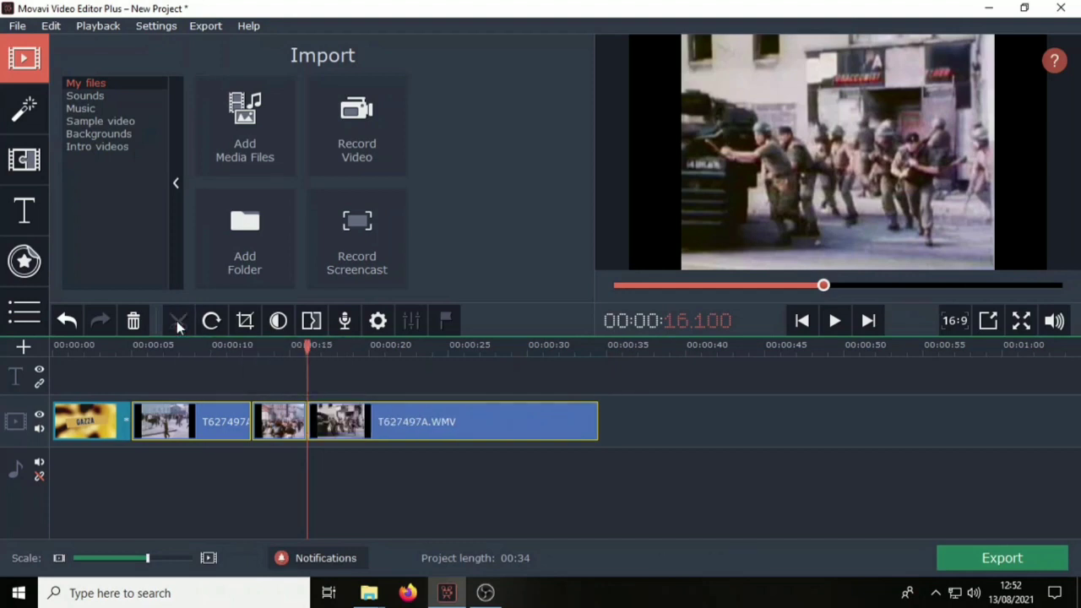
Step: Check the three footage segments and delete the short middle one between the two cuts
left_click(189, 422)
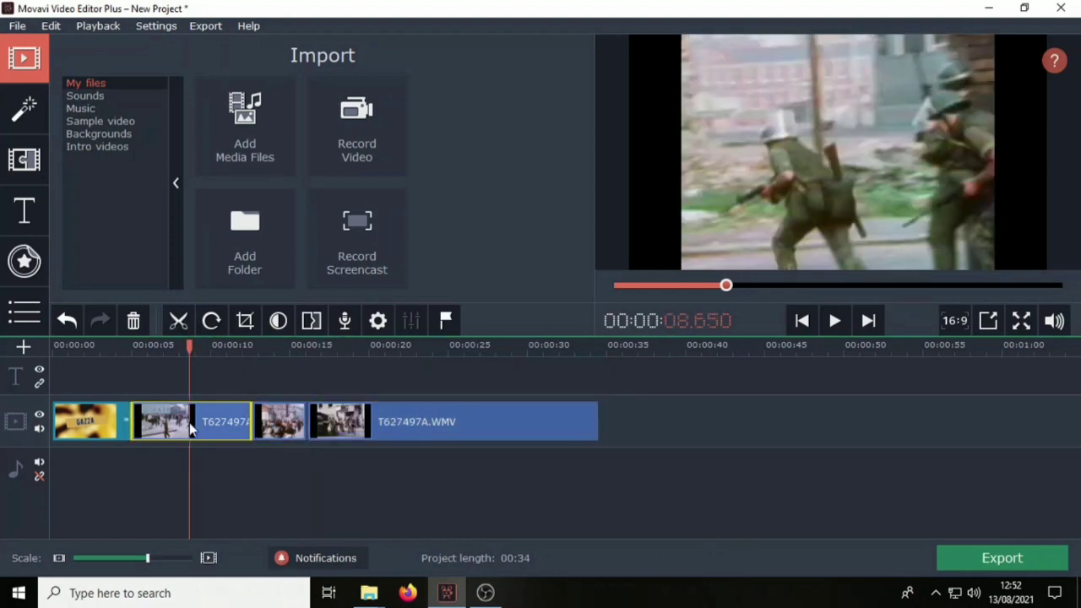
left_click(283, 424)
left_click(414, 433)
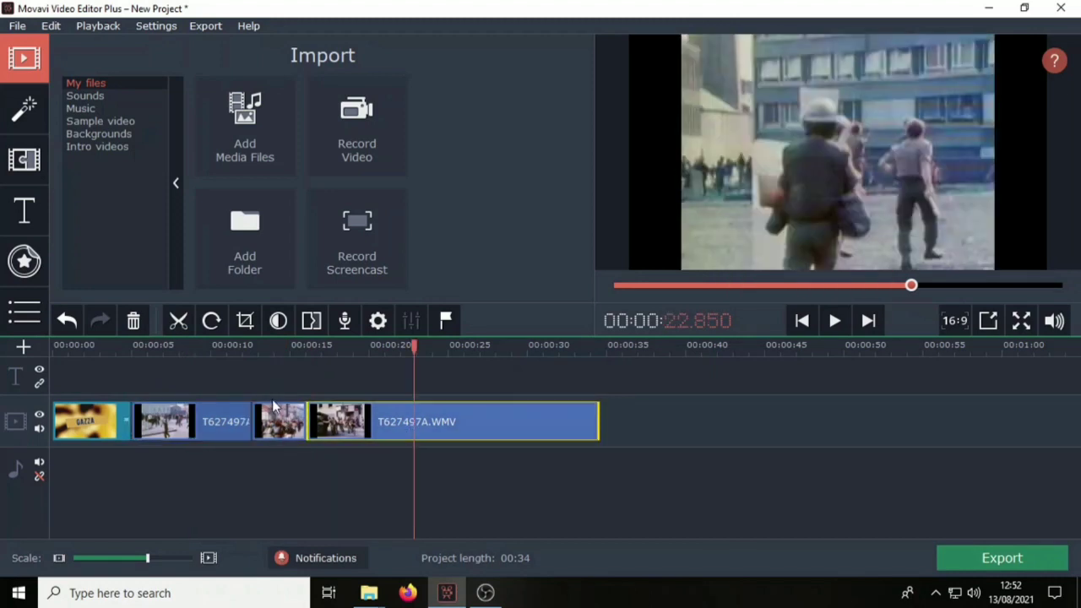
left_click(278, 431)
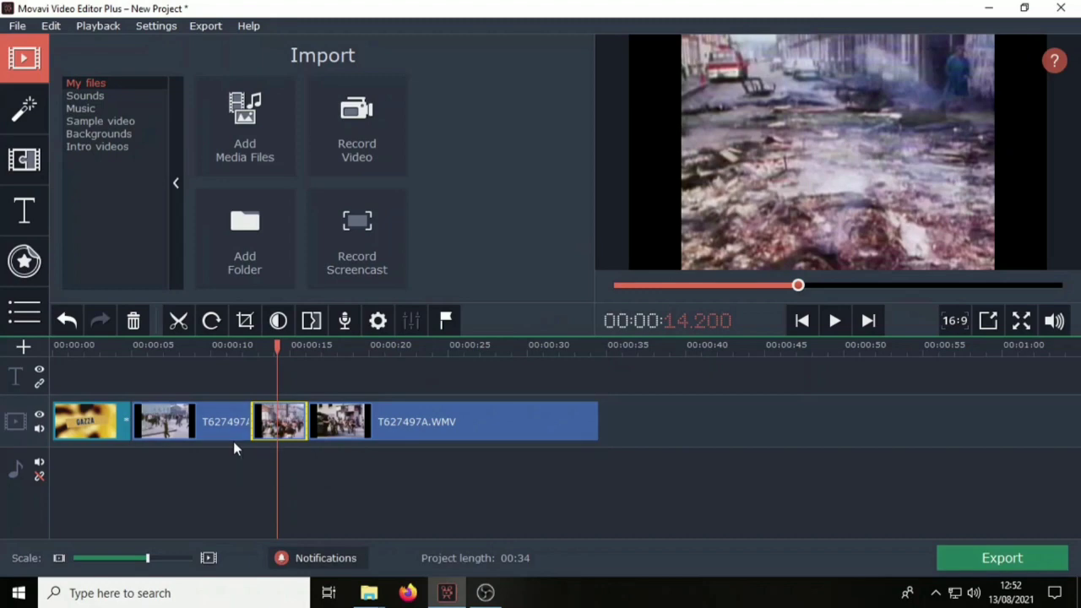
key("Delete")
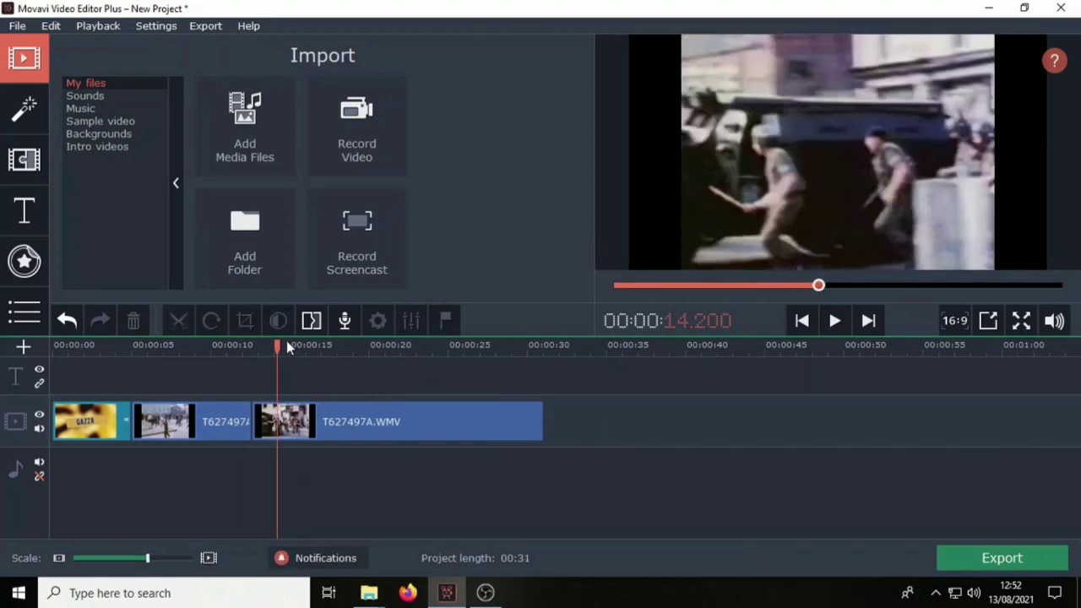
Step: Scrub through the remaining footage and split the last T627497A.WMV segment at 00:00:20.050 and 00:00:22.900
left_click_drag(271, 344, 199, 358)
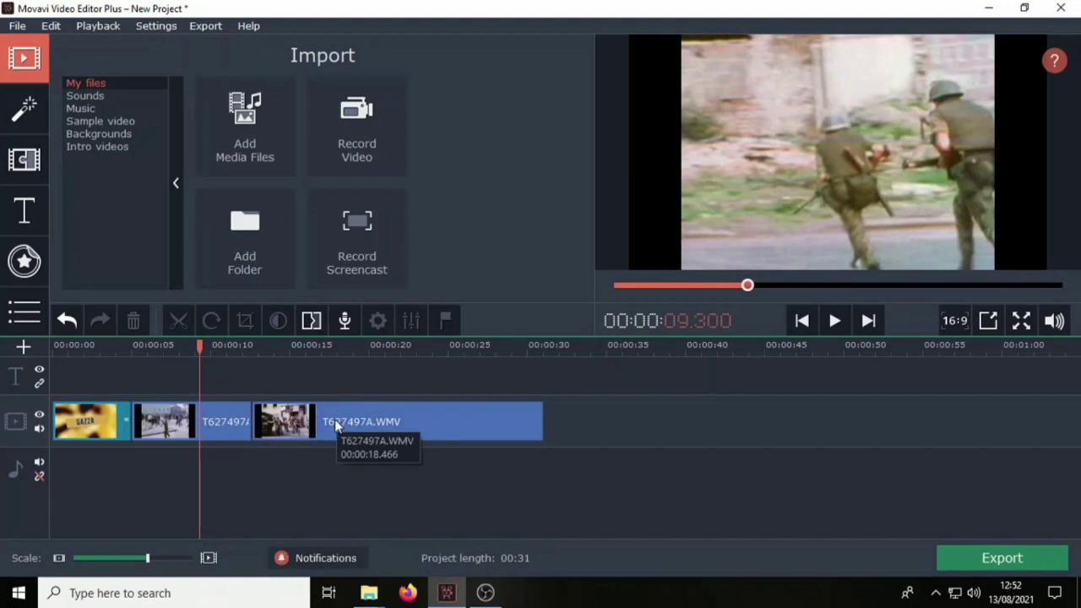
left_click(226, 345)
left_click_drag(226, 345, 414, 347)
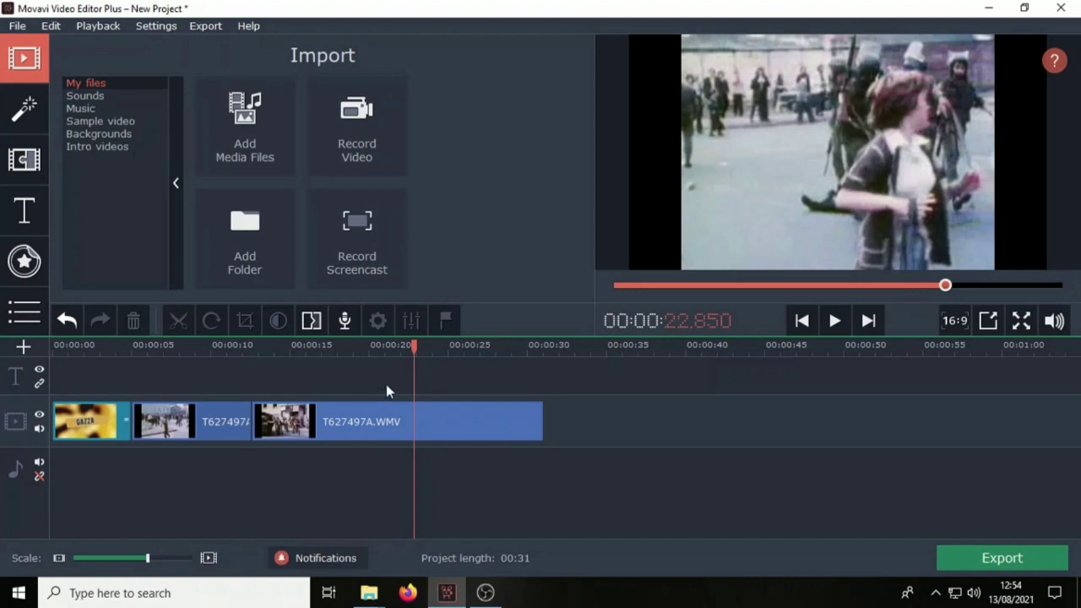
left_click_drag(414, 344, 370, 356)
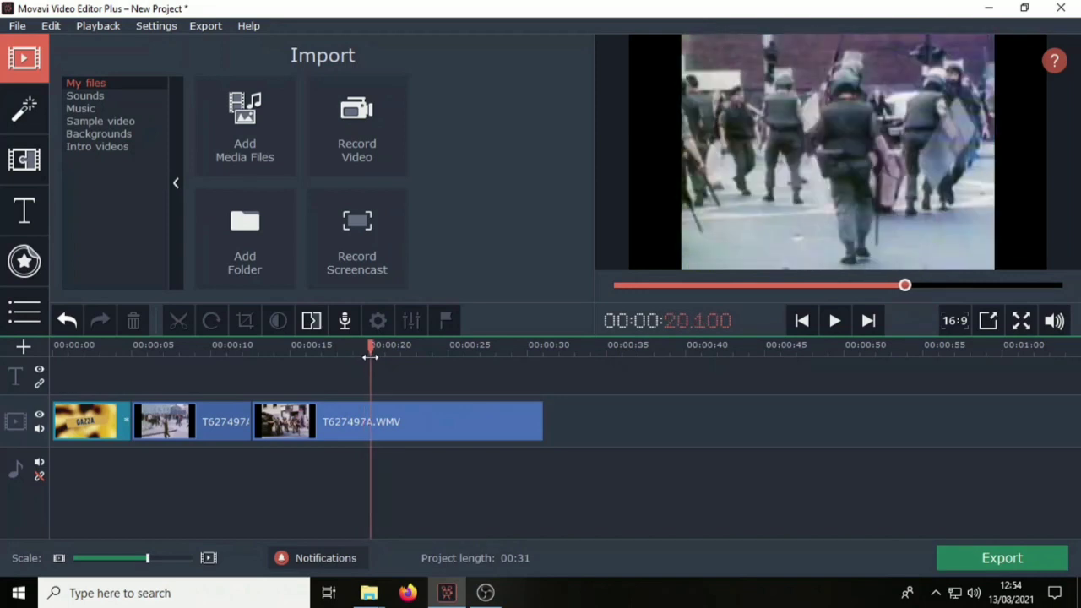
left_click(370, 417)
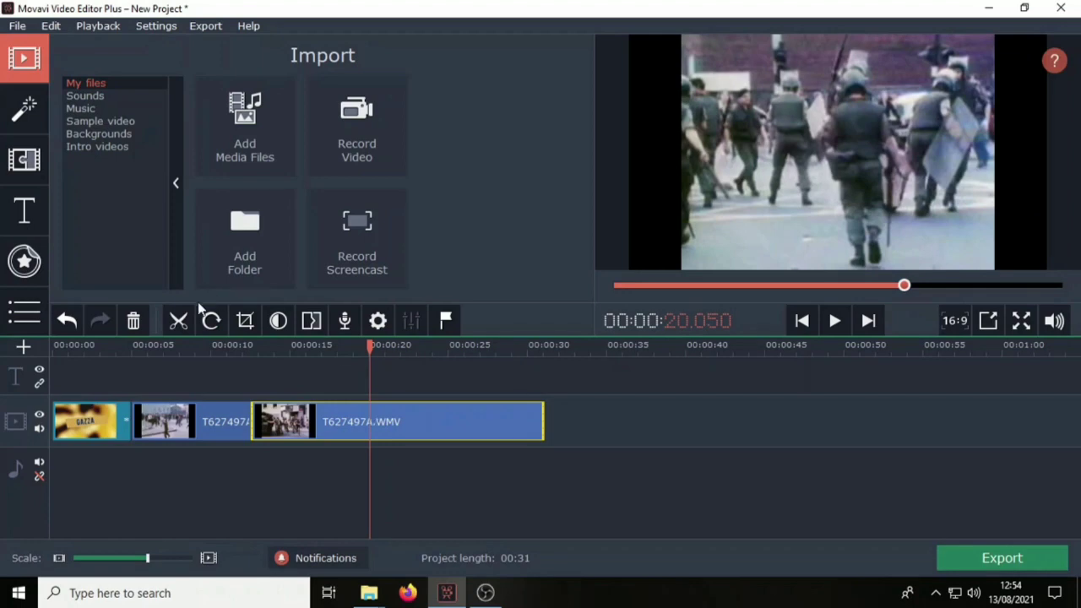
left_click(178, 320)
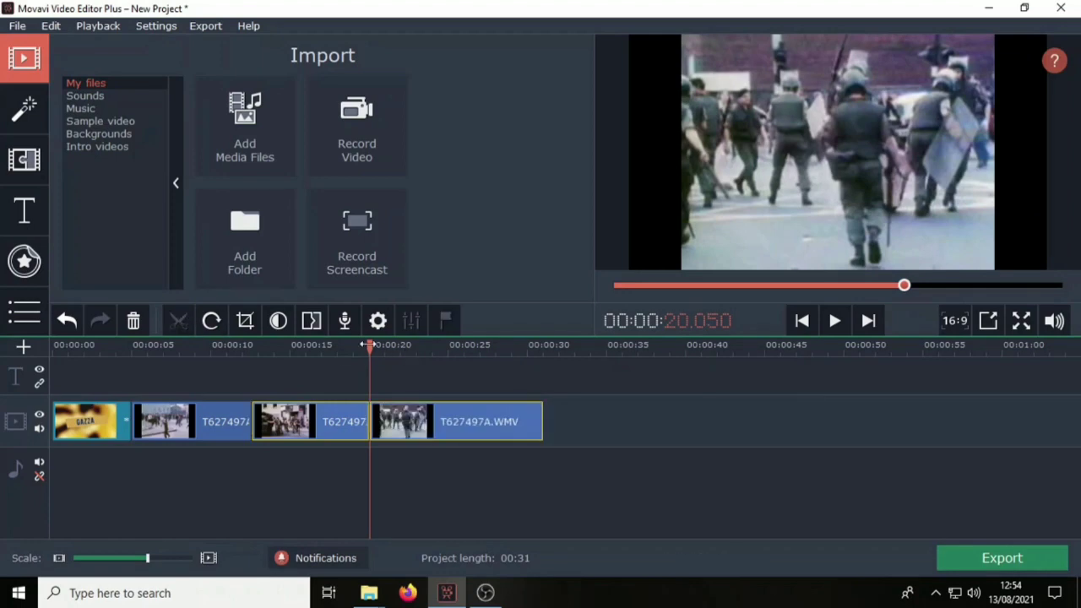
left_click_drag(366, 345, 416, 345)
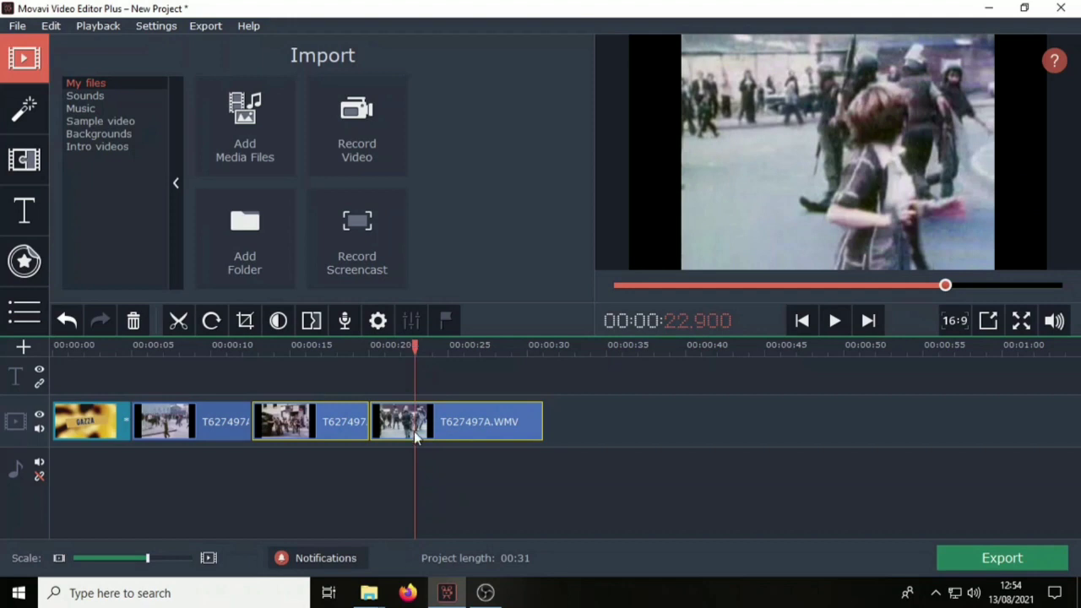
left_click(178, 320)
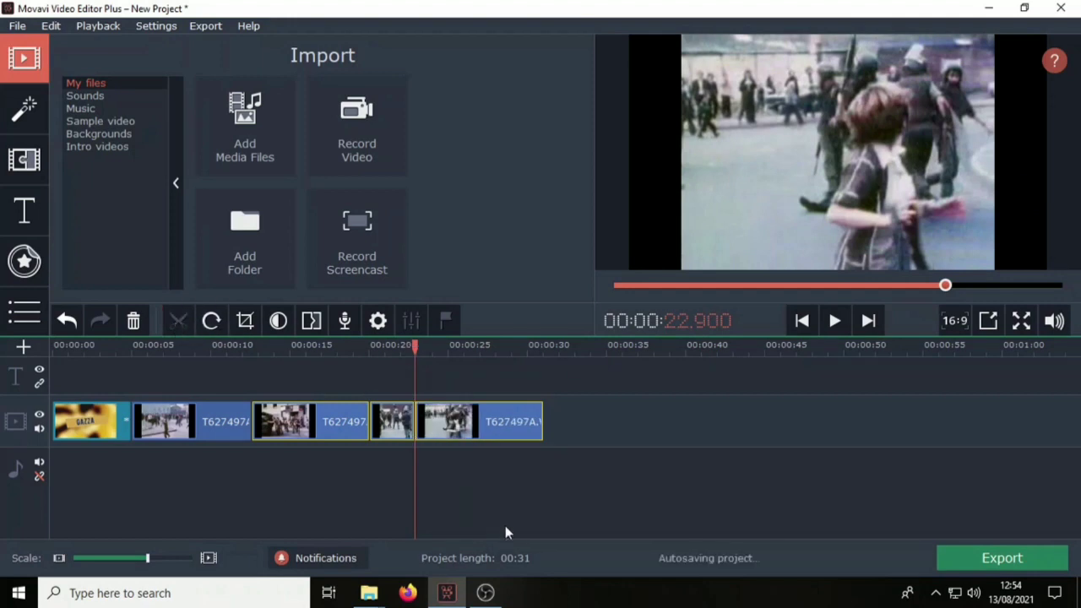
Step: Play back the footage across the two newest cuts and pause just past the second one
left_click_drag(415, 345, 356, 346)
left_click(835, 321)
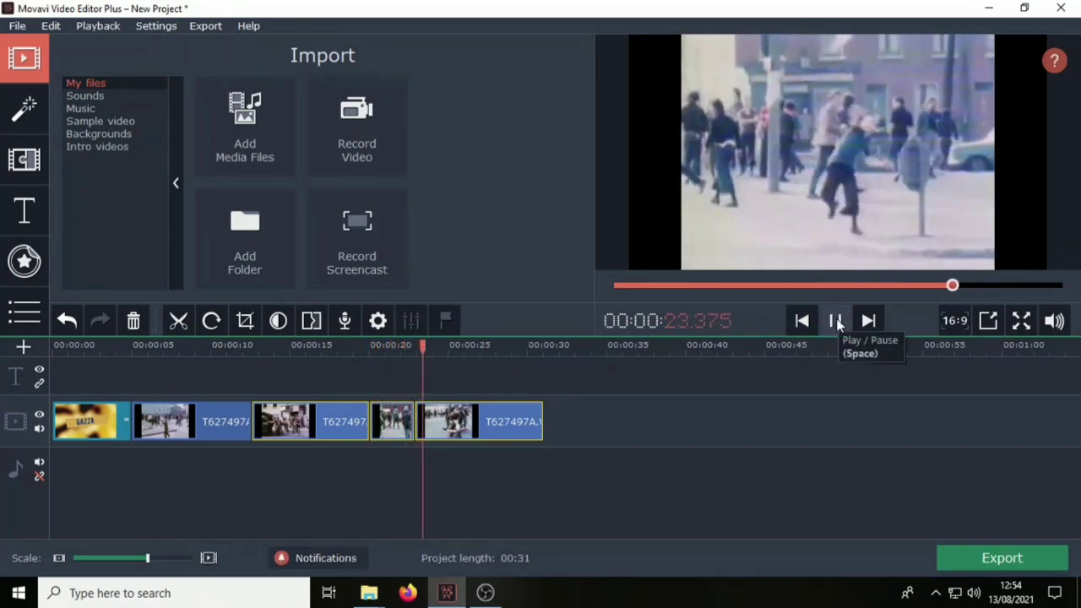
left_click(835, 321)
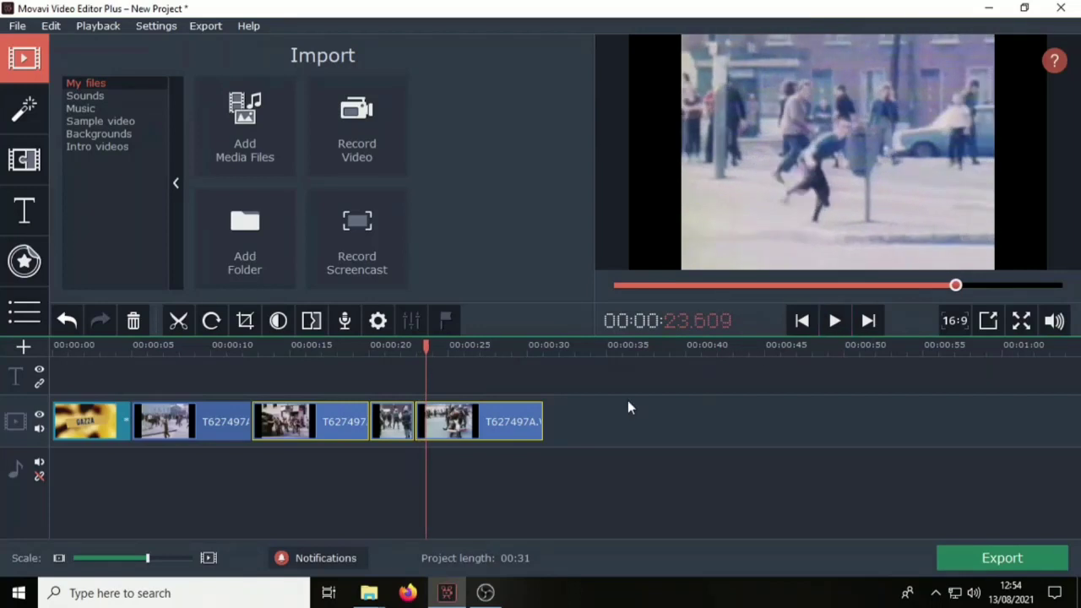
Step: Slow the short T627497A.WMV segment between the two newest cuts to 31% speed
left_click(395, 426)
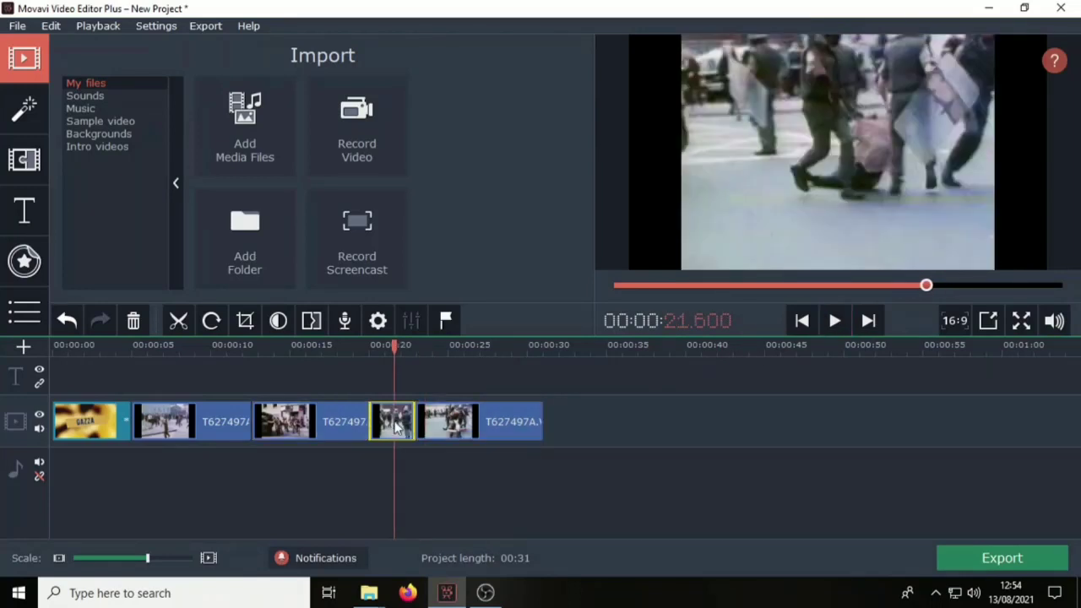
double_click(395, 426)
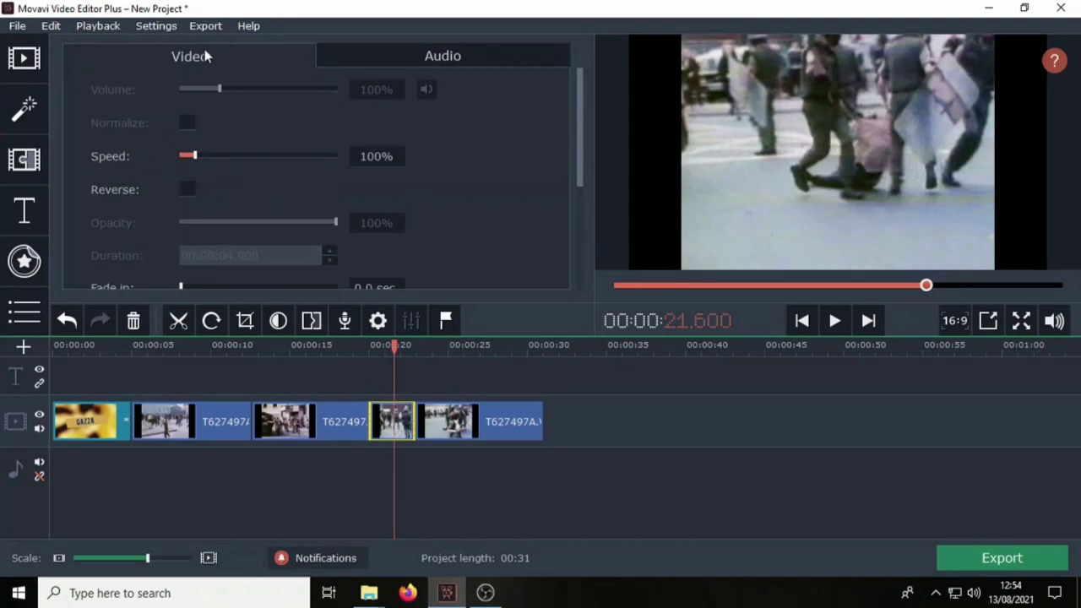
scroll(177, 222, "down", 3)
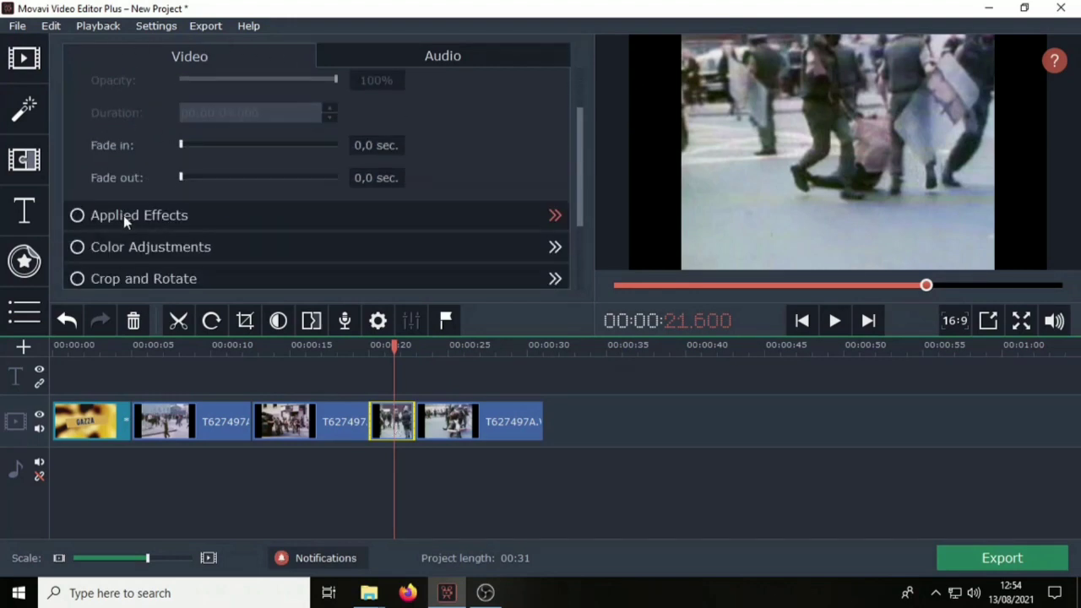
scroll(126, 218, "up", 3)
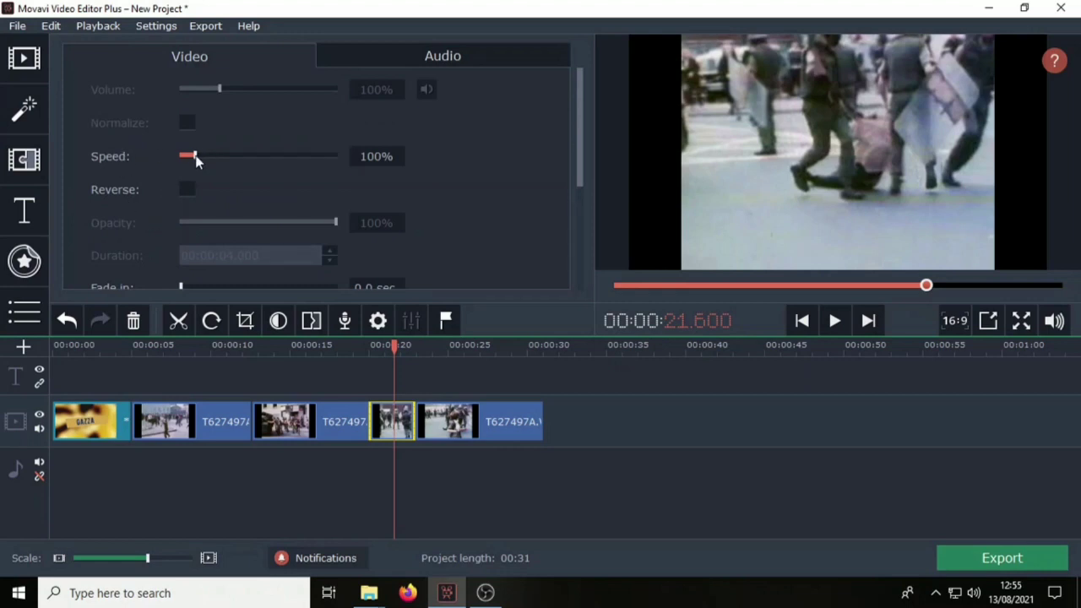
mouse_move(196, 162)
left_click_drag(195, 158, 184, 158)
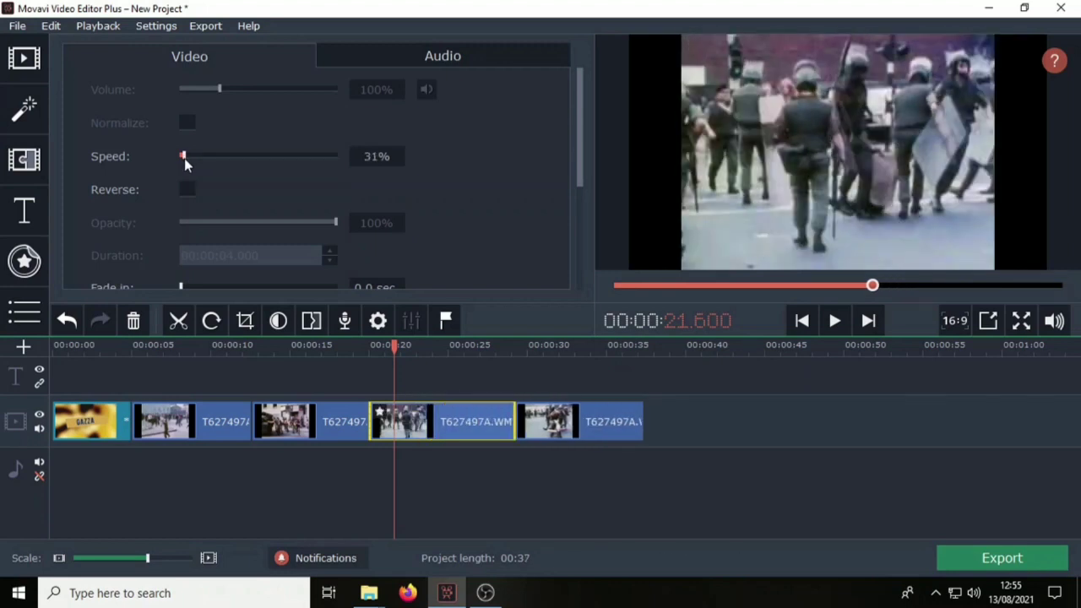
Step: Play back the slowed segment from about 00:00:18.850 and pause once the following clip has started
left_click_drag(392, 346, 350, 346)
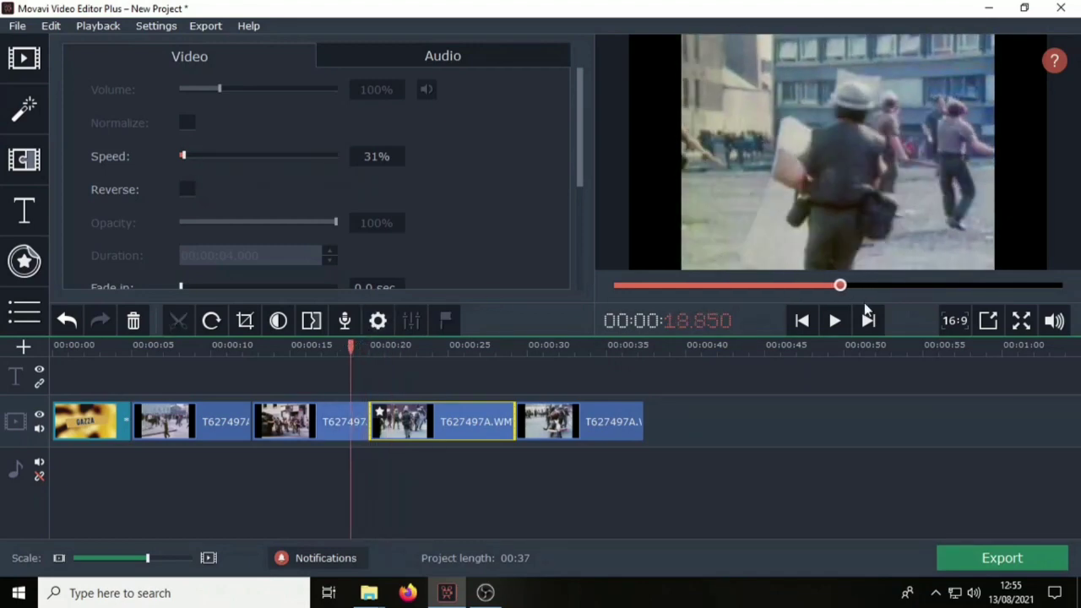
left_click(833, 320)
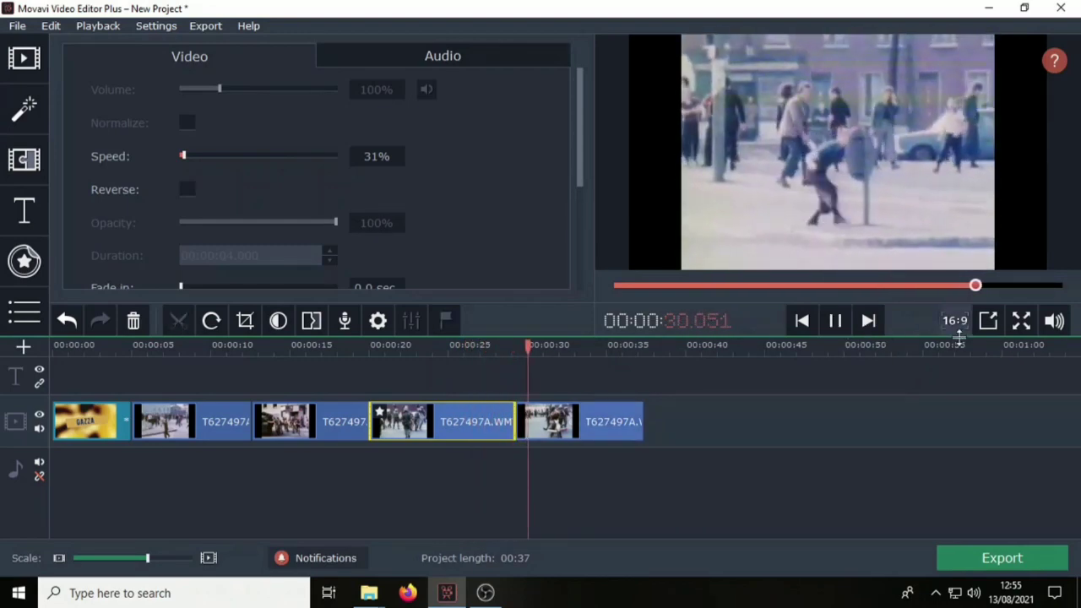
left_click(834, 322)
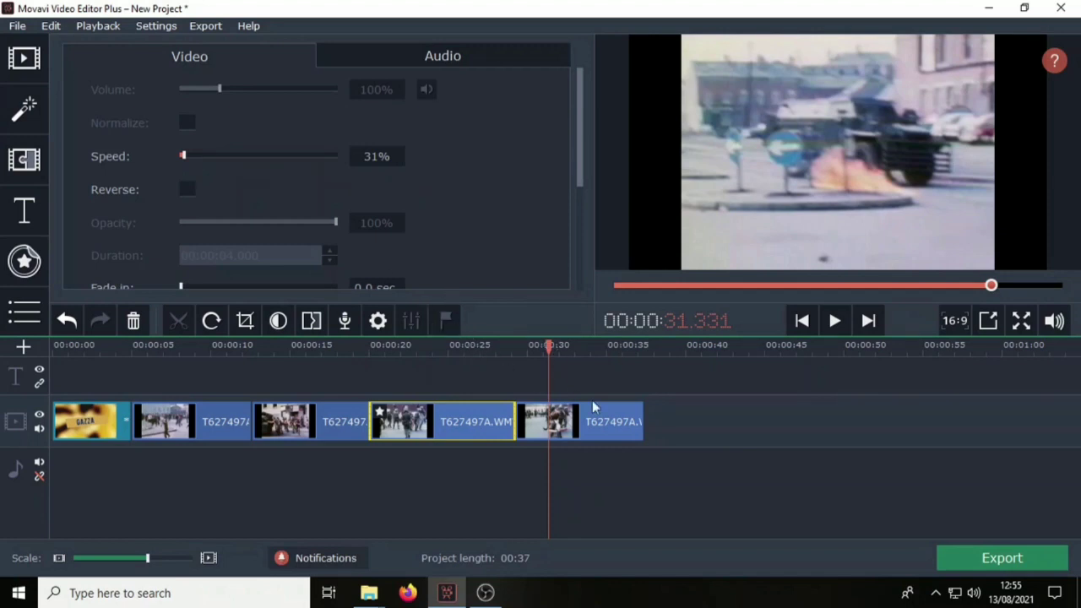
Step: Set the short segment's speed to 200% and play back the footage across it
left_click_drag(549, 346, 438, 356)
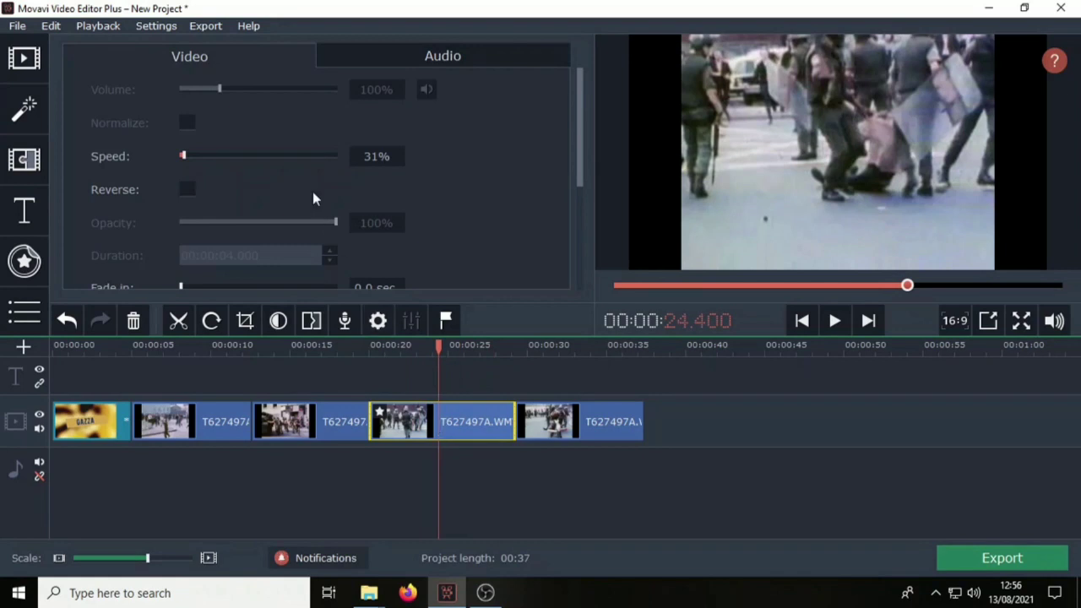
left_click_drag(184, 158, 211, 158)
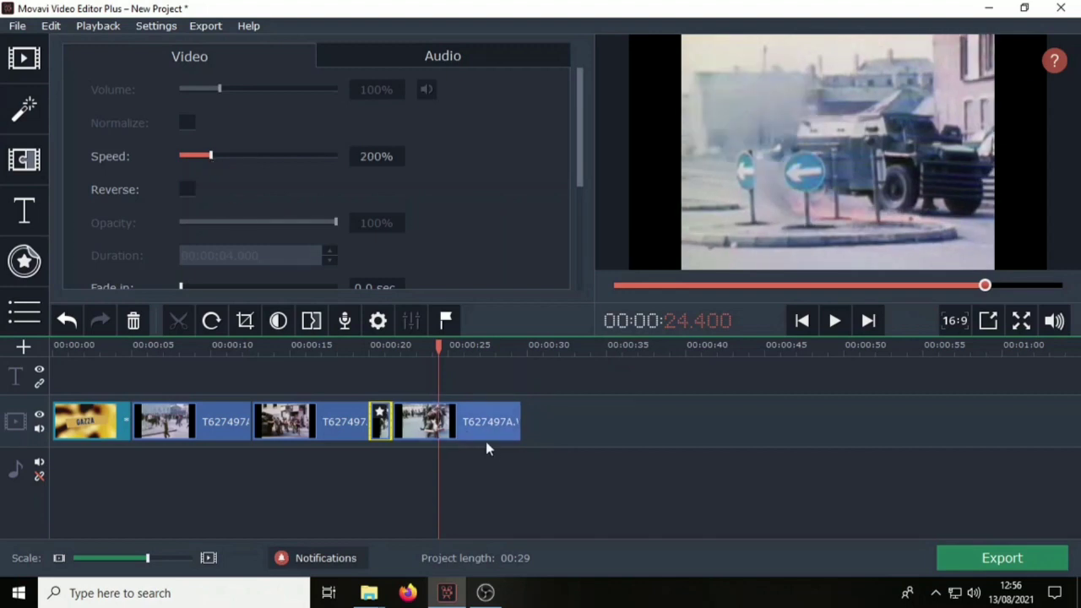
left_click_drag(438, 346, 361, 346)
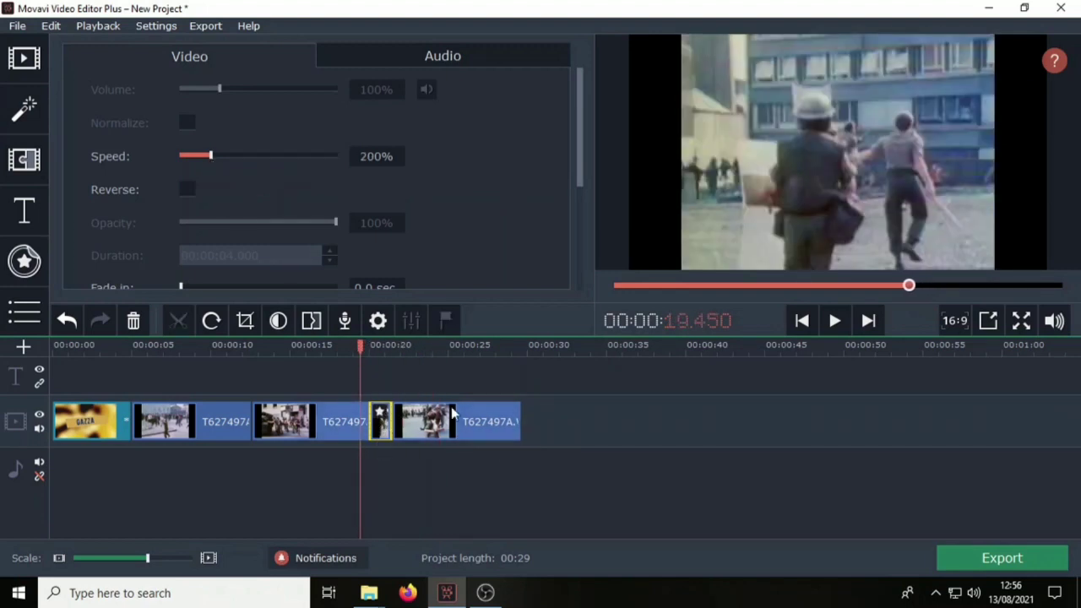
left_click(834, 320)
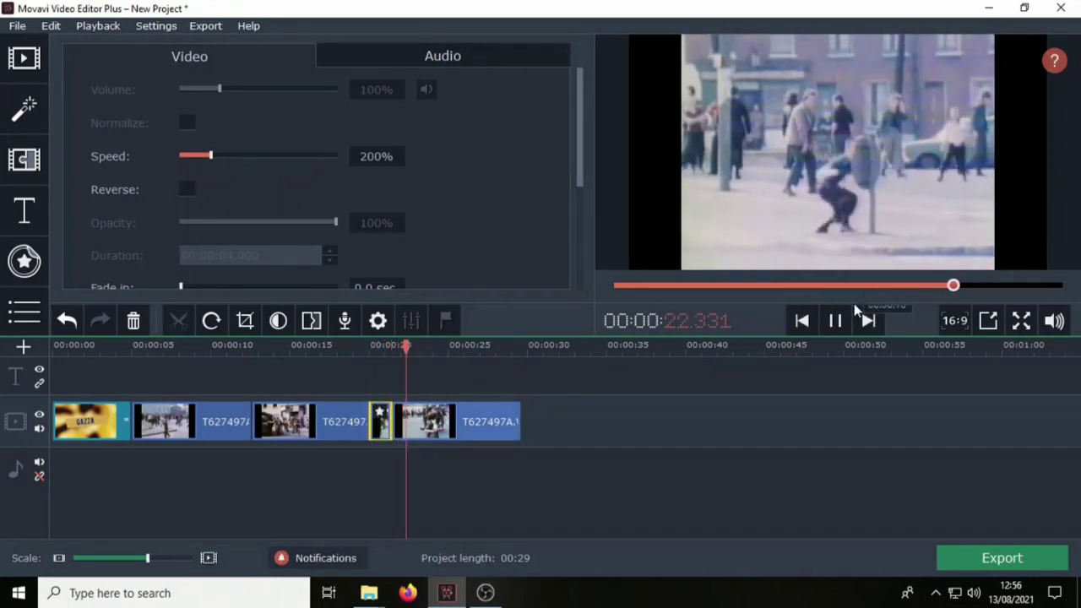
left_click(834, 321)
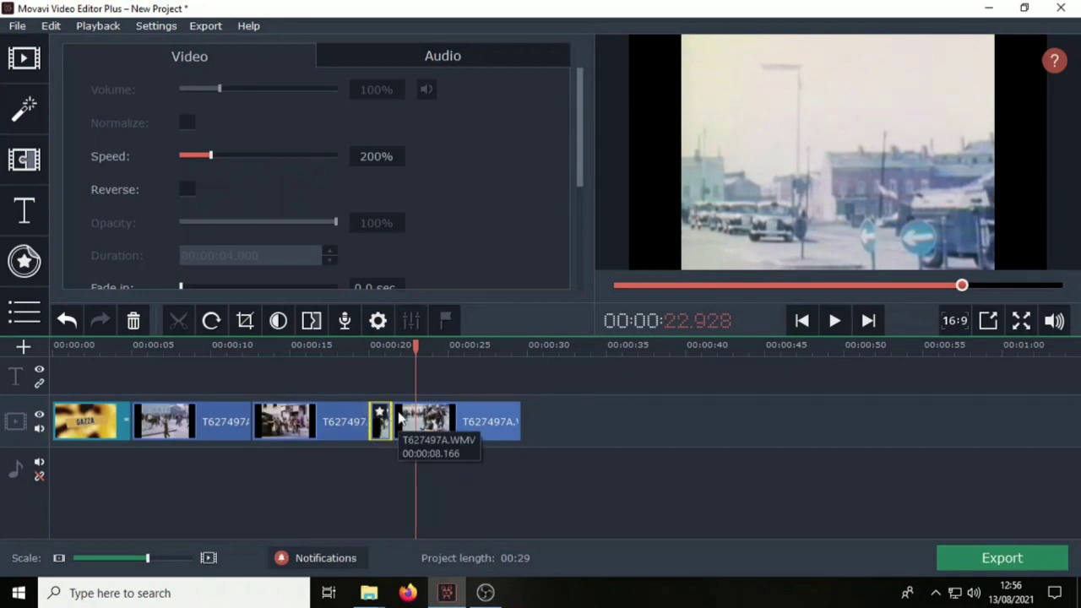
Step: Undo the last edit and play back the 200% speed segment again from about 00:00:19.600
key("ctrl+z")
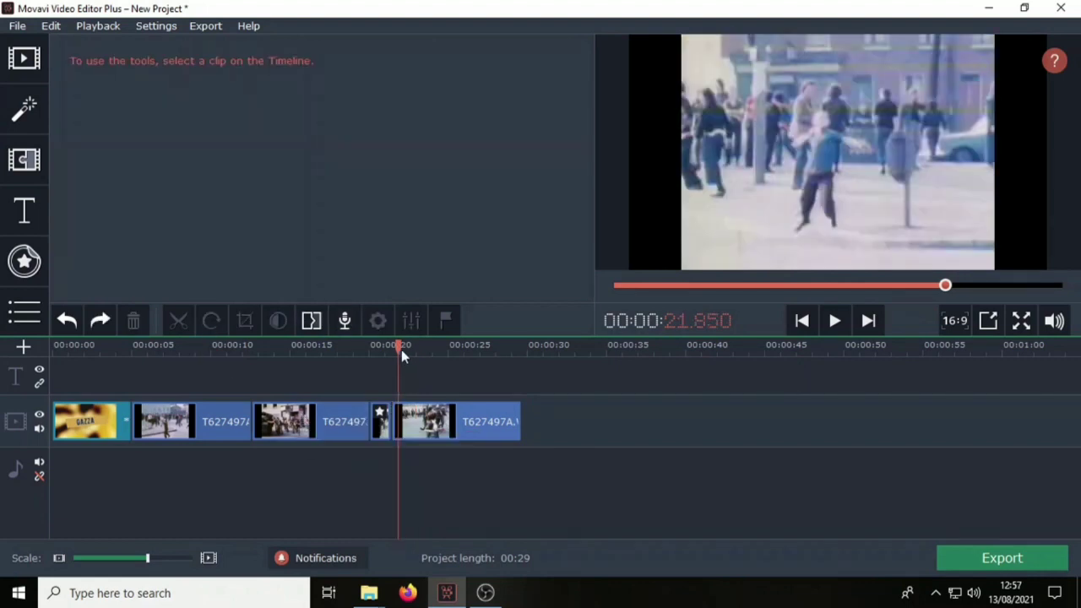
left_click_drag(401, 350, 356, 348)
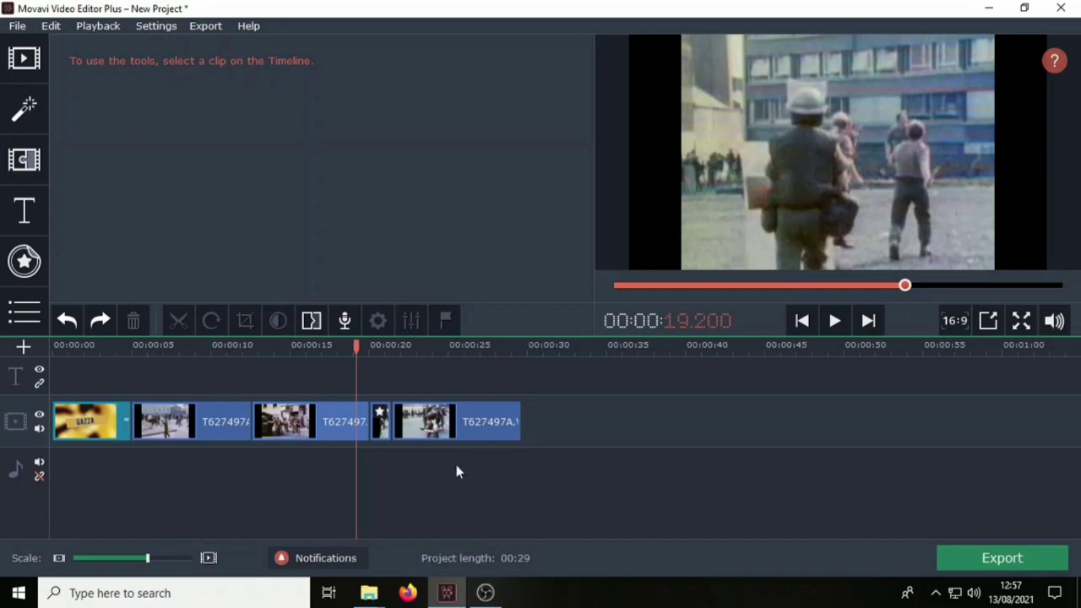
left_click(377, 422)
left_click(362, 346)
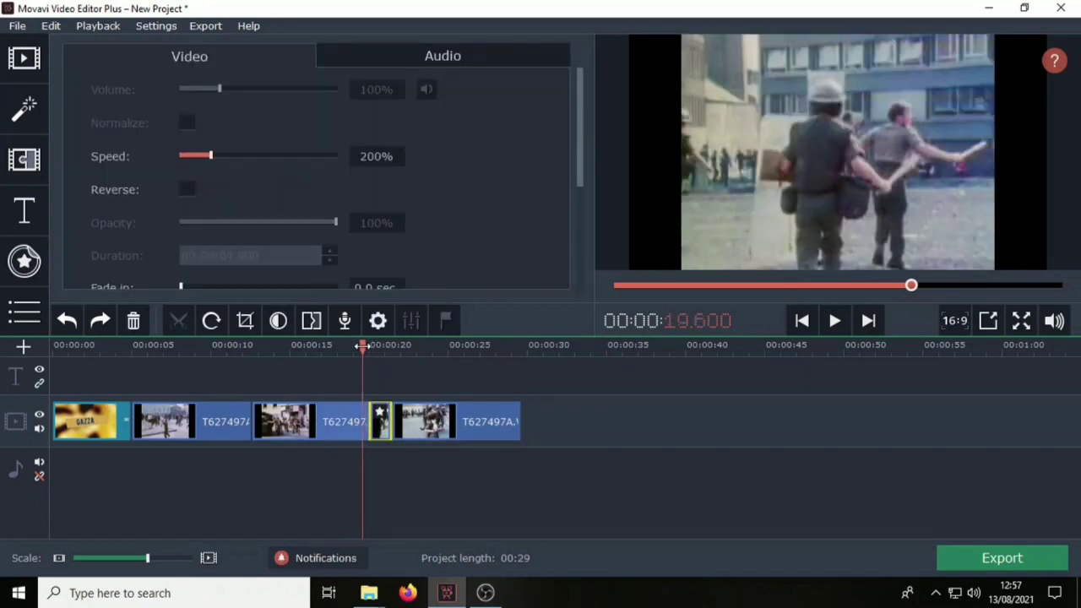
left_click(834, 321)
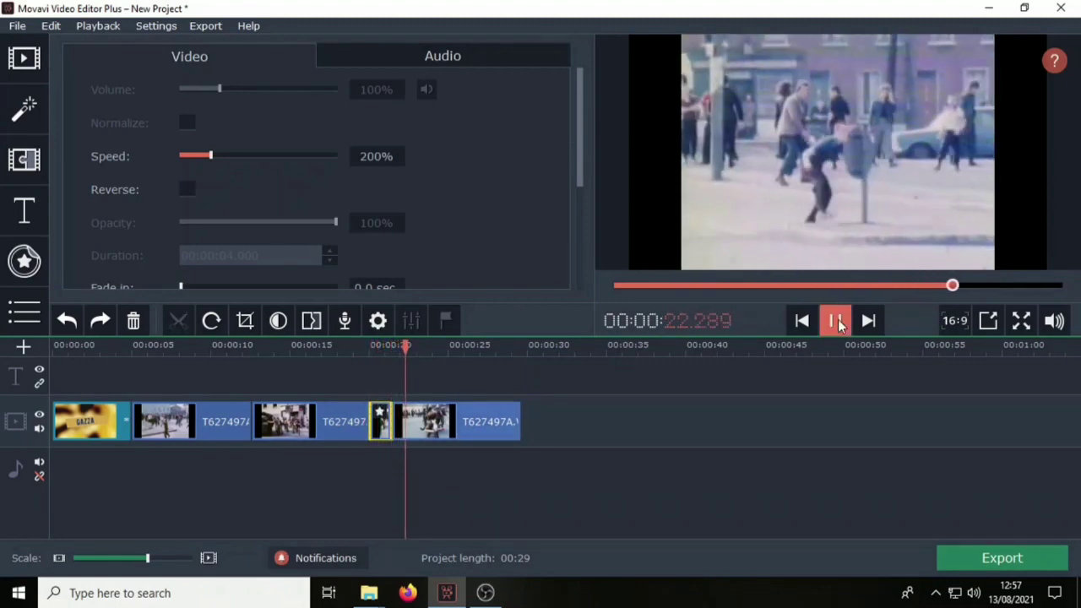
left_click(836, 322)
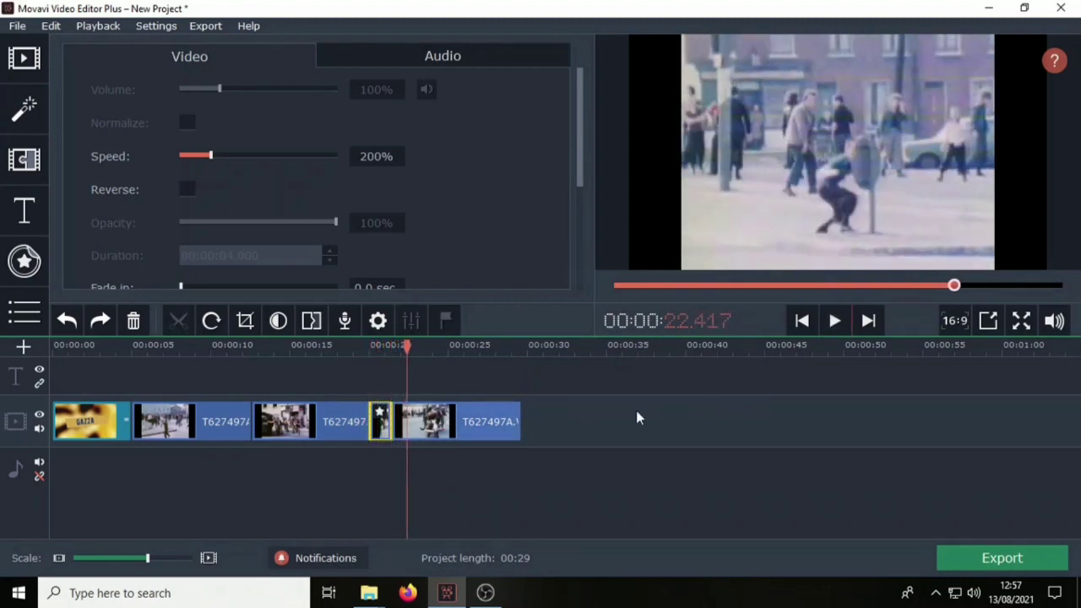
Step: Copy the sped-up segment and paste it at 00:00:21.750 and again at 00:00:23.200
left_click(382, 429)
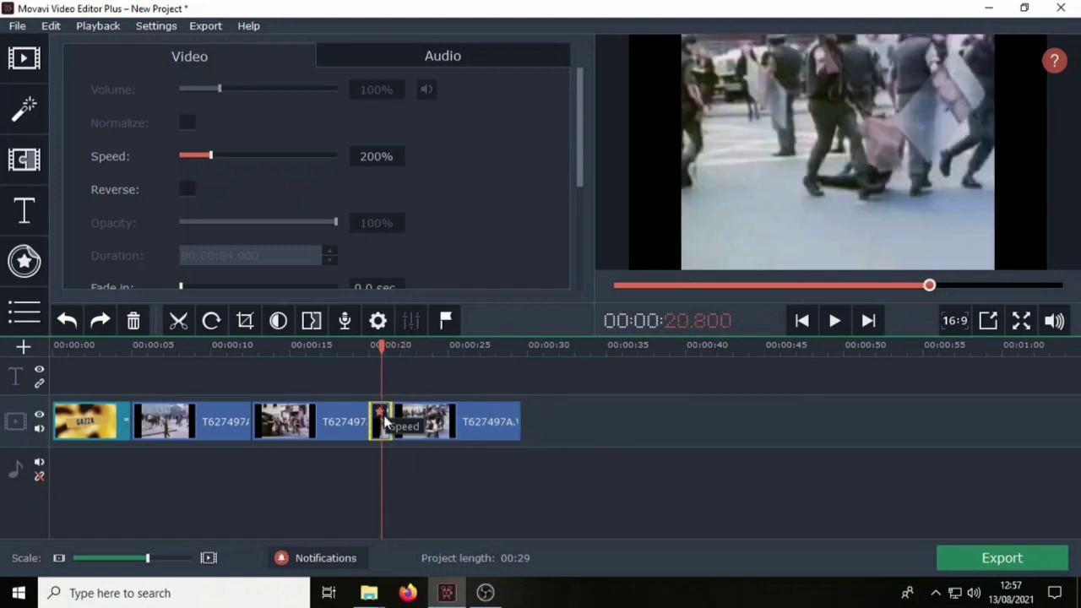
left_click_drag(382, 347, 360, 346)
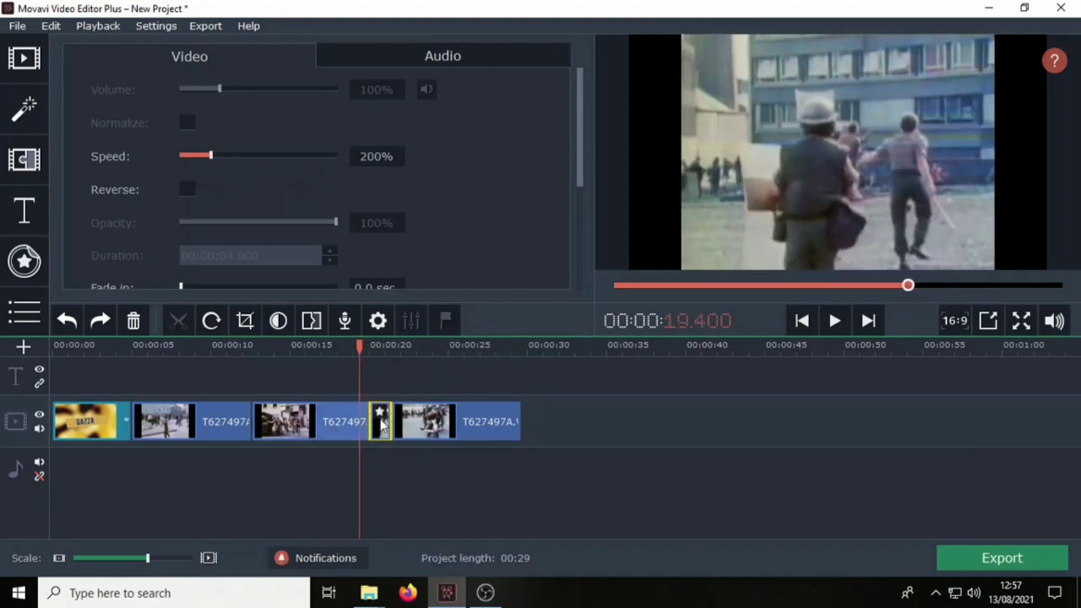
left_click(381, 420)
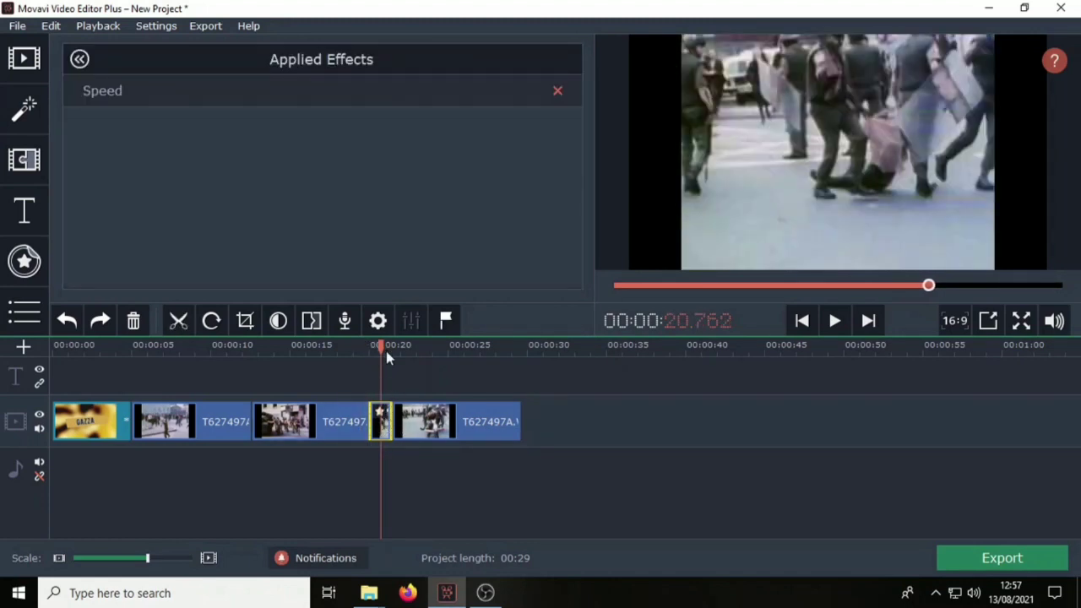
left_click_drag(382, 346, 397, 347)
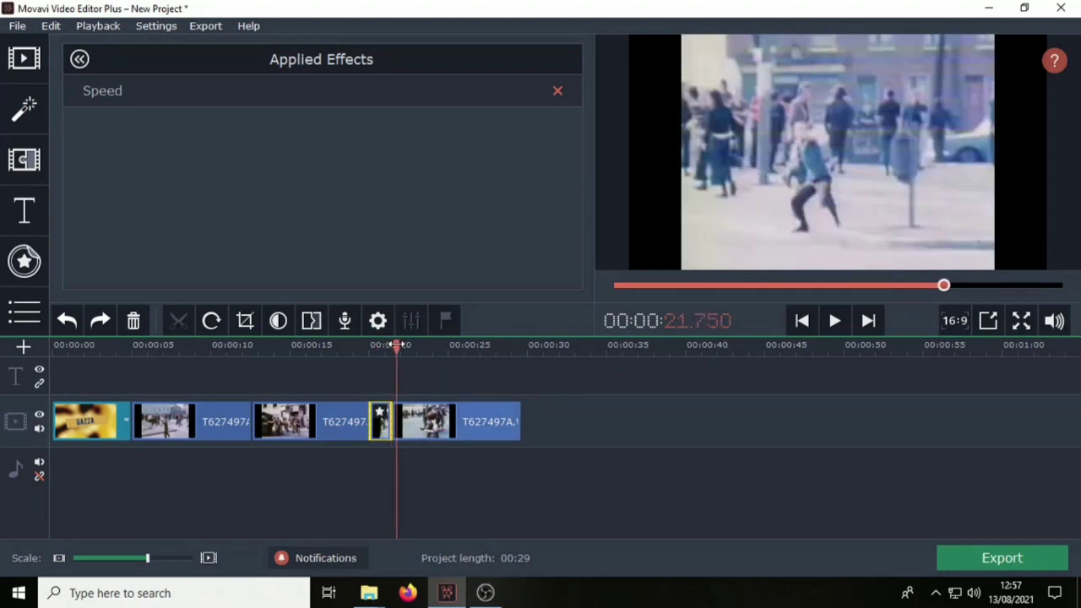
key("ctrl+v")
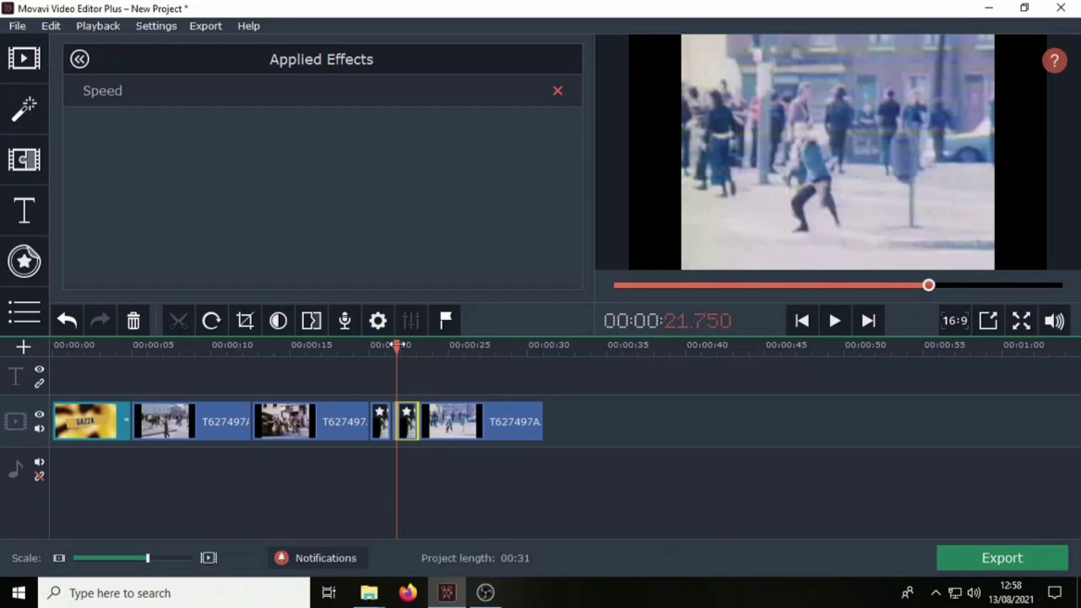
left_click_drag(397, 346, 422, 347)
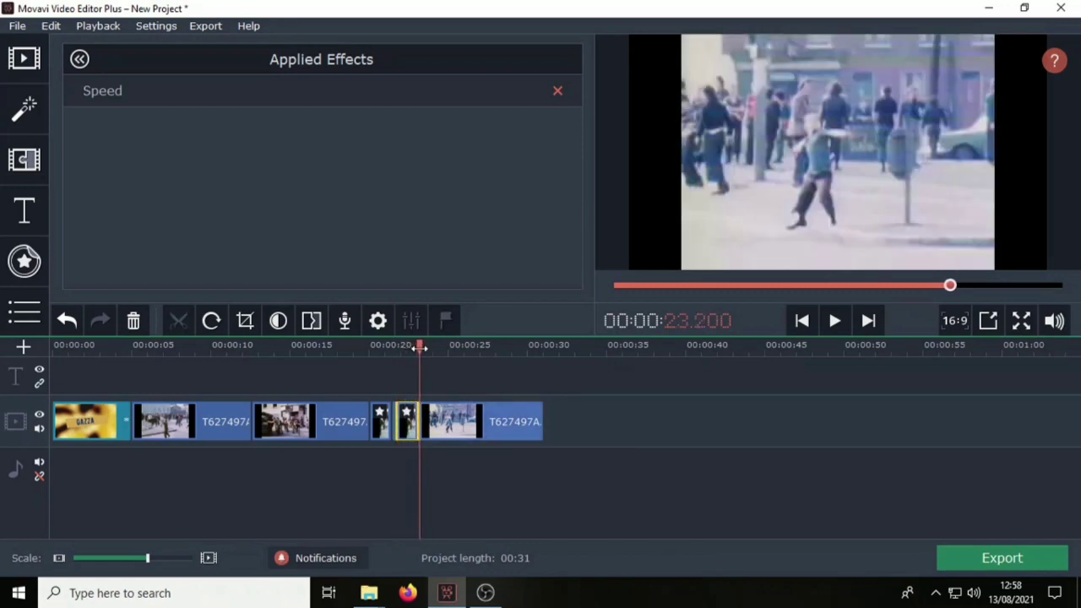
key("ctrl+v")
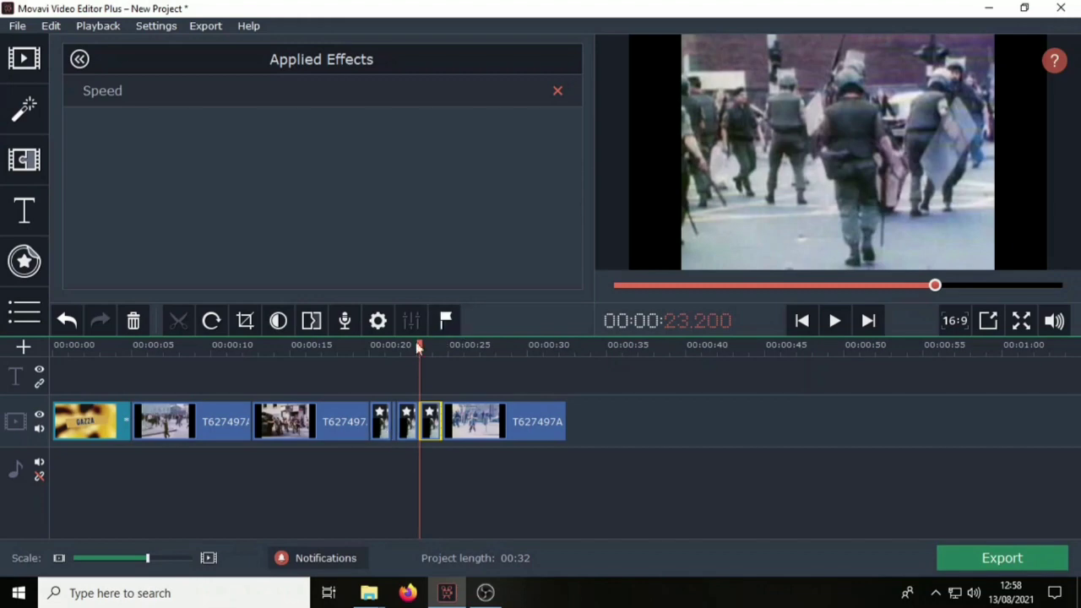
Step: Play back the three repeated sped-up segments and pause in the clip that follows
left_click_drag(422, 345, 363, 348)
left_click(834, 321)
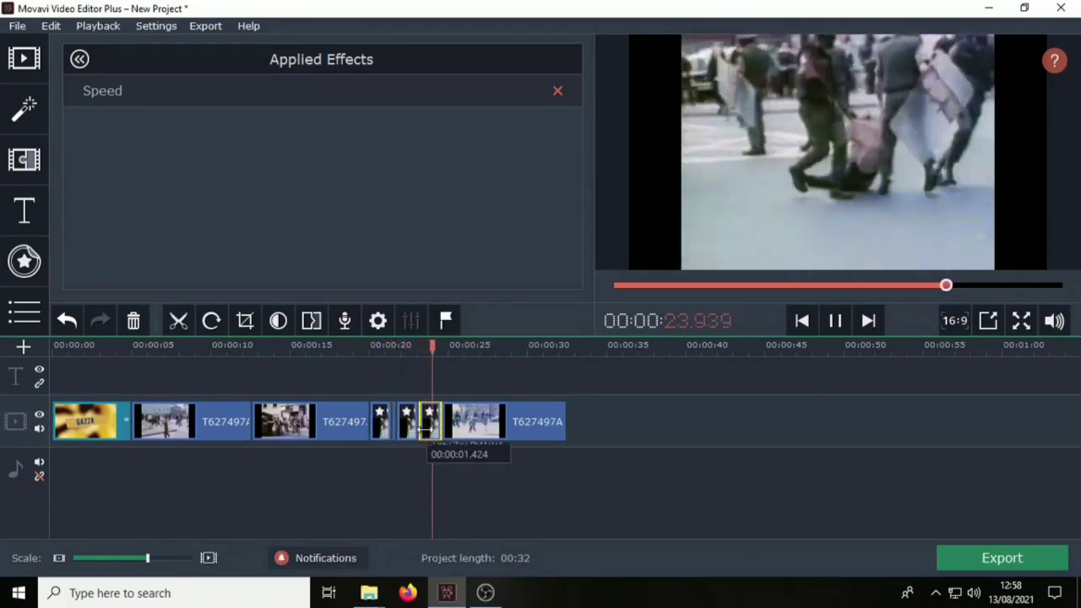
left_click(834, 321)
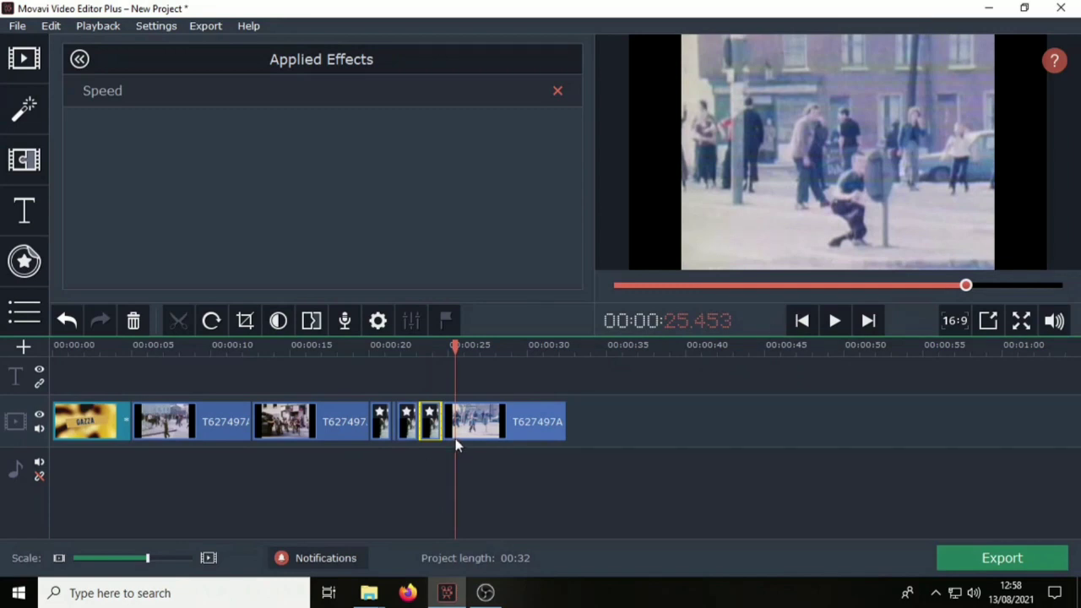
Step: Reverse the middle sped-up copy and play back the whole repeated sequence
double_click(408, 426)
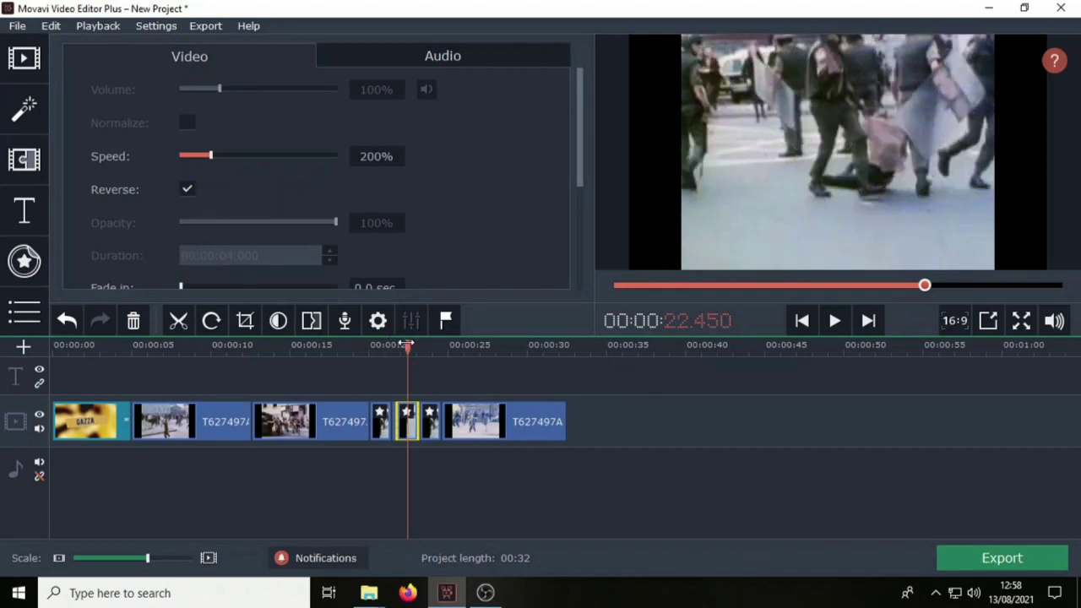
left_click_drag(407, 345, 361, 345)
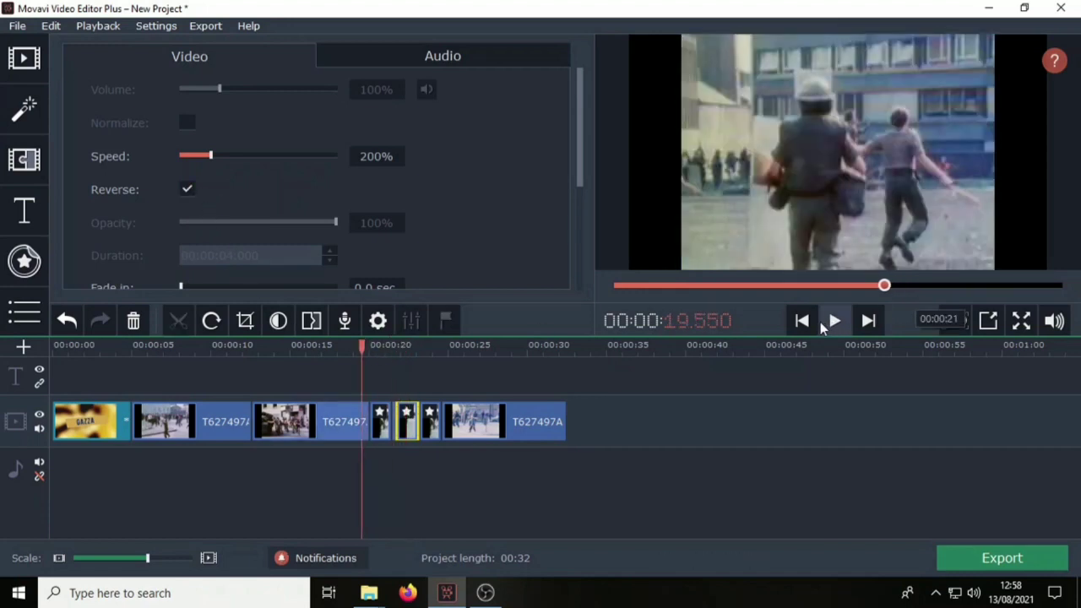
left_click(832, 321)
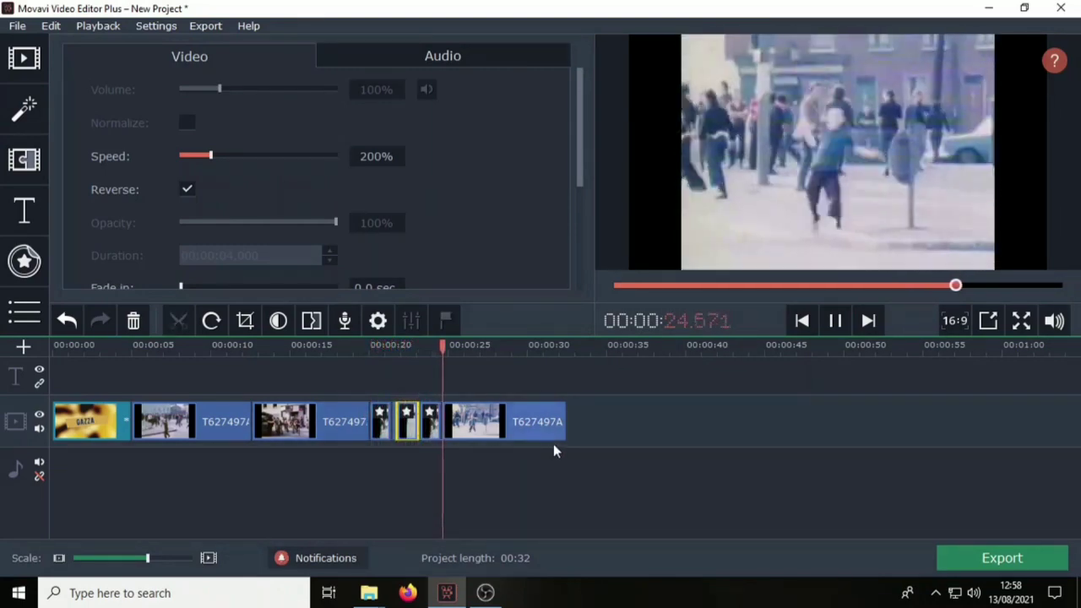
left_click(835, 320)
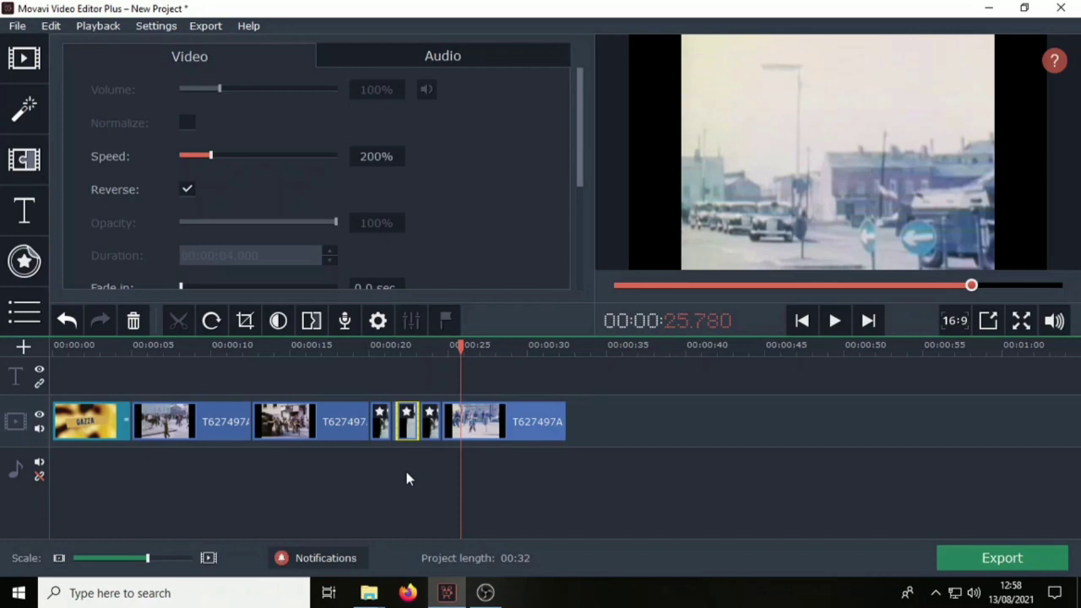
Step: Reorder the clips so the three sped-up segments, including the reversed one, sit back to back ahead of the short leftover fragment
scroll(407, 471, "up", 5)
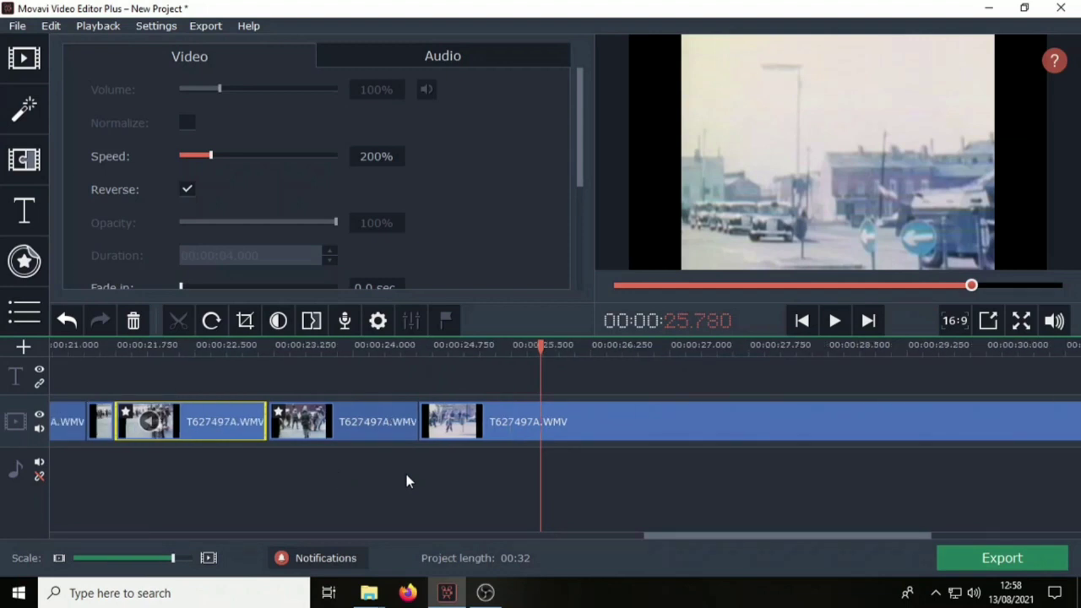
left_click(402, 486)
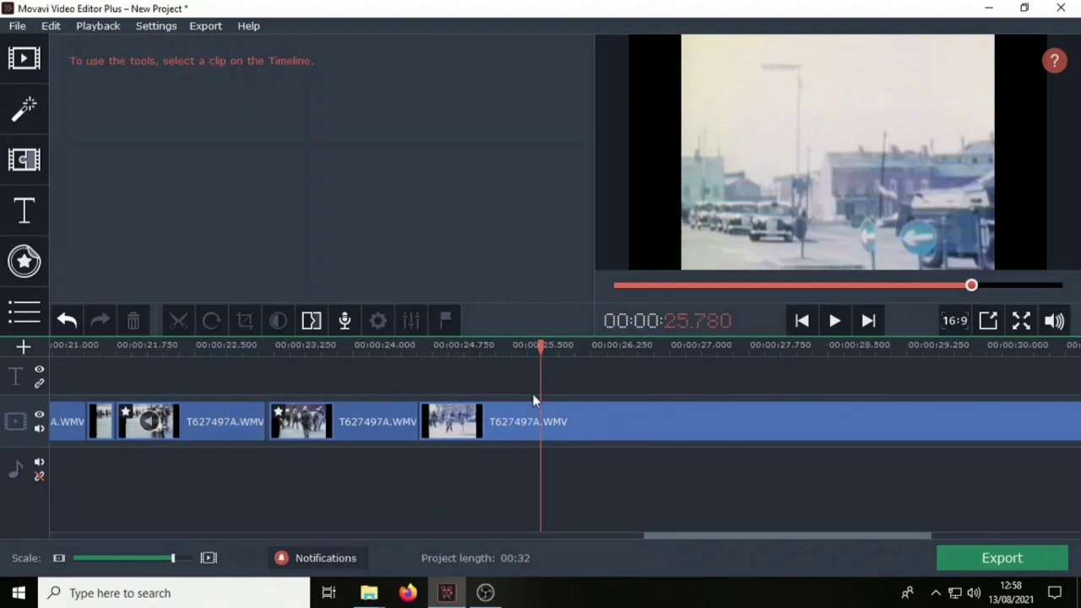
left_click_drag(540, 347, 451, 347)
scroll(567, 493, "down", 4)
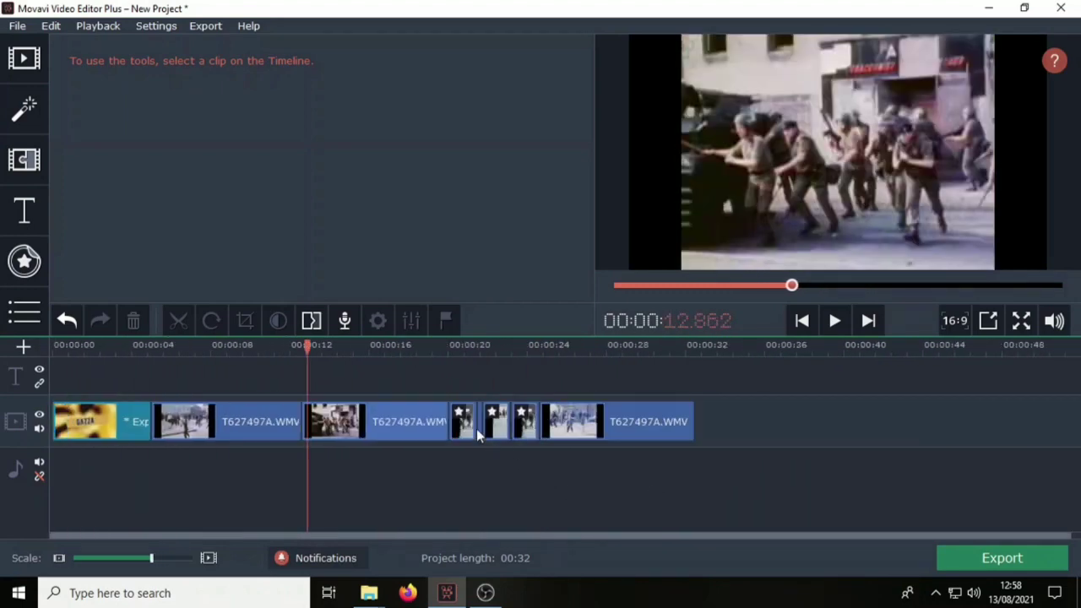
scroll(508, 453, "up", 4)
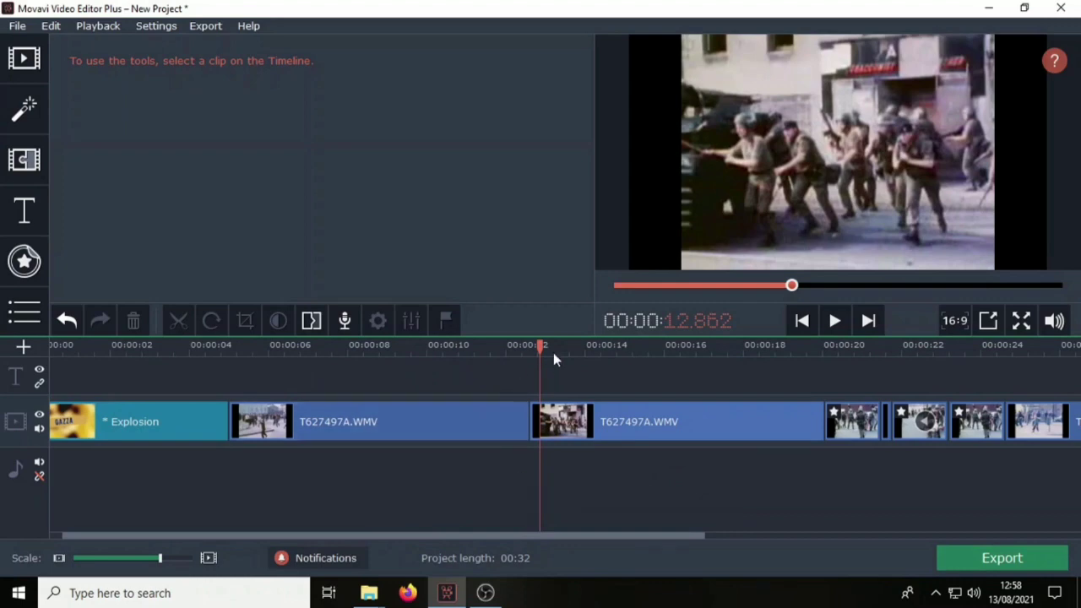
left_click_drag(536, 345, 745, 347)
left_click(925, 431)
left_click(866, 427)
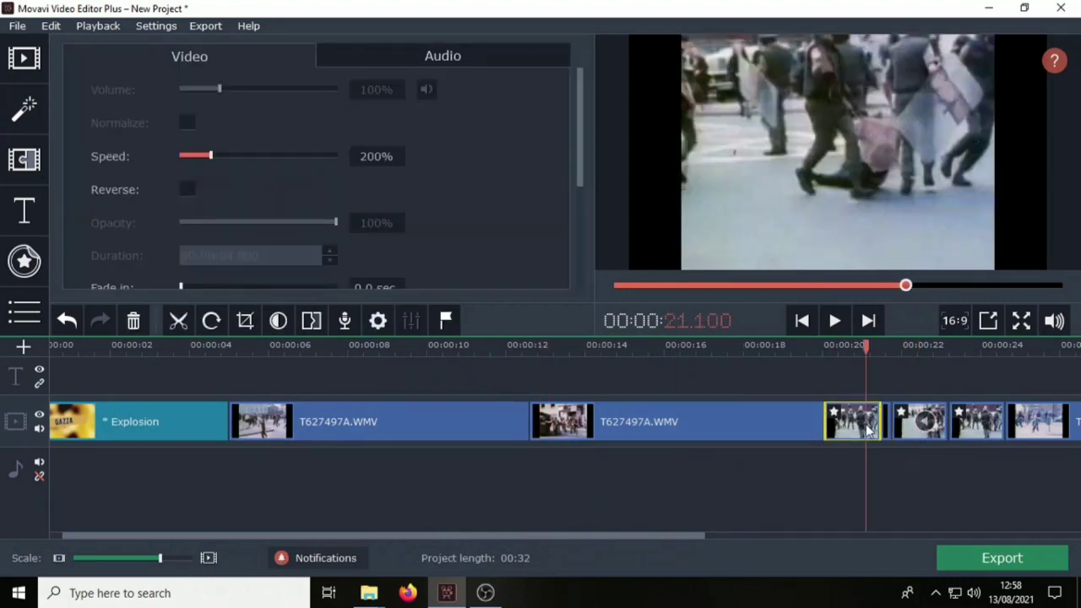
left_click(918, 427)
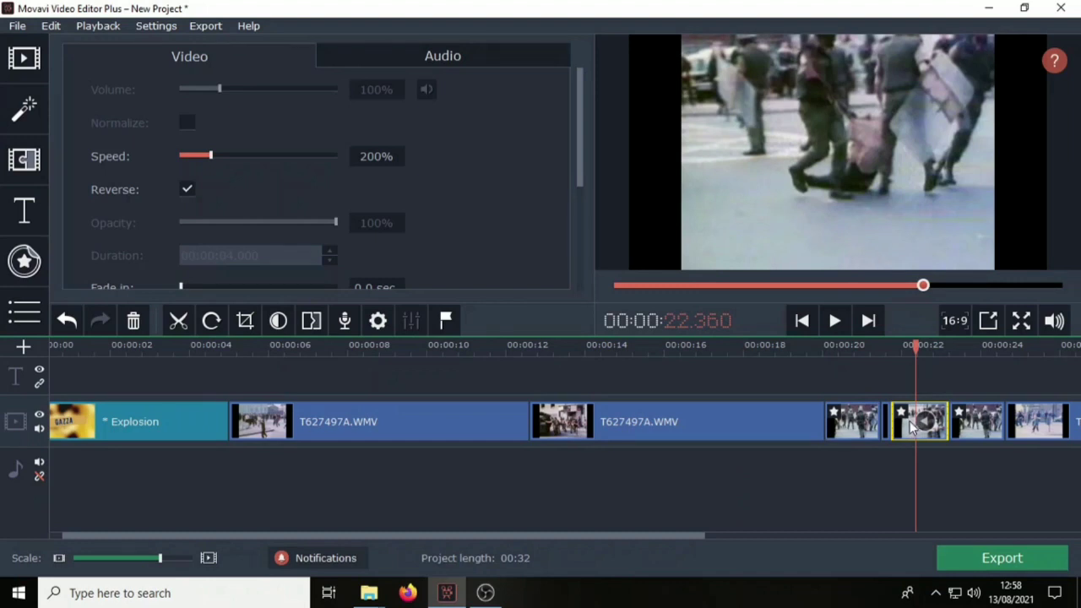
left_click_drag(909, 421, 966, 424)
left_click(971, 425)
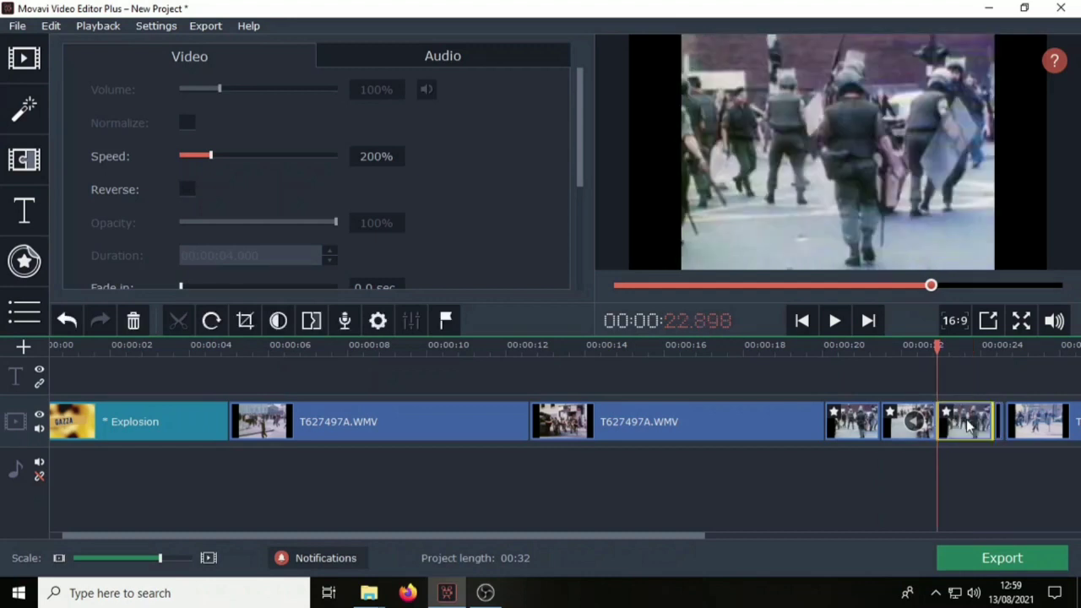
Step: Play back the rearranged sped-up sequence from about 00:00:19.820 and pause in the clip that follows
left_click_drag(937, 347, 816, 350)
scroll(623, 469, "down", 1)
scroll(622, 469, "down", 1)
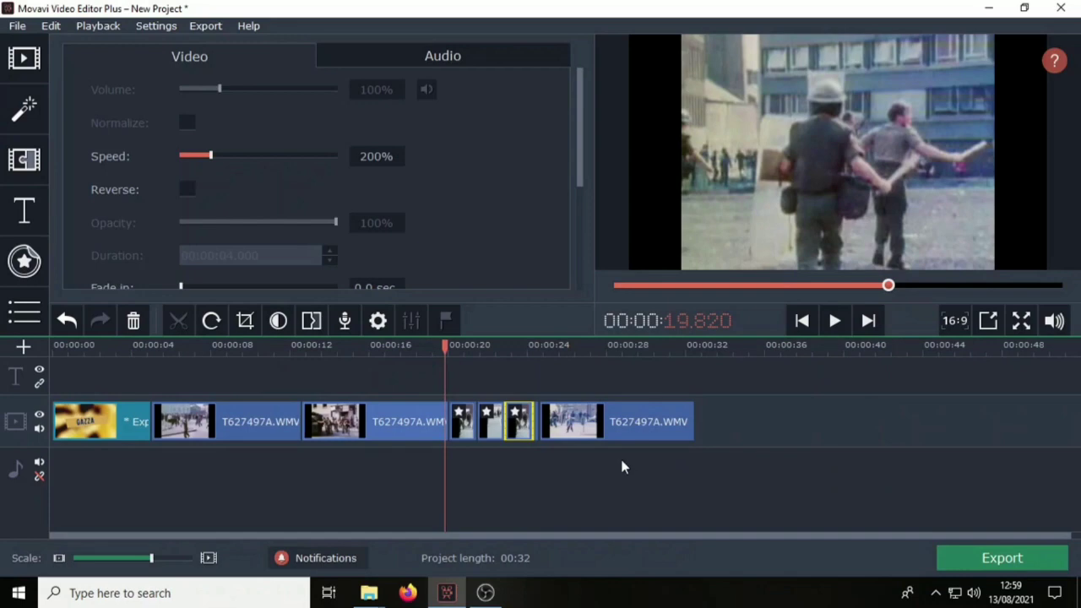
left_click(833, 321)
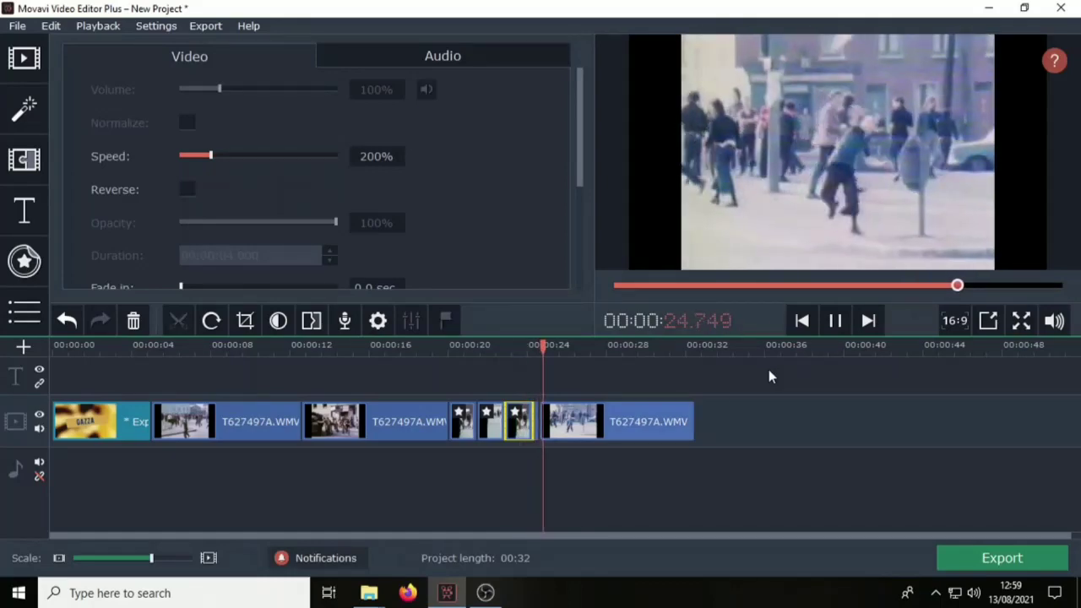
key("space")
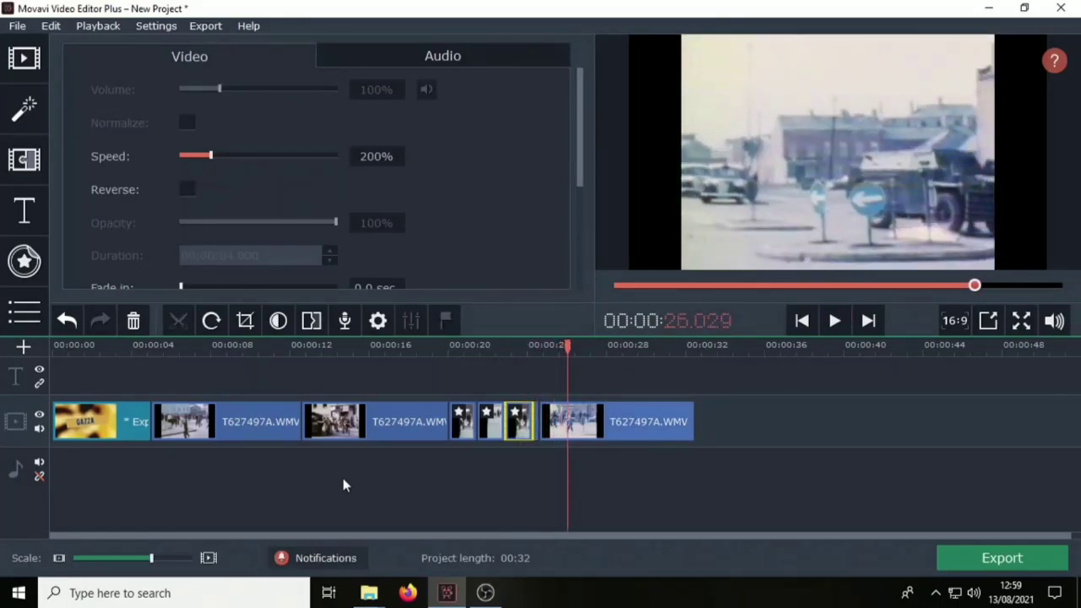
Step: Add a Blur out transition between the first and second T627497A.WMV clips
left_click_drag(564, 350, 147, 364)
left_click(343, 430)
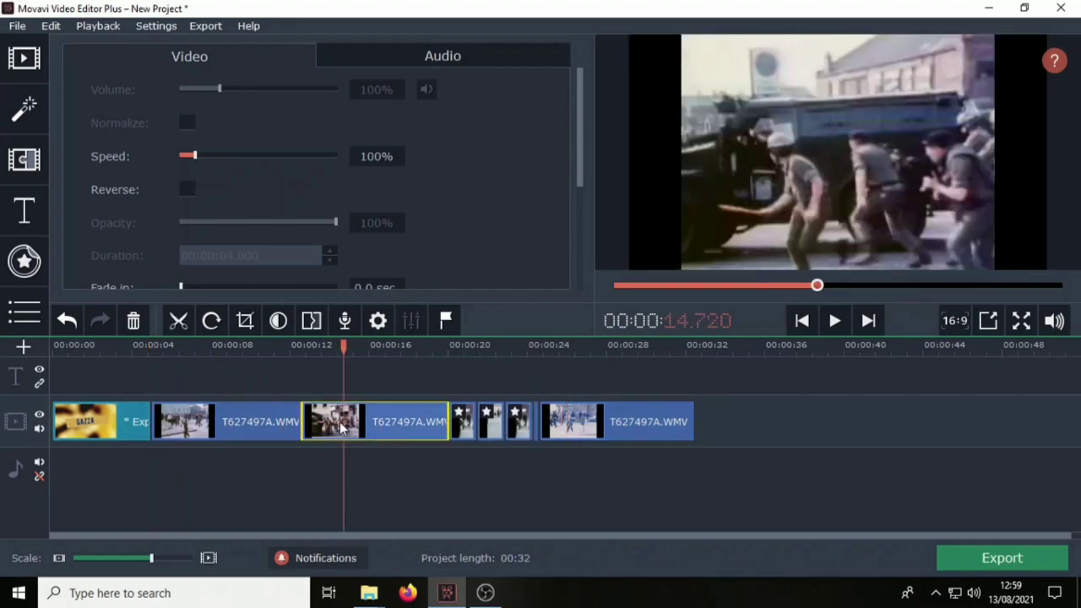
left_click(25, 159)
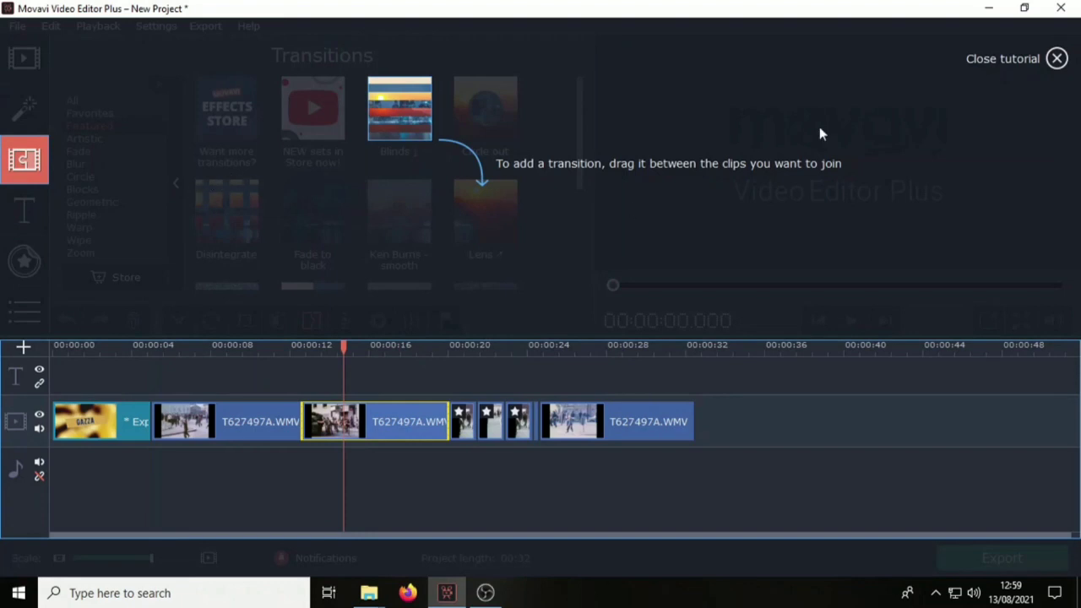
left_click(1056, 58)
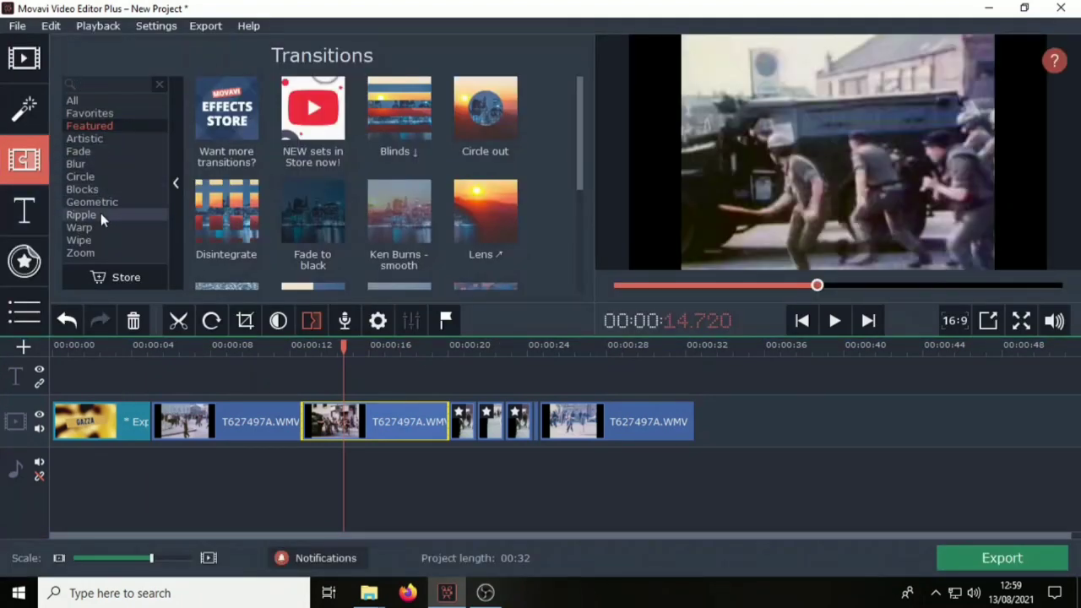
left_click(256, 423)
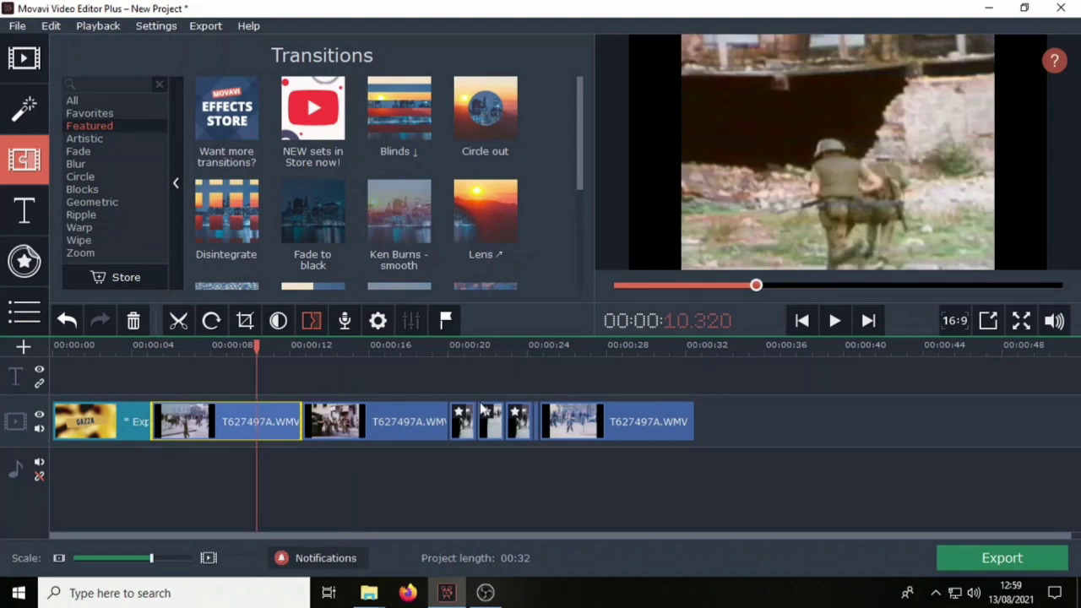
left_click(84, 102)
scroll(433, 147, "down", 2)
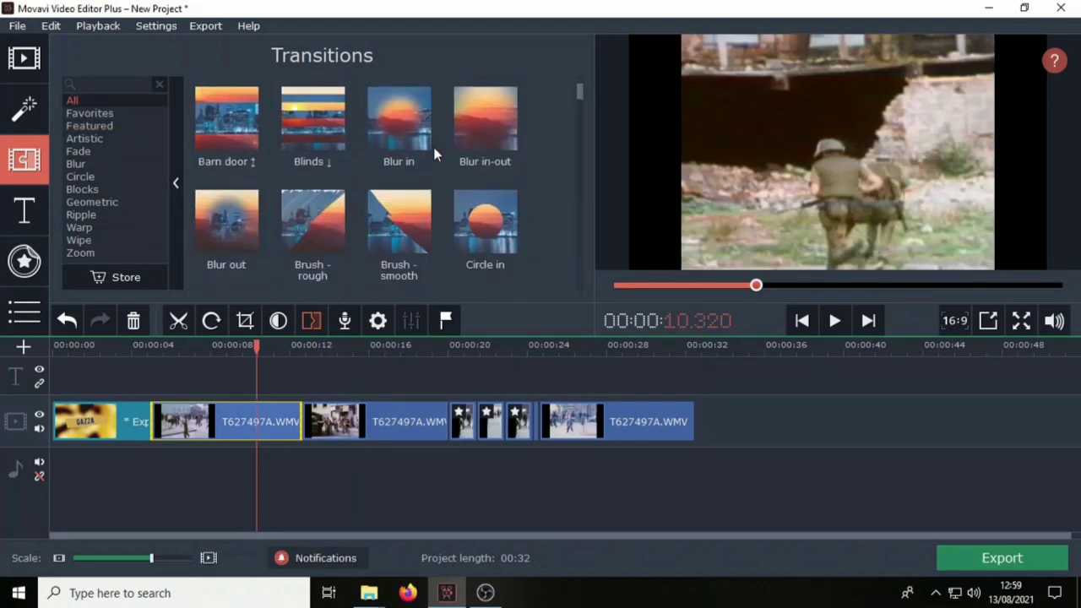
left_click(243, 187)
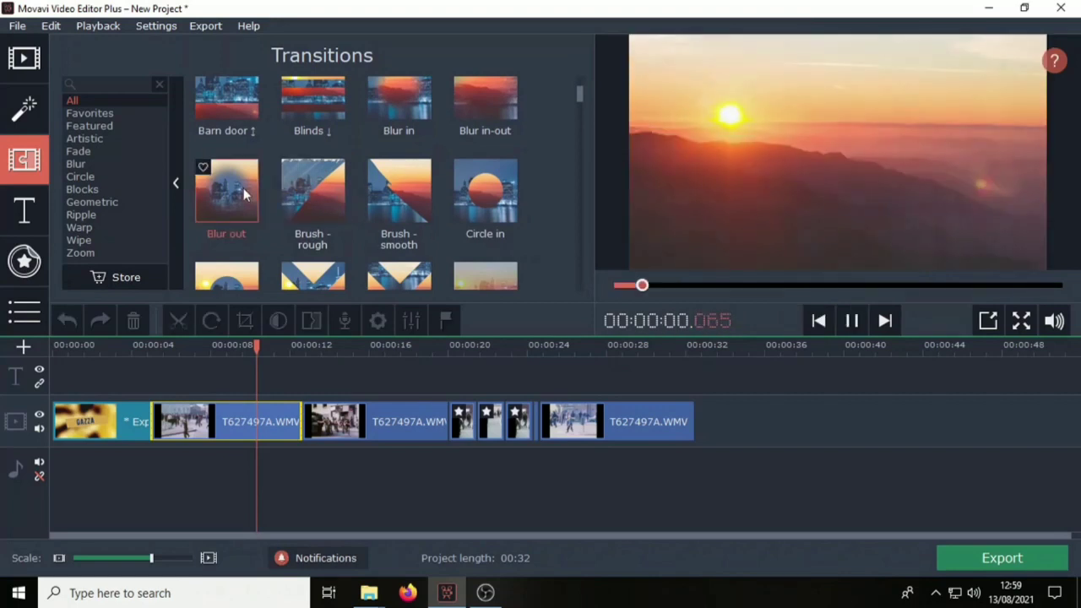
mouse_move(237, 196)
left_mouse_down()
mouse_move(266, 263)
mouse_move(286, 422)
left_mouse_up()
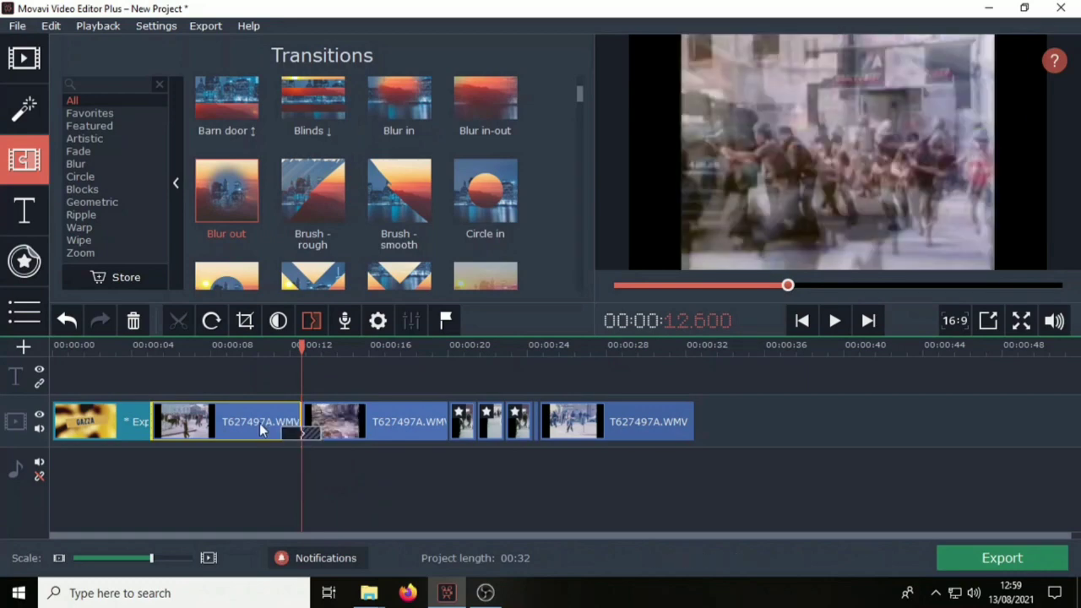
Step: Play back the Blur out transition twice, starting from about 00:00:10.200
left_click_drag(302, 346, 254, 348)
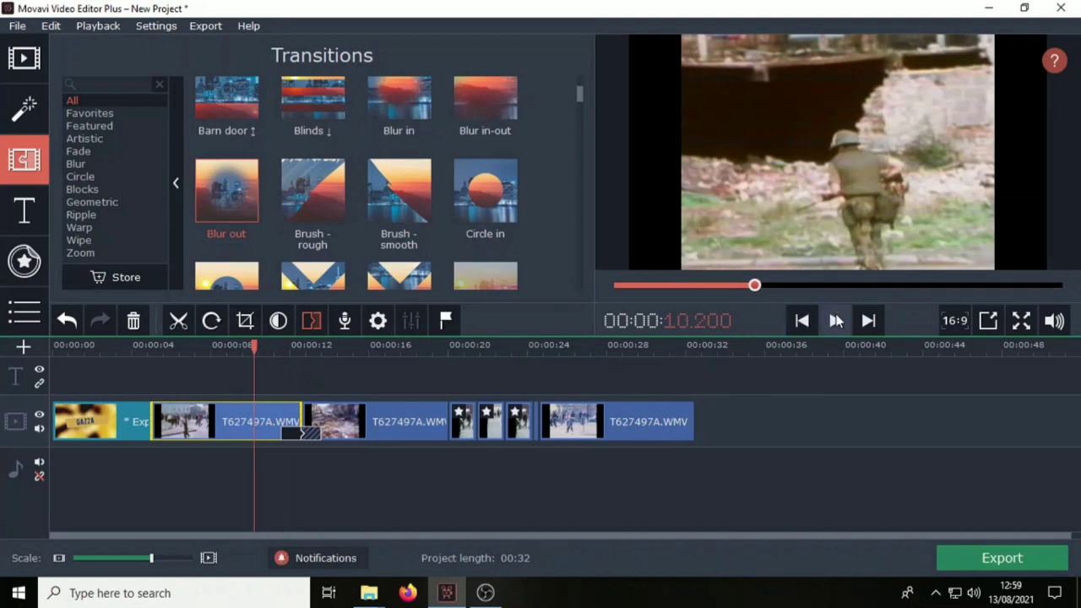
left_click(837, 320)
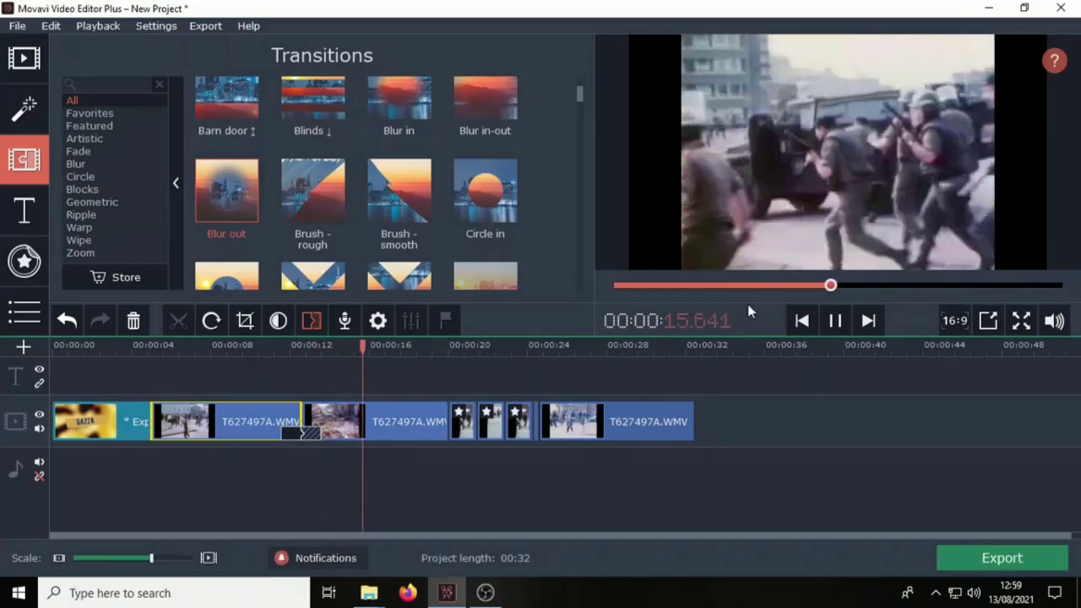
left_click(834, 320)
left_click_drag(377, 347, 255, 346)
left_click(839, 320)
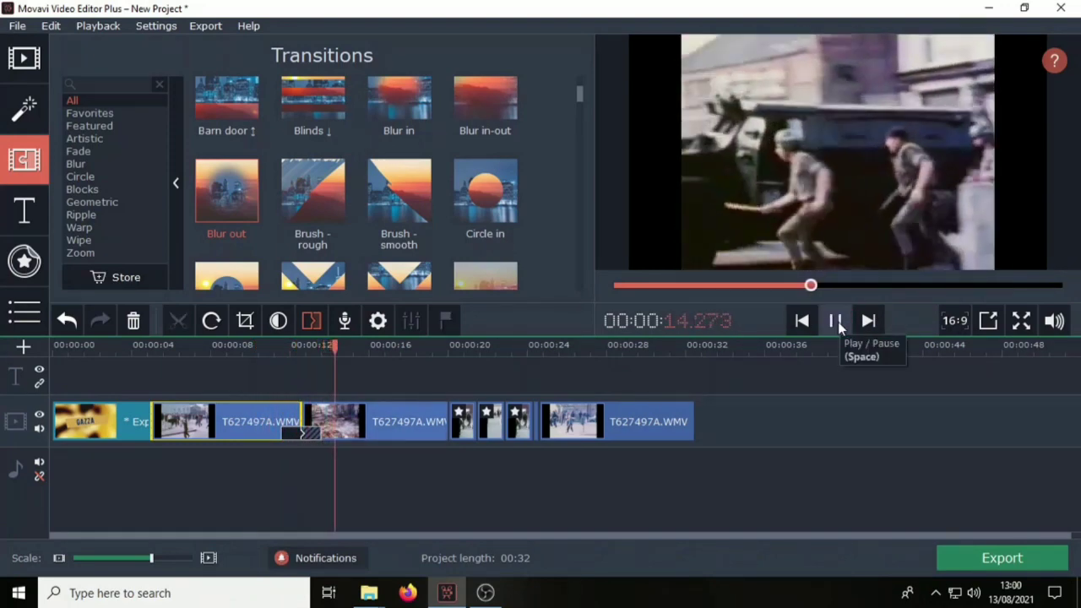
left_click(837, 321)
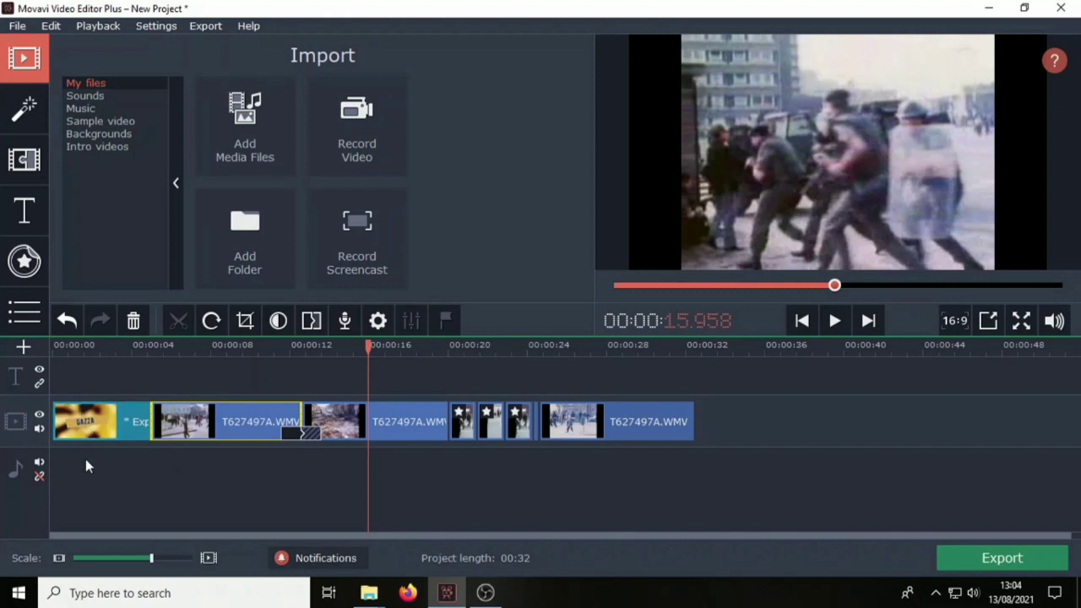
Step: Import the Madder Red music file and place it on the audio track from the start of the project
left_click(93, 432)
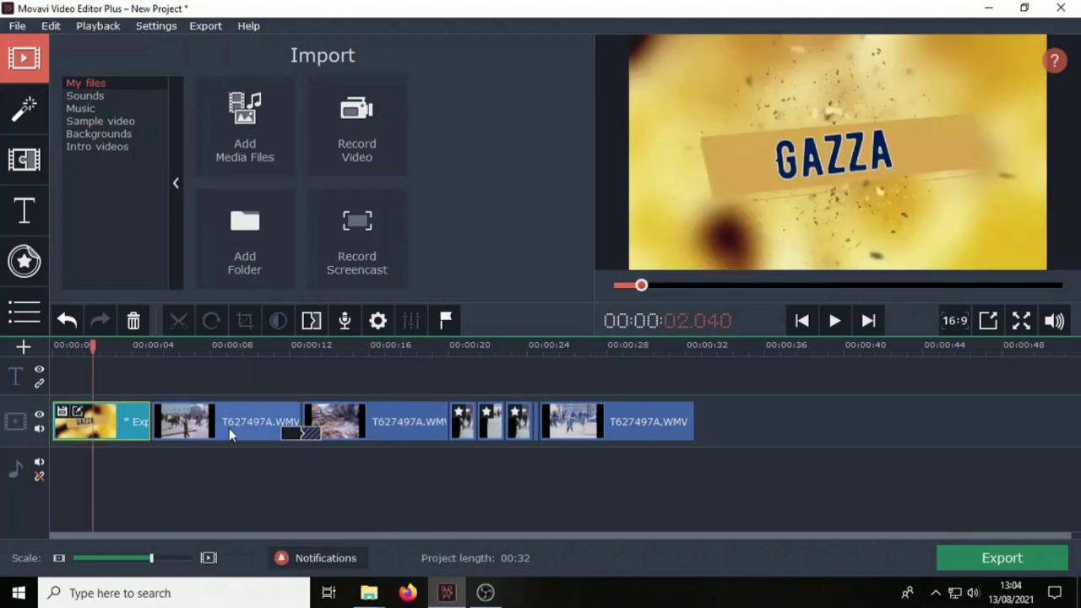
left_click(228, 432)
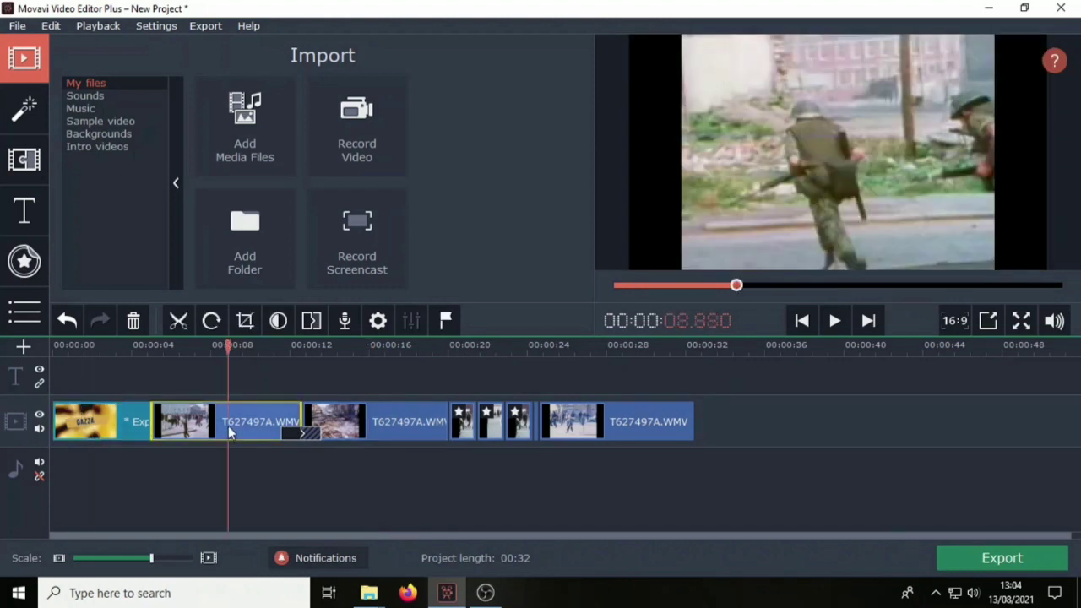
left_click(135, 476)
left_click_drag(224, 355, 24, 346)
left_click(248, 120)
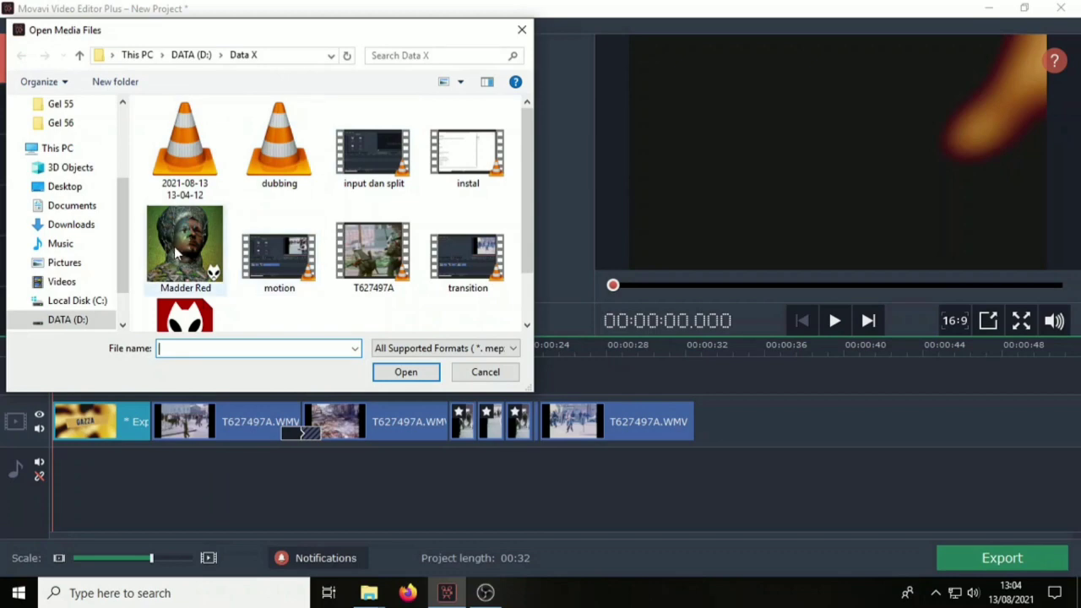
double_click(176, 247)
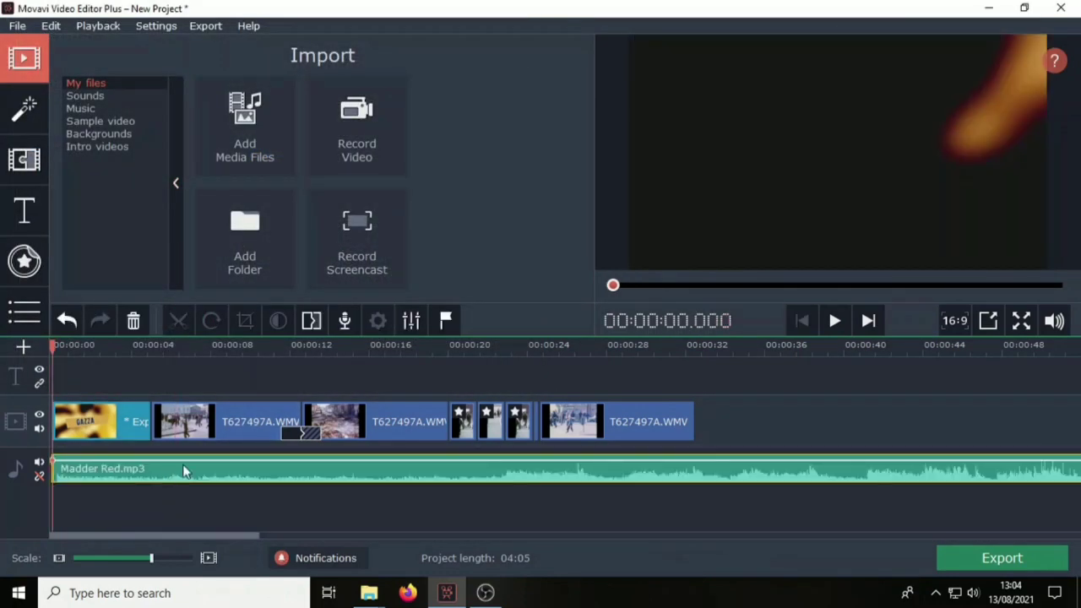
Step: Split Madder Red.mp3 at 00:00:05.040, where the Explosion intro ends, and delete the part after the split
mouse_move(81, 431)
left_click(836, 321)
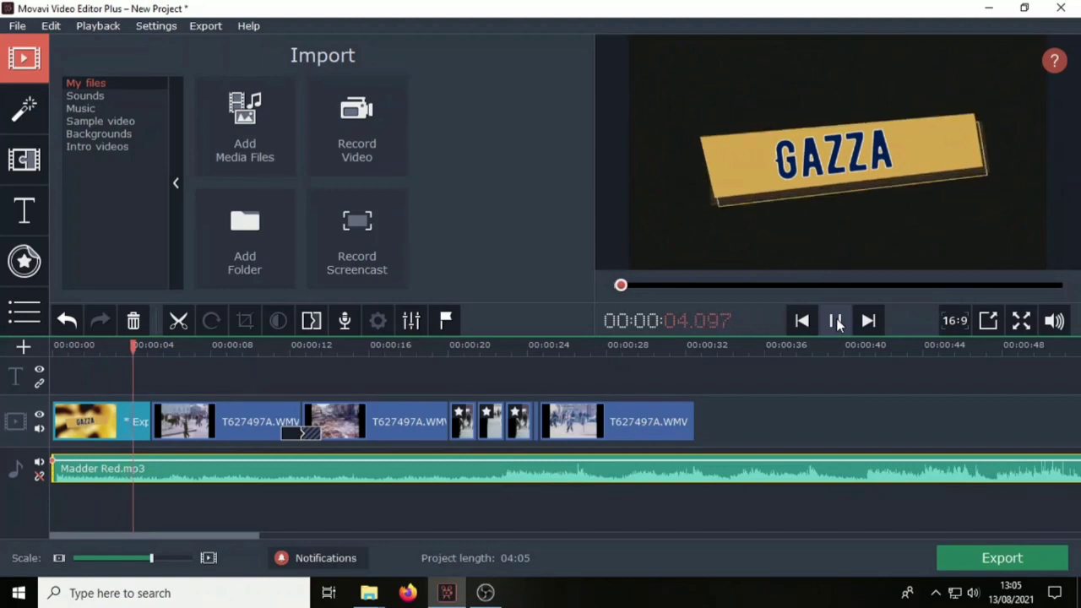
left_click(836, 322)
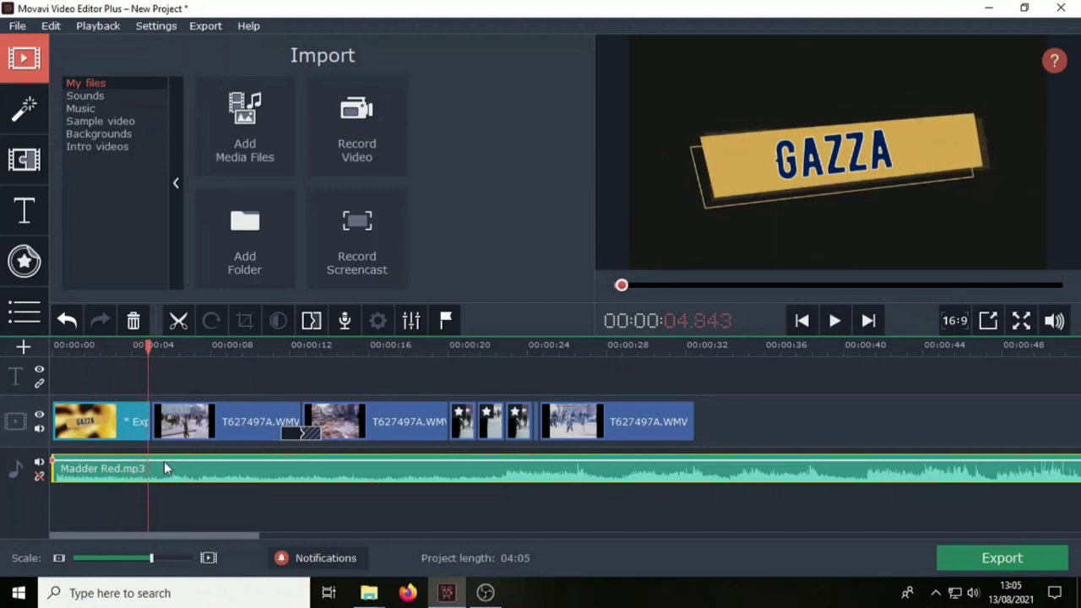
key("Right")
key("Right")
key("Right")
key("Right")
key("Right")
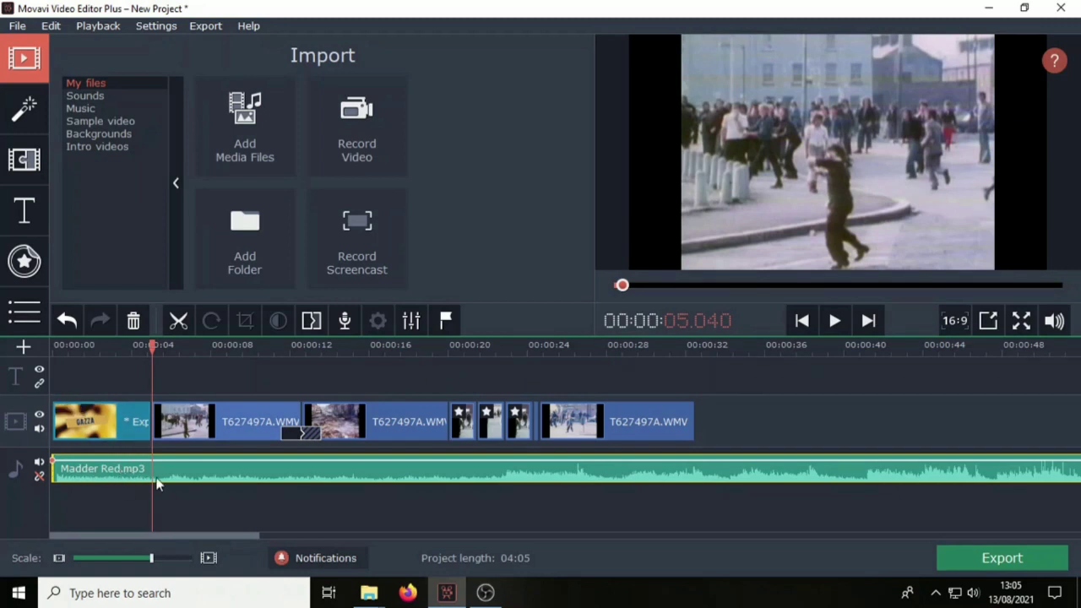
left_click(178, 320)
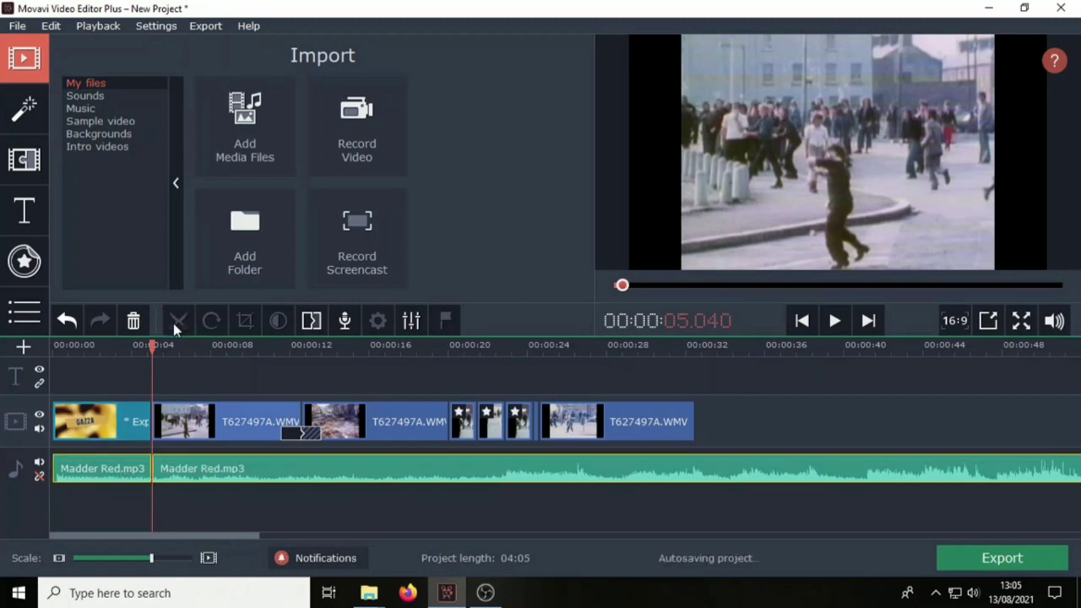
left_click(206, 471)
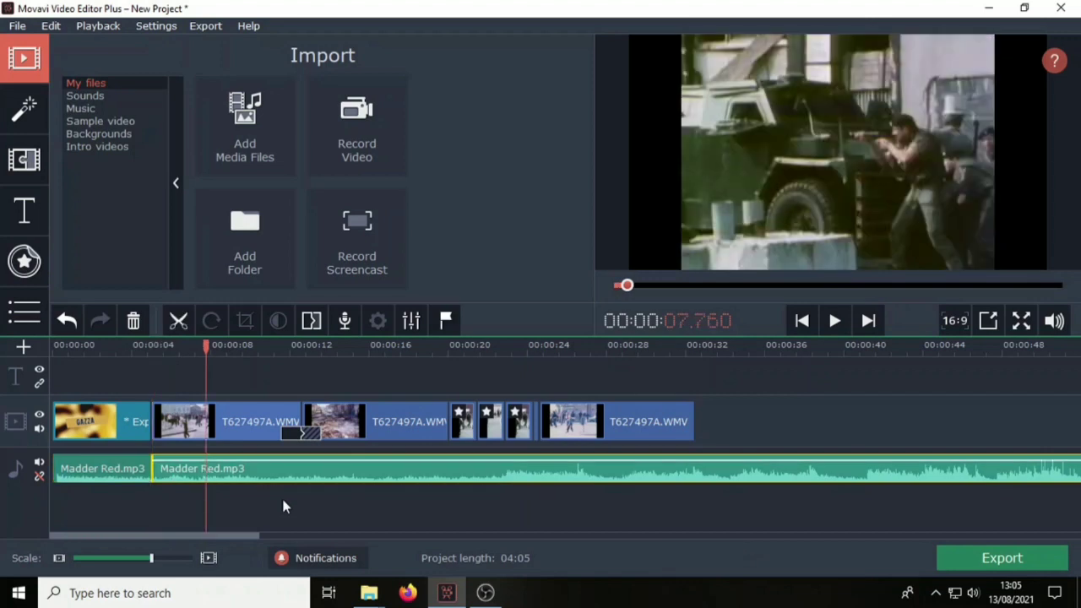
key("Delete")
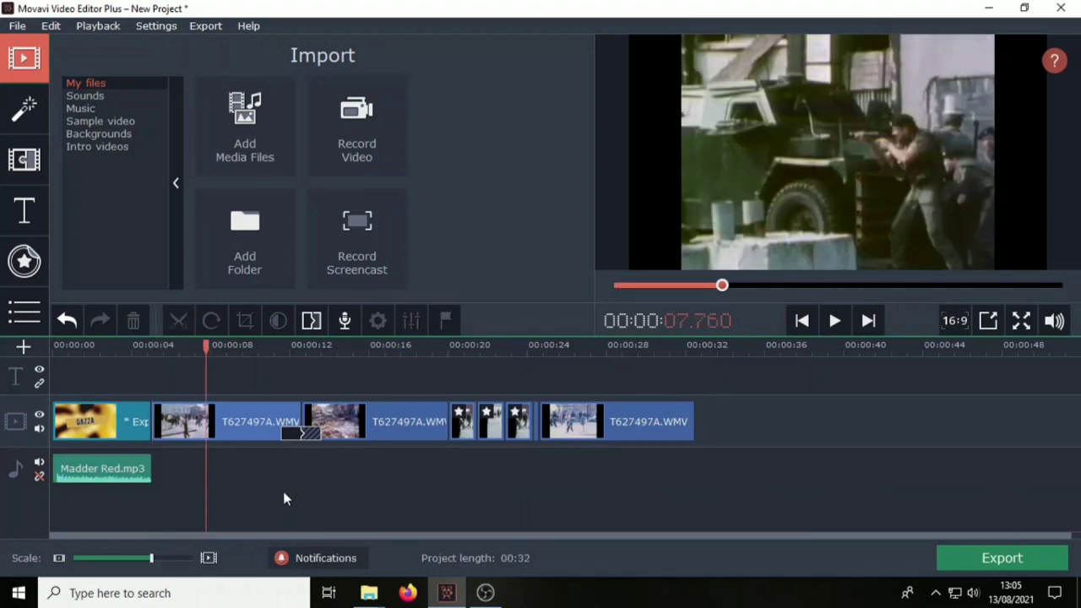
Step: Fade out Madder Red.mp3 by adding volume points at about 00:00:03.760 and 00:00:04.760 and lowering the second one
left_click(201, 345)
left_click_drag(201, 345, 53, 346)
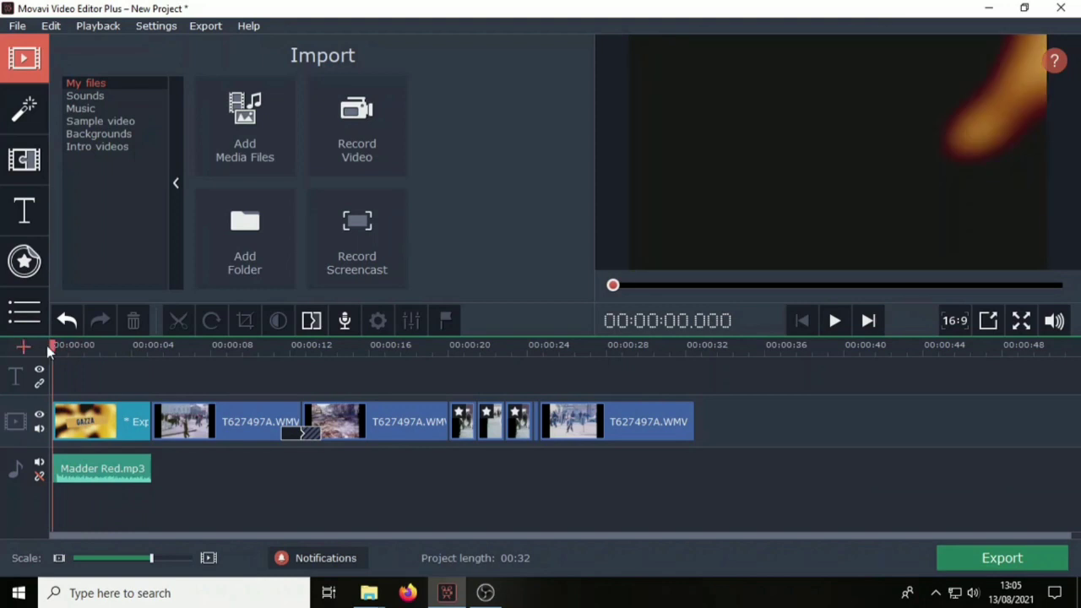
left_click(125, 470)
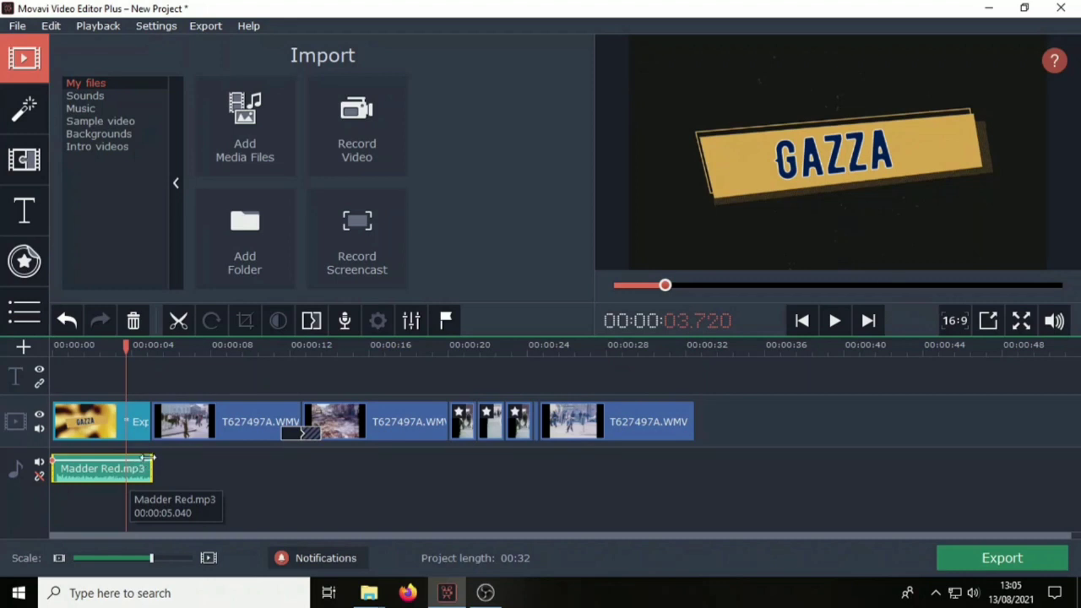
left_click(127, 345)
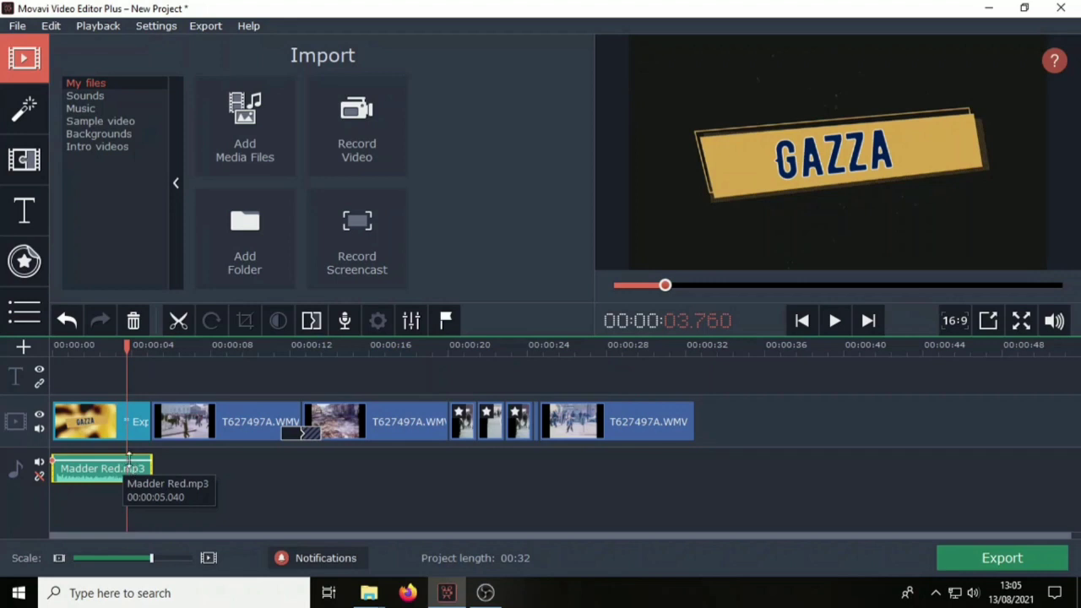
right_click(129, 467)
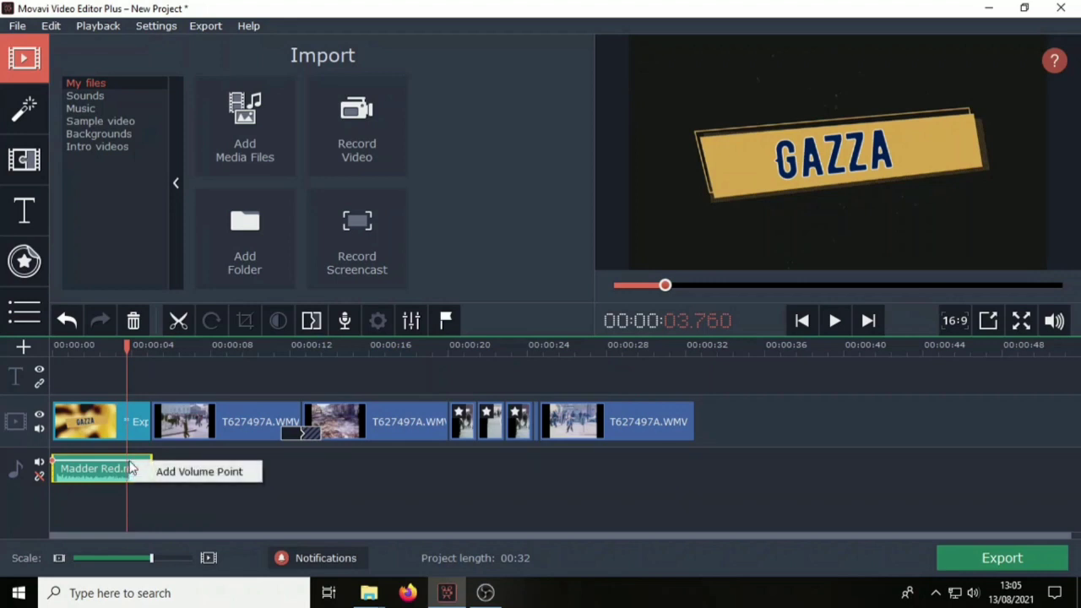
left_click(200, 475)
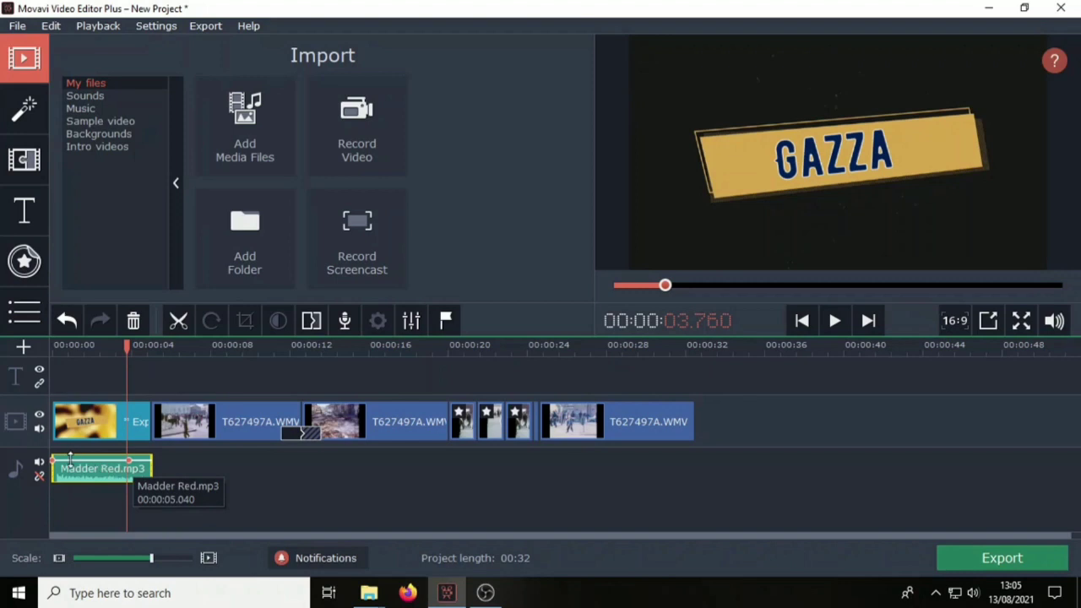
right_click(149, 459)
left_click(191, 468)
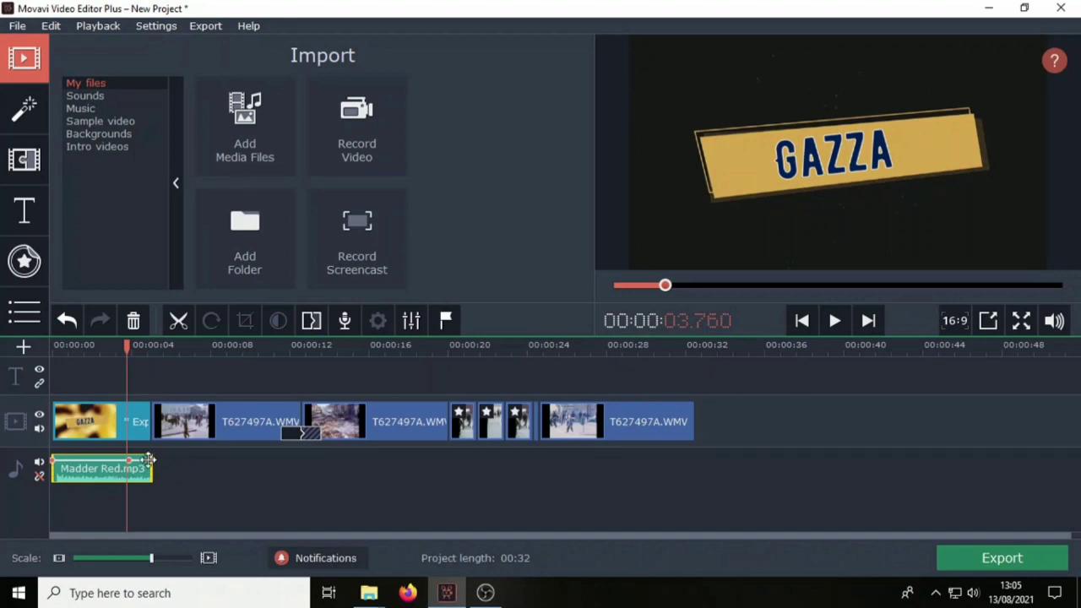
left_click_drag(148, 458, 145, 475)
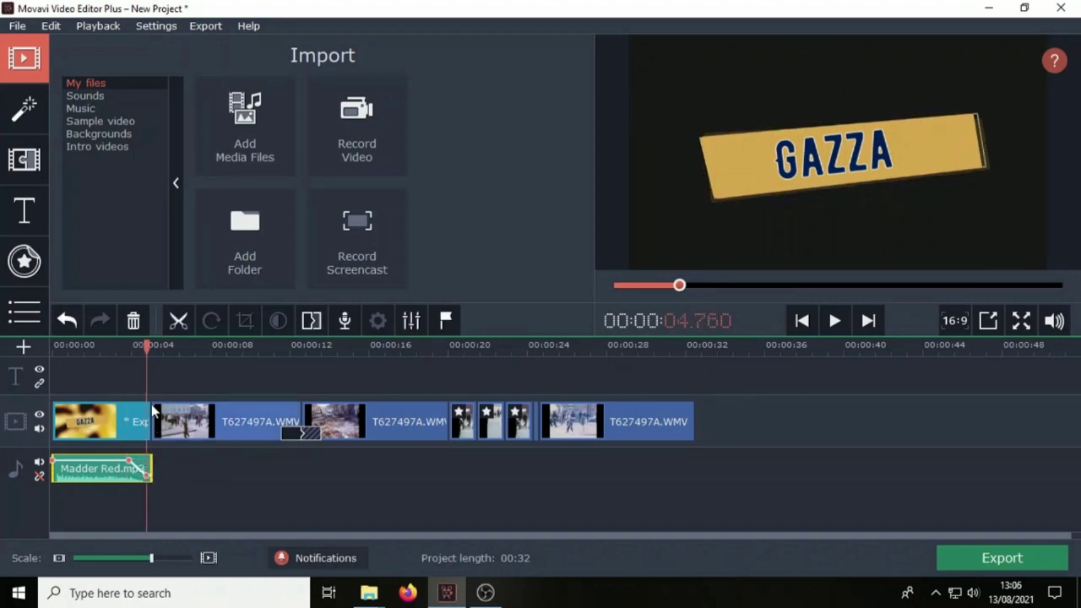
Step: Play back the Madder Red.mp3 fade-out starting from 00:00:01.960
left_click(107, 345)
left_click(91, 345)
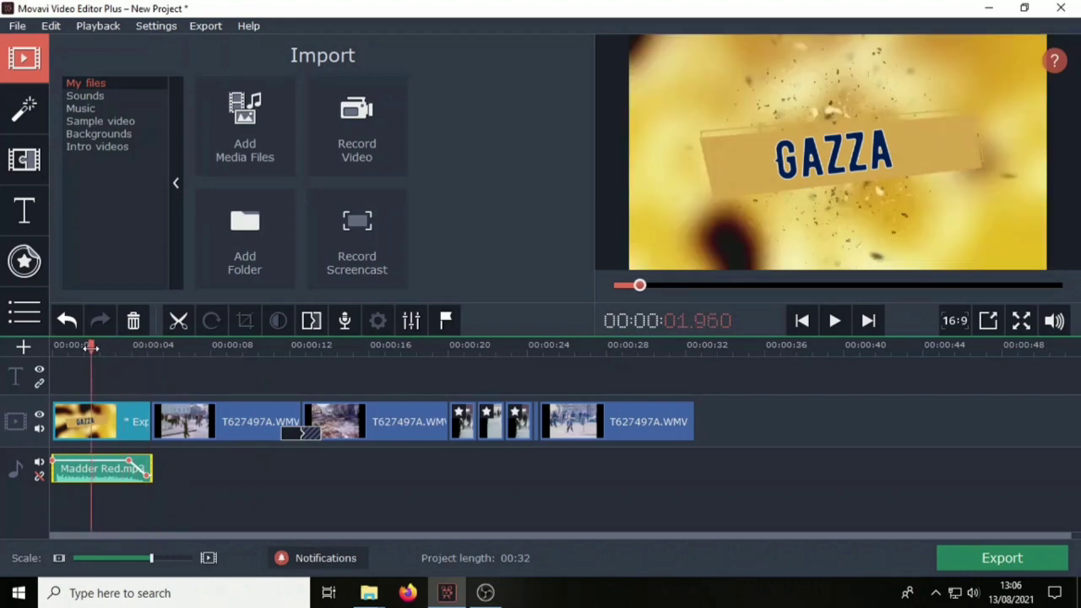
left_click(836, 320)
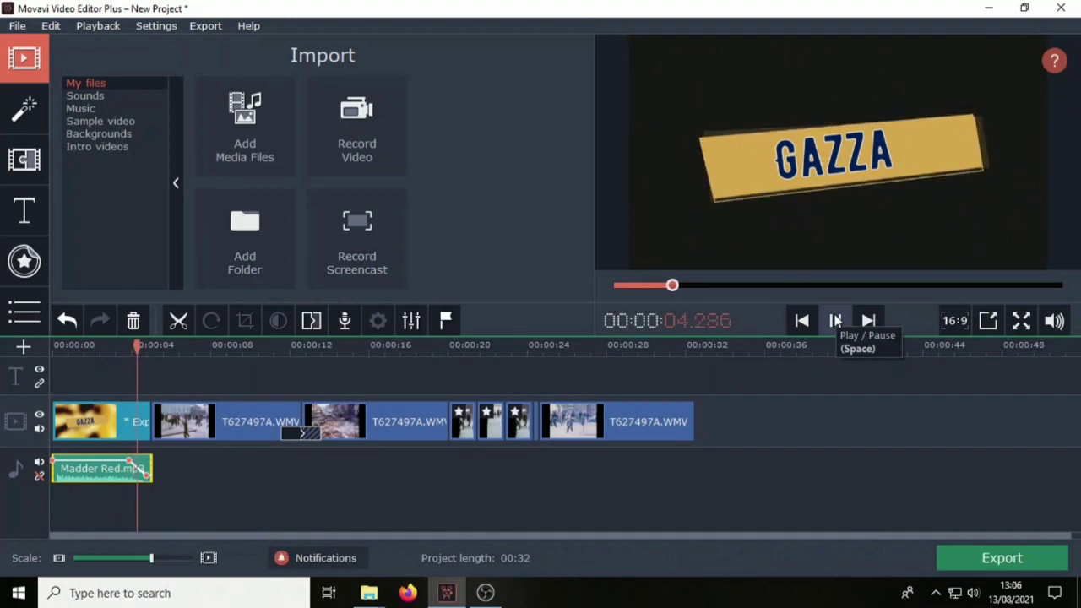
left_click(835, 320)
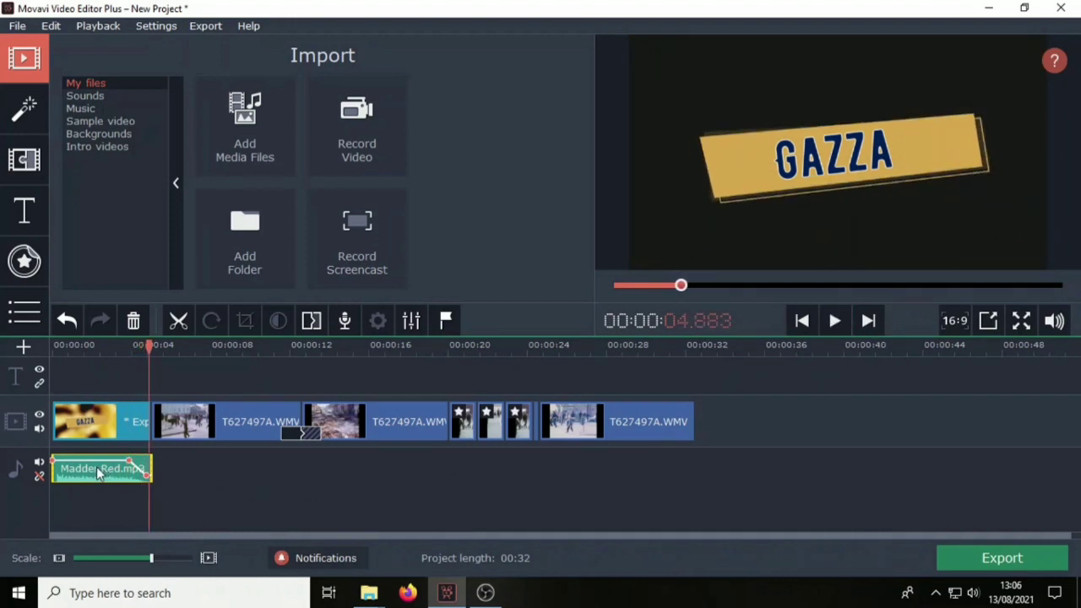
Step: Import the we_will_not_go_down music file from the Data X folder onto the audio track directly after Madder Red.mp3
left_click(245, 127)
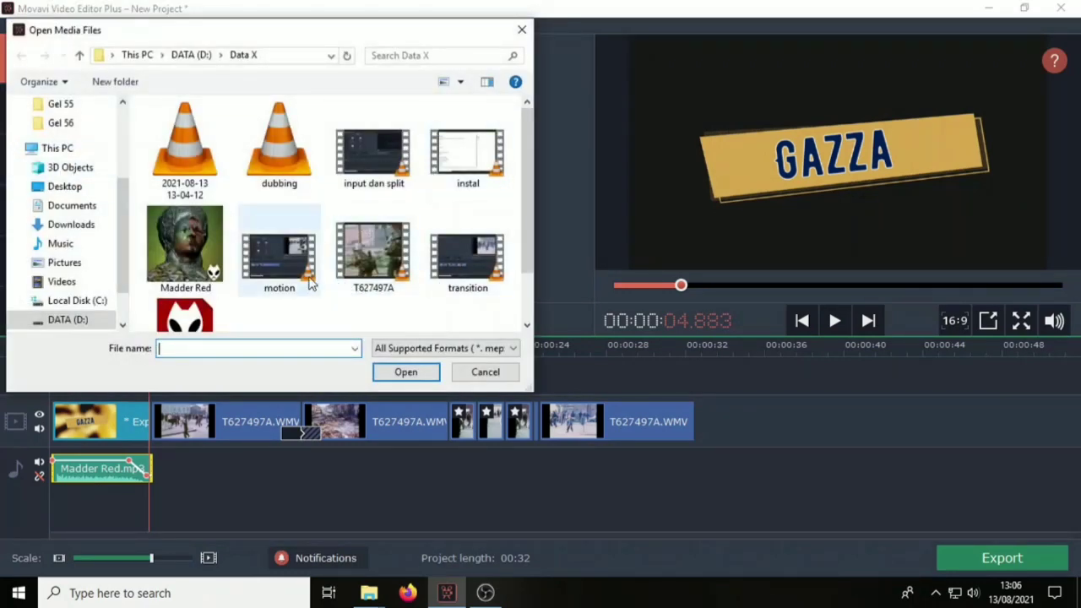
scroll(281, 313, "down", 1)
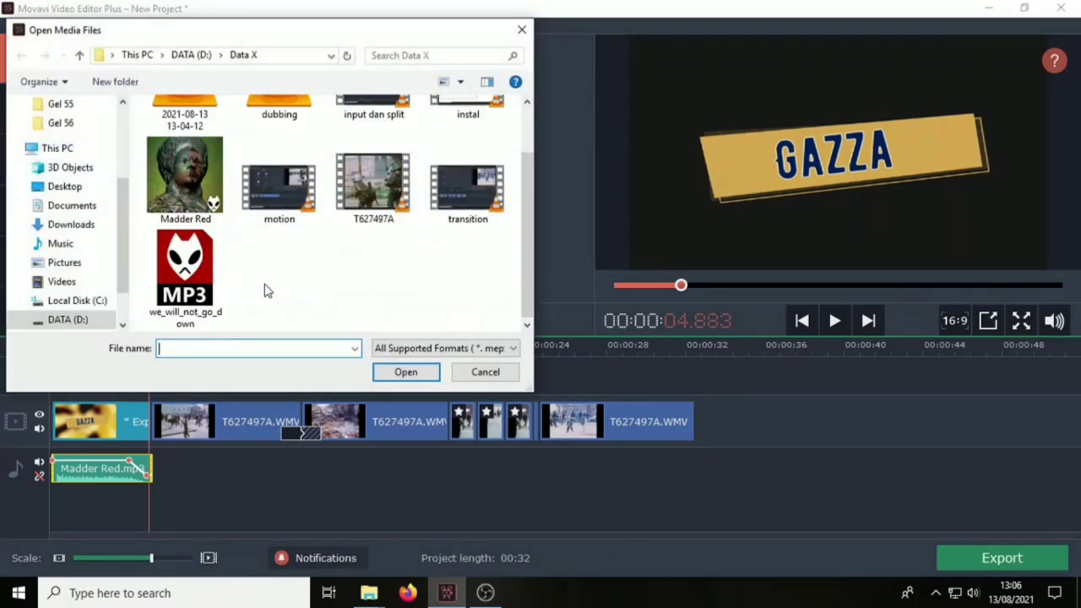
double_click(196, 277)
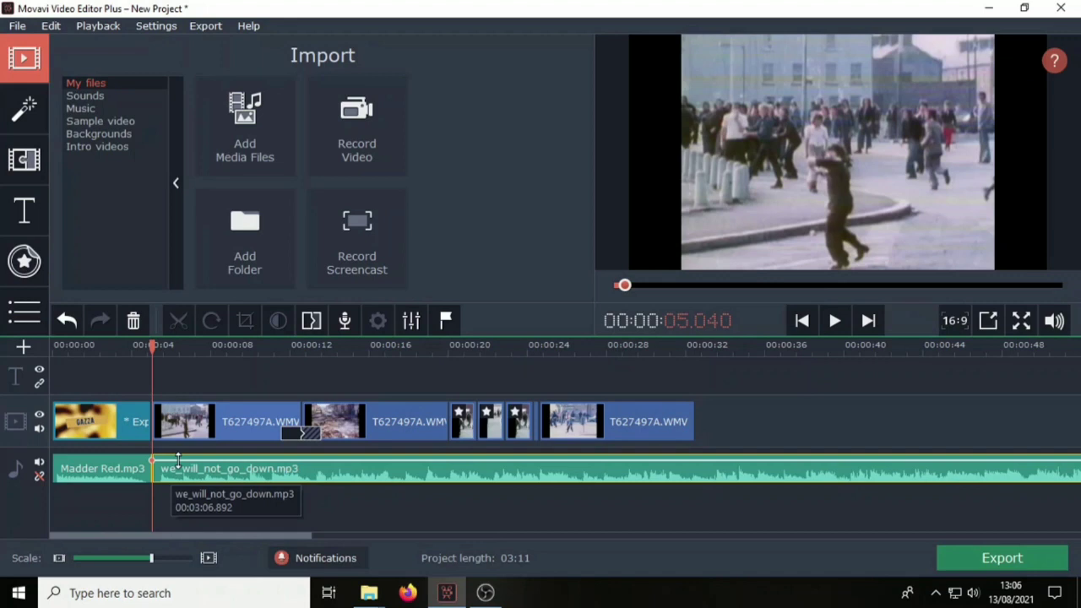
Step: Fade in we_will_not_go_down.mp3 by adding a volume point at about 00:00:06 and lowering the volume point at its start
right_click(178, 462)
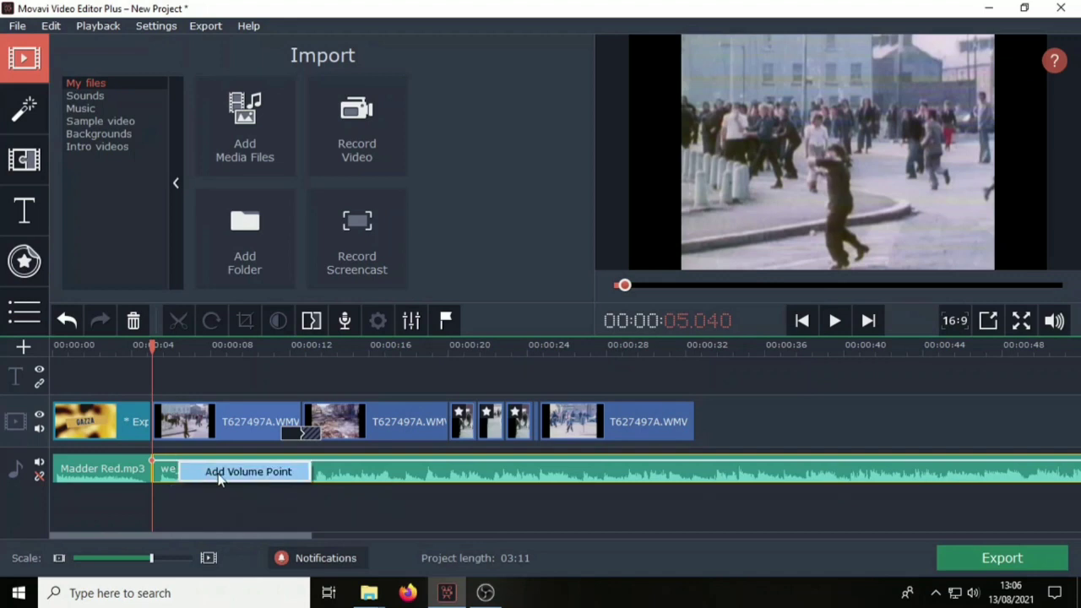
left_click(218, 475)
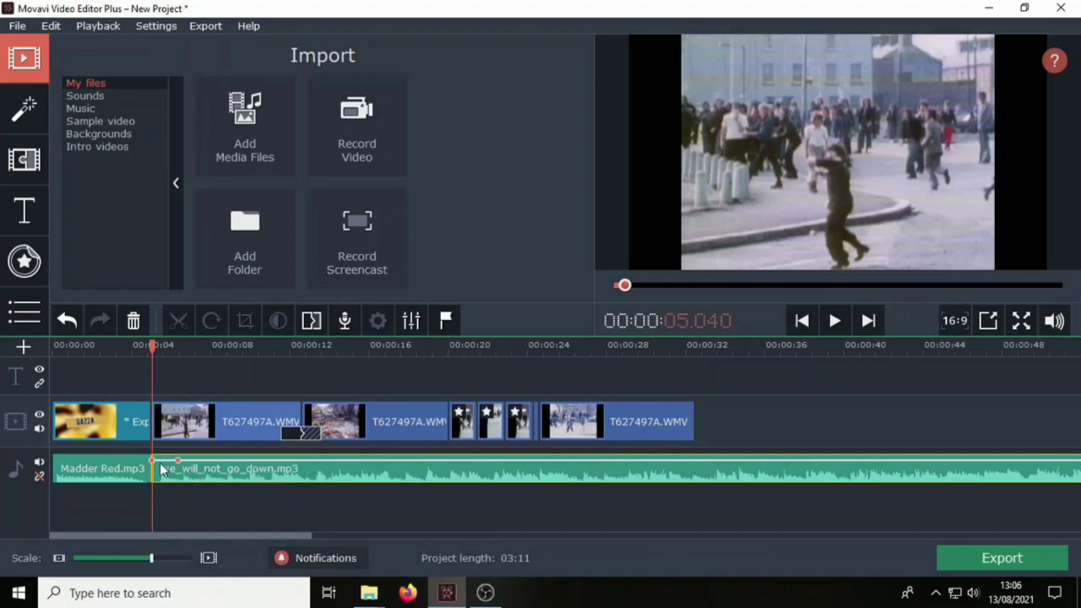
left_click_drag(152, 461, 152, 477)
Step: Play back the change from Madder Red.mp3 to we_will_not_go_down.mp3 starting from 00:00:03.000
left_click(112, 470)
left_click(166, 473)
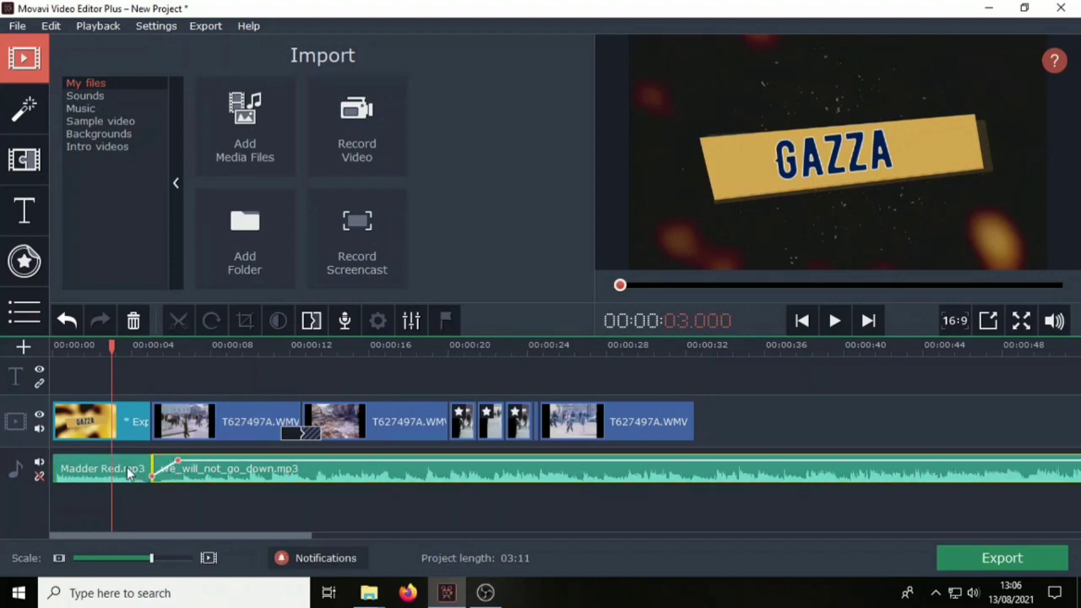
left_click(834, 321)
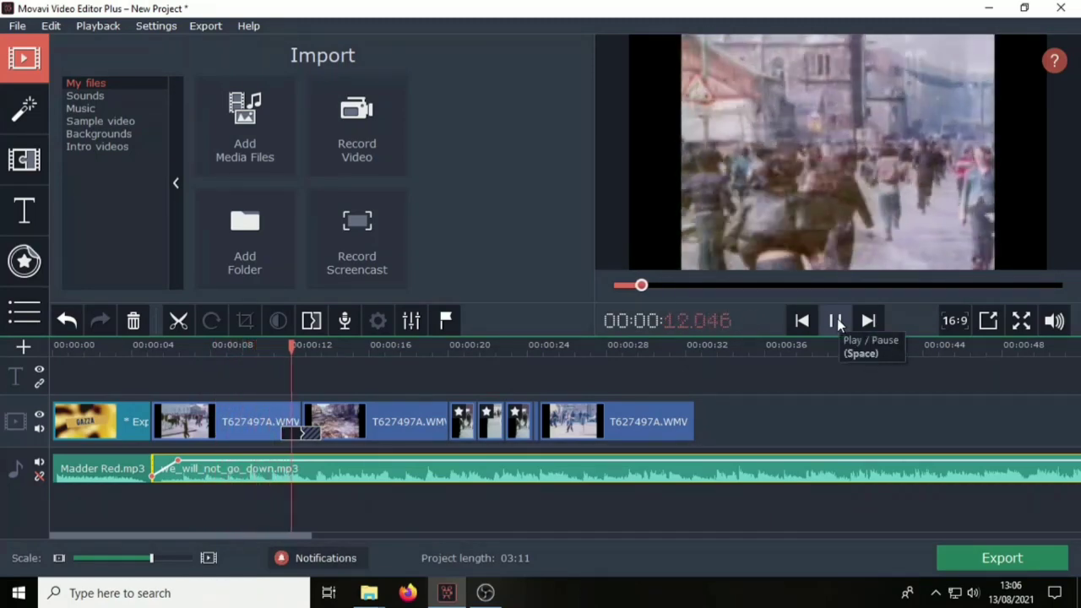
left_click(836, 321)
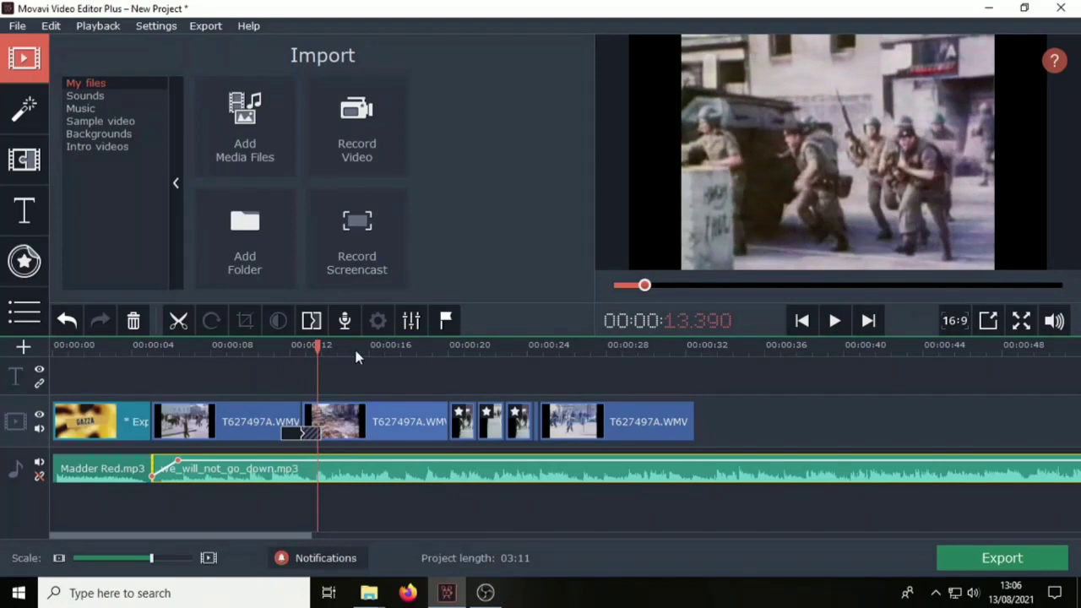
Step: Split we_will_not_go_down.mp3 at 00:00:32.720, just past the end of the last video clip, and delete only the part after the split
left_click_drag(321, 351, 699, 346)
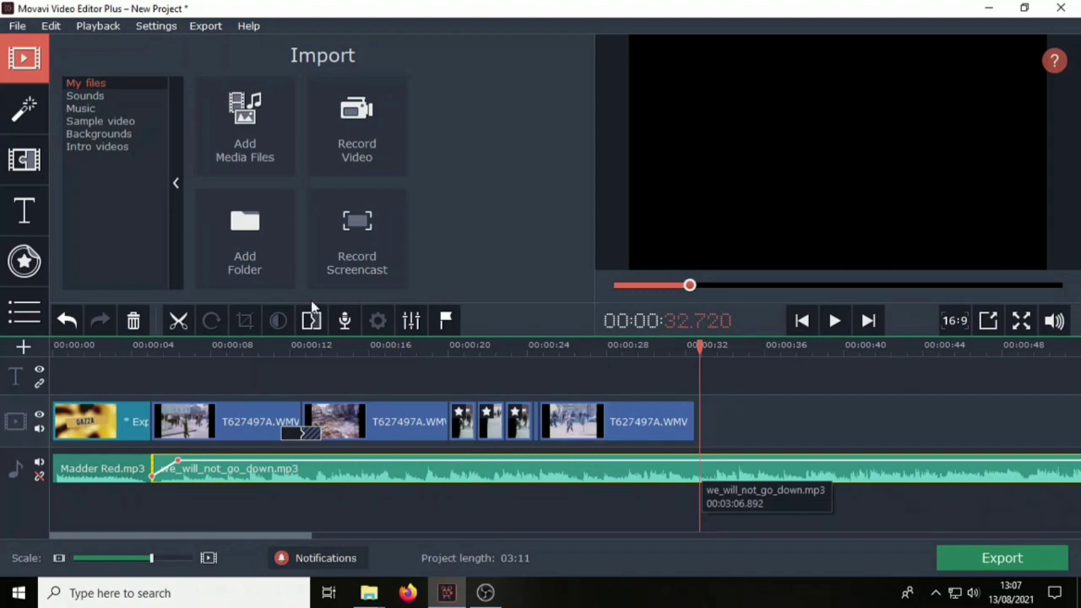
left_click(179, 321)
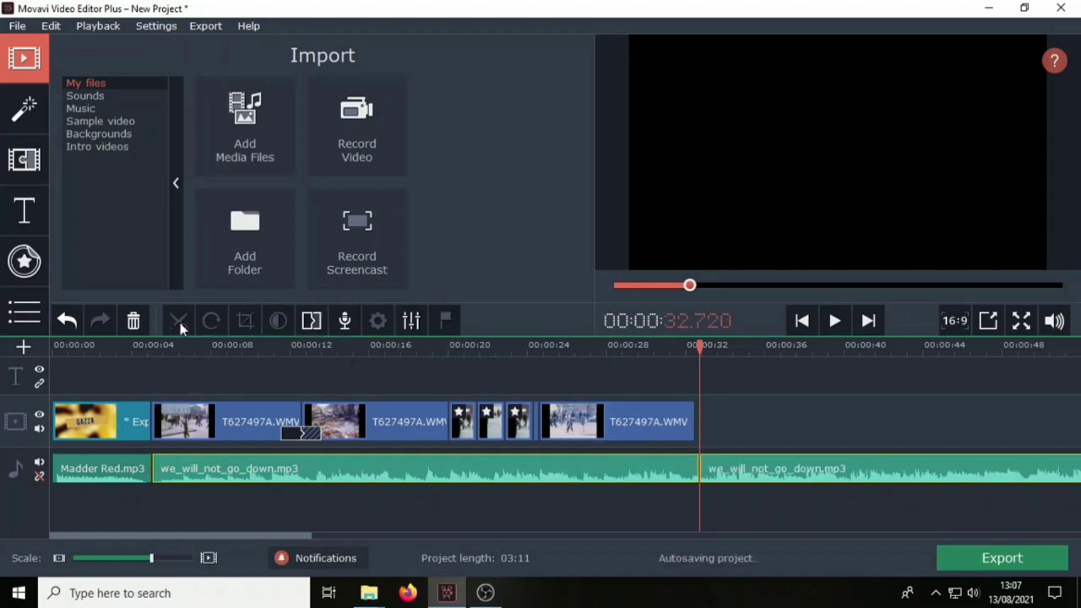
left_click(762, 478)
key("Delete")
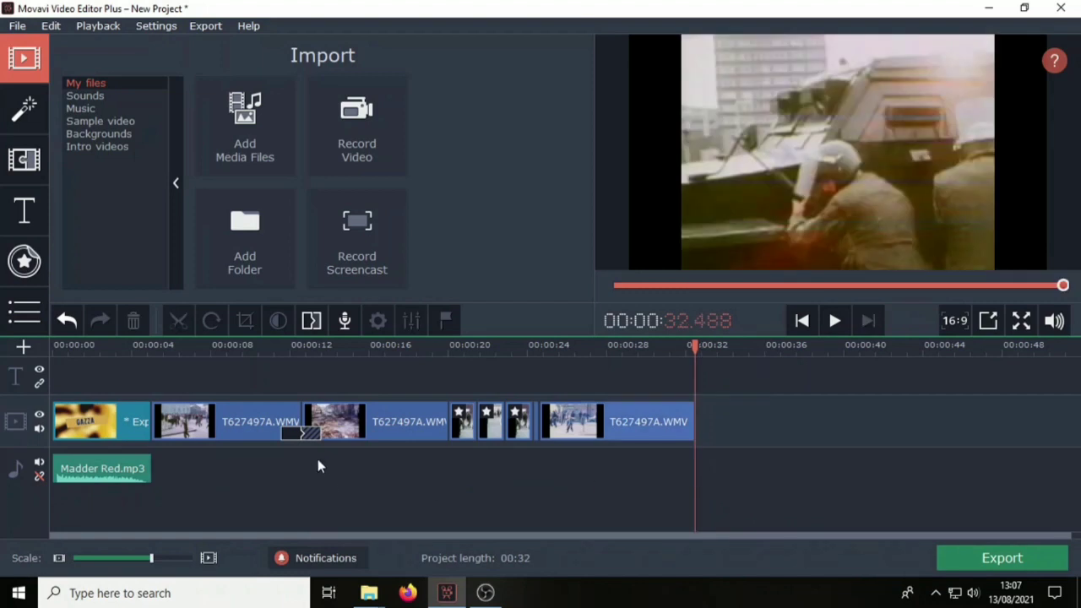
key("ctrl+z")
left_click(755, 473)
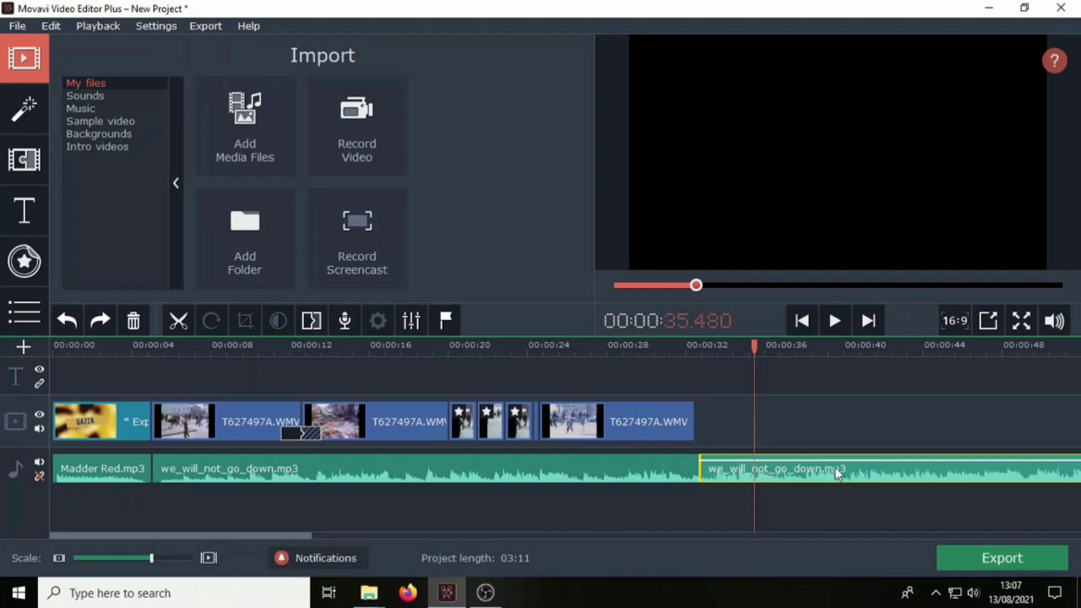
key("Delete")
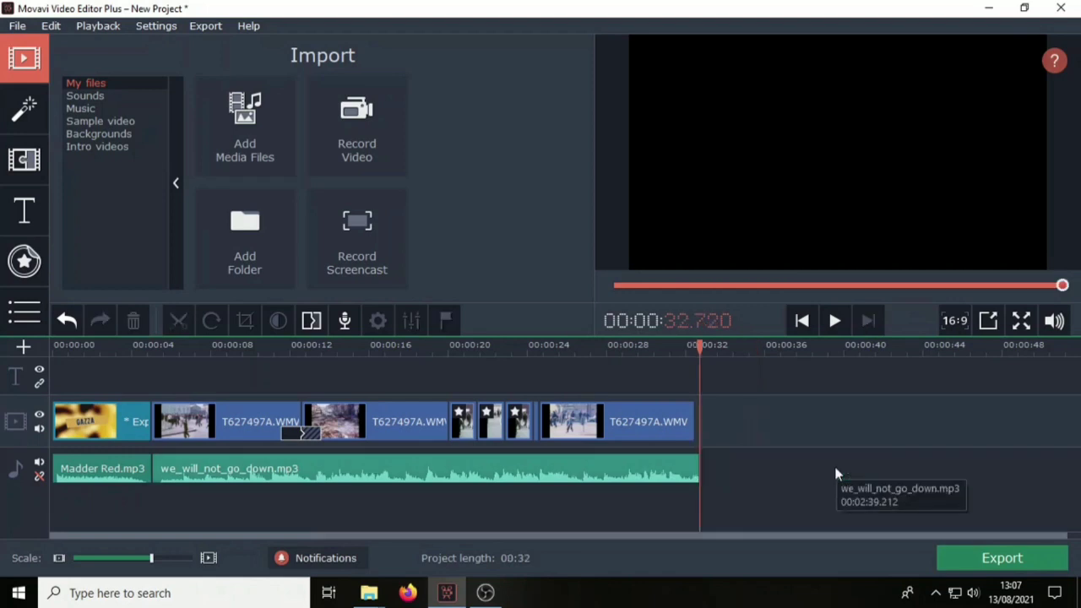
Step: Fade out we_will_not_go_down.mp3 by adding volume points at about 00:00:31.5 and at the clip's end, and lowering the last one
left_click(673, 474)
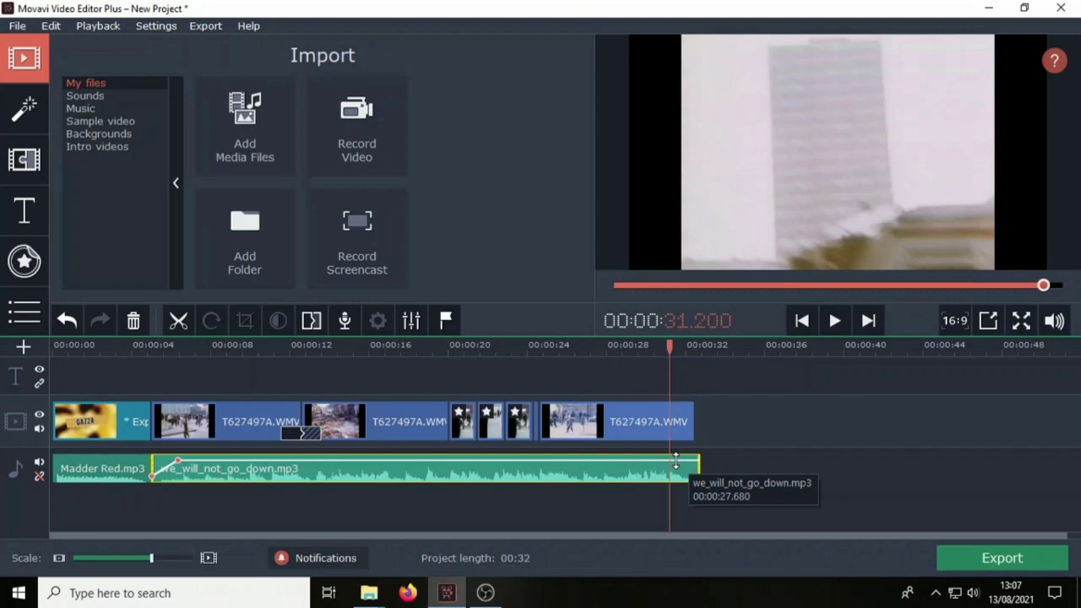
right_click(676, 465)
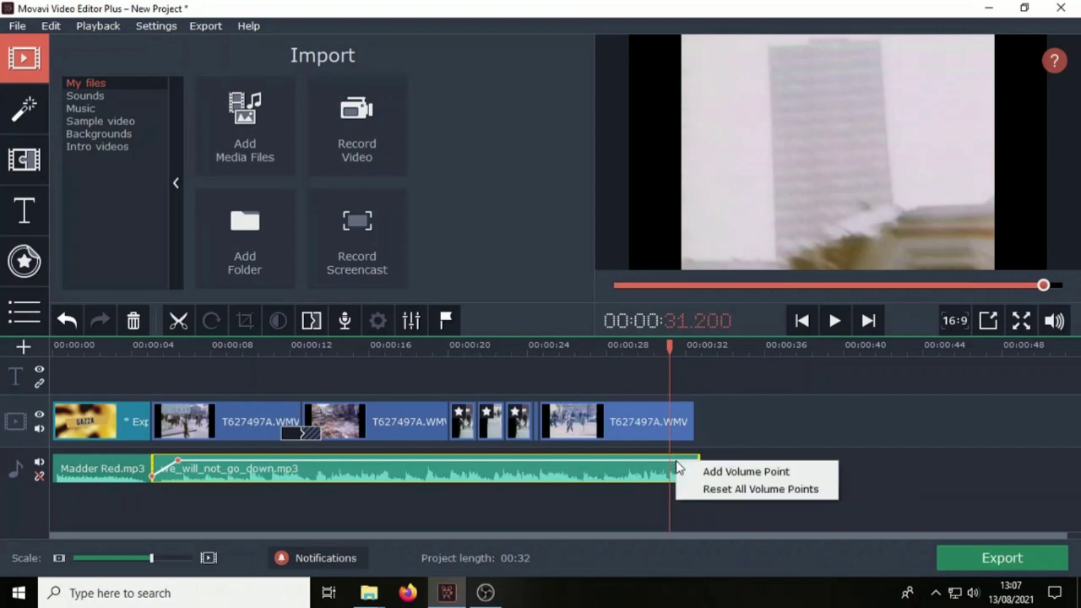
left_click(717, 473)
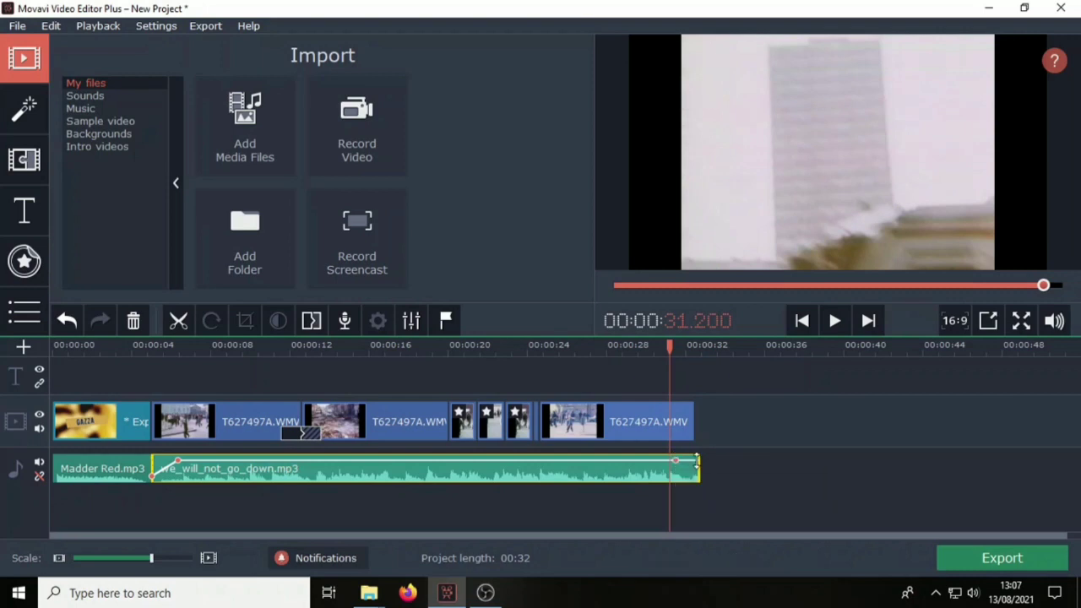
right_click(696, 461)
left_click(731, 471)
mouse_move(700, 460)
left_mouse_down()
mouse_move(700, 487)
mouse_move(700, 463)
mouse_move(706, 477)
left_mouse_up()
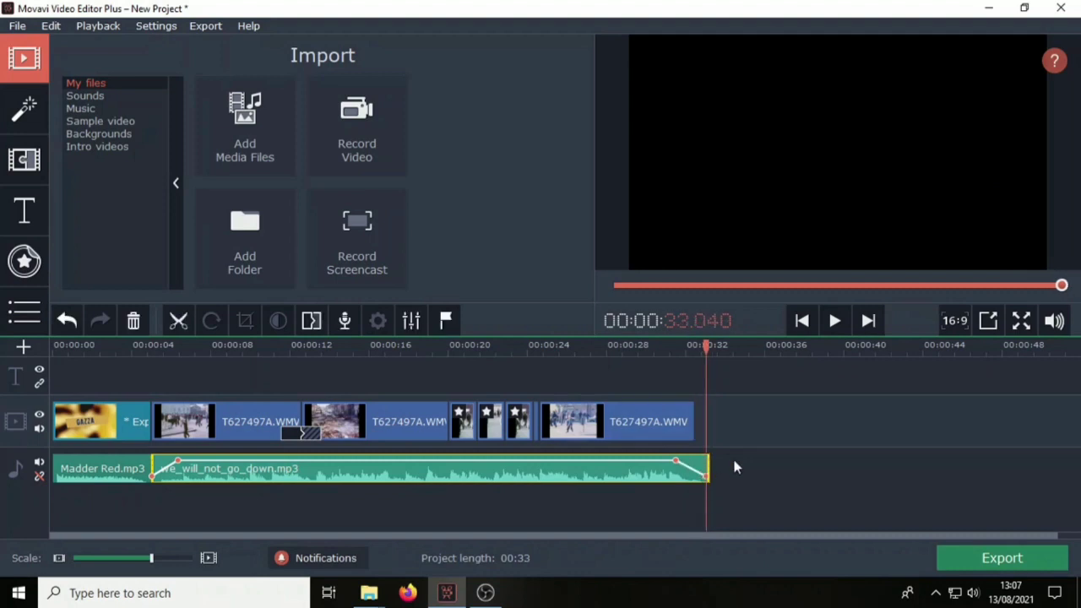
Step: Play back the fade-out of we_will_not_go_down.mp3 starting from 00:00:29.960
left_click_drag(705, 346, 645, 346)
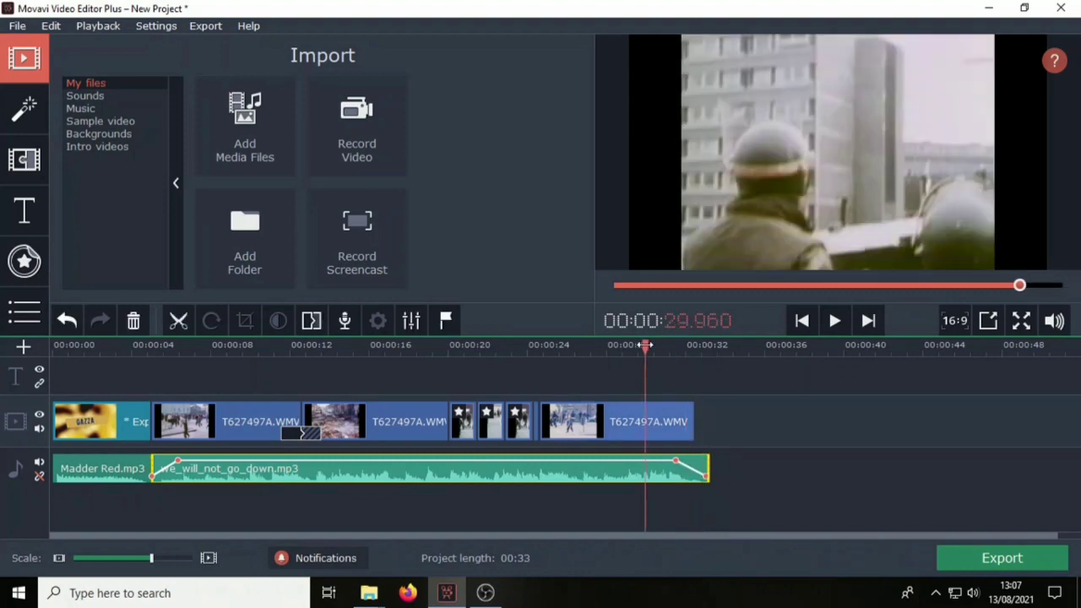
left_click(834, 322)
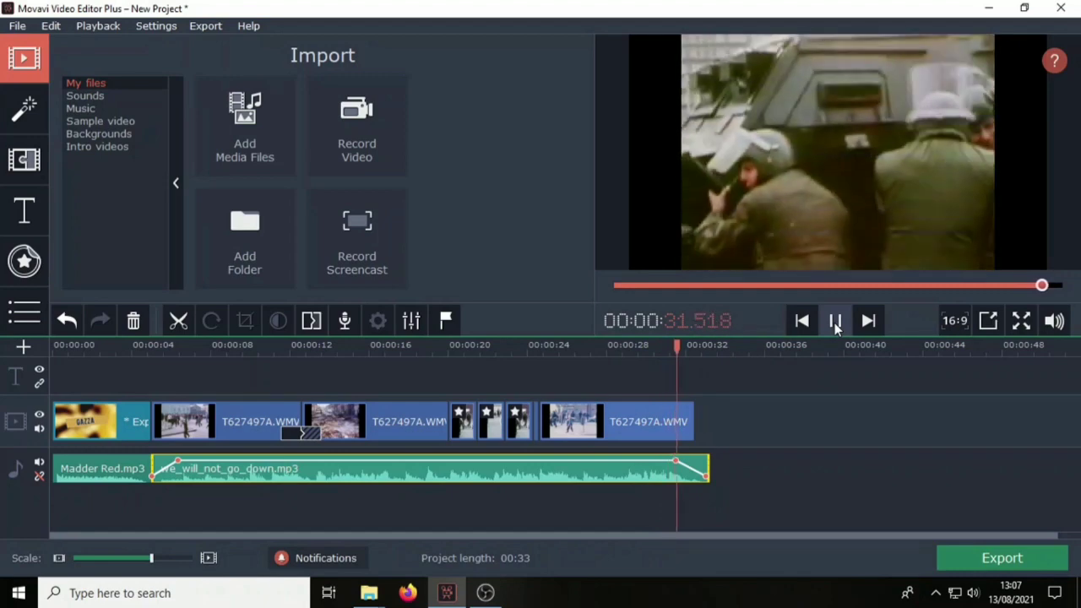
left_click(834, 322)
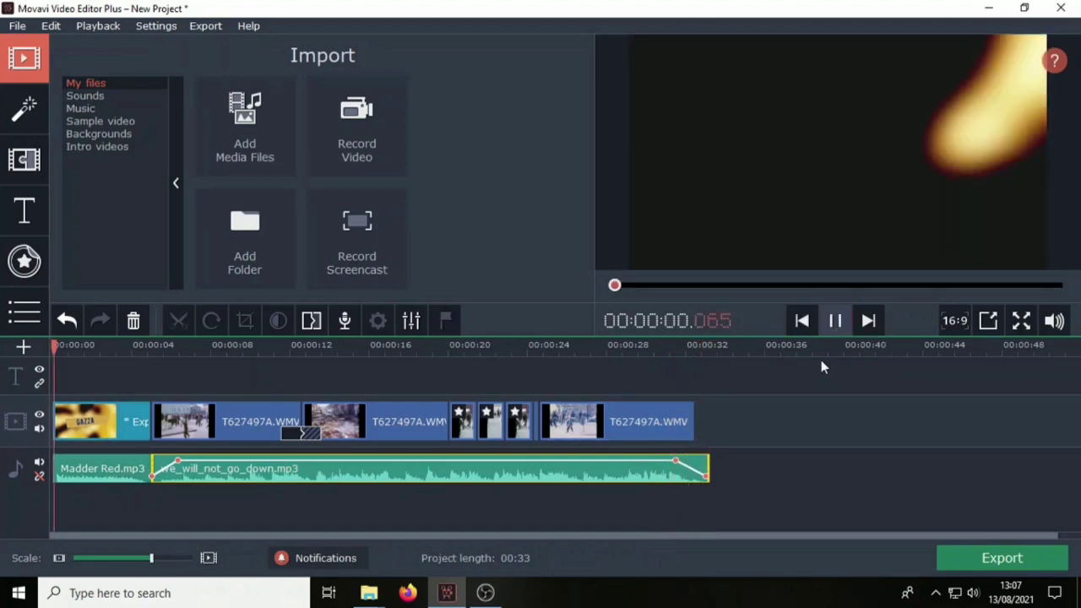
left_click(836, 321)
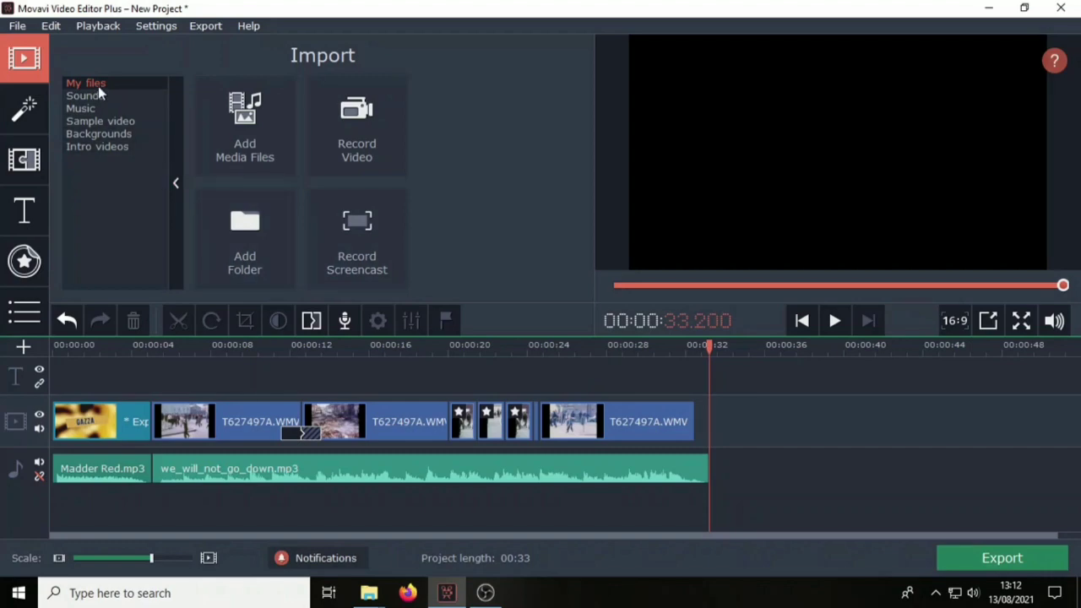
Step: Import the dubbing audio file and place it on a second audio row beneath the music, starting at 00:00:05.000
left_click(244, 122)
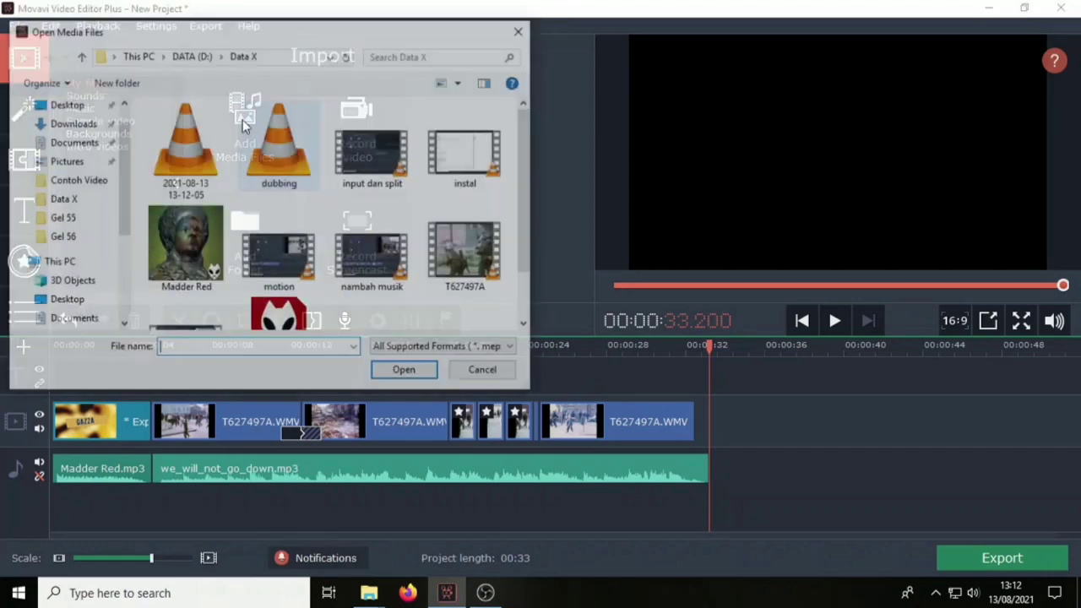
left_click(283, 157)
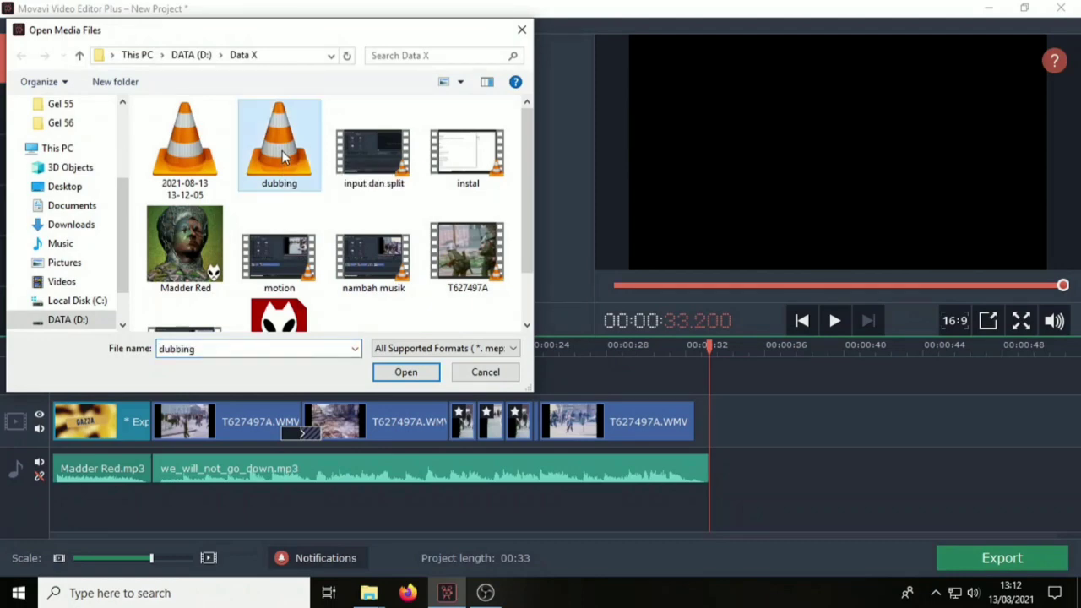
double_click(284, 157)
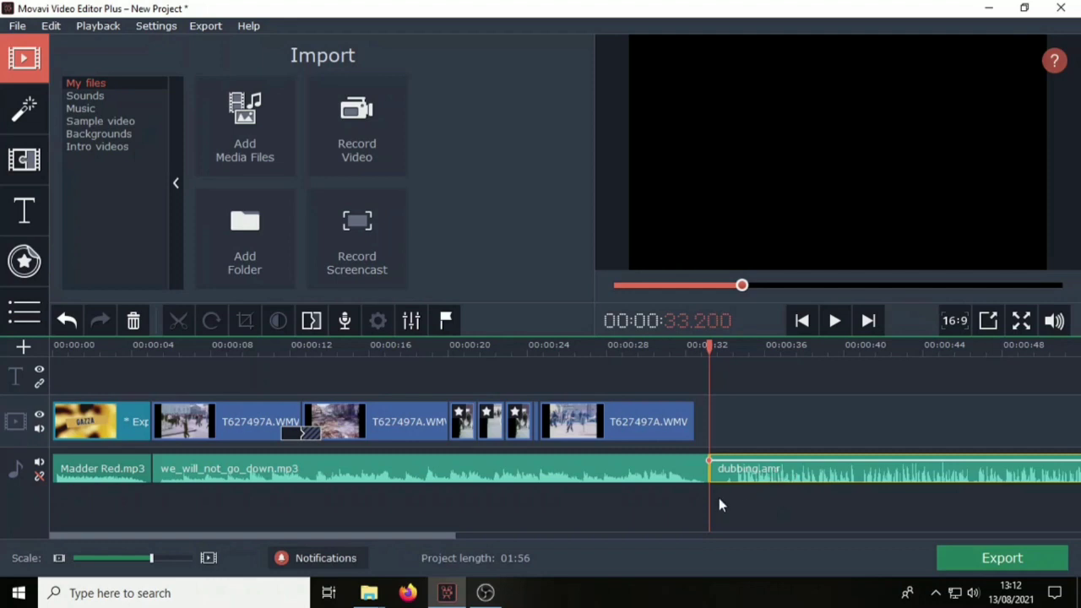
left_click_drag(804, 473, 240, 500)
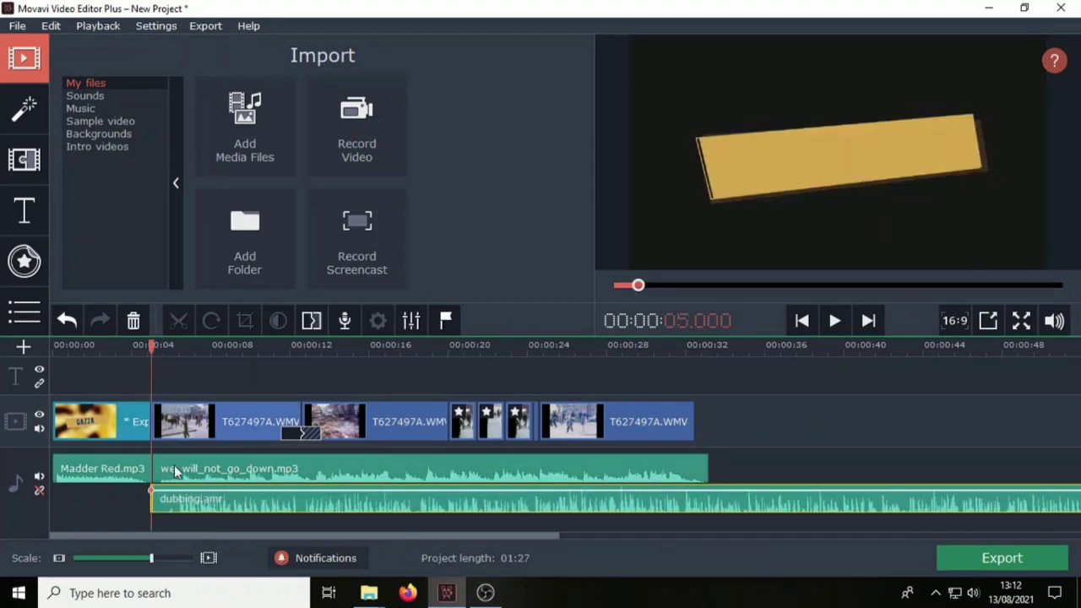
Step: Play back the project from the start to about 00:00:16 to hear the music and dubbing together, raising the speaker volume to 81
left_click_drag(152, 347, 20, 369)
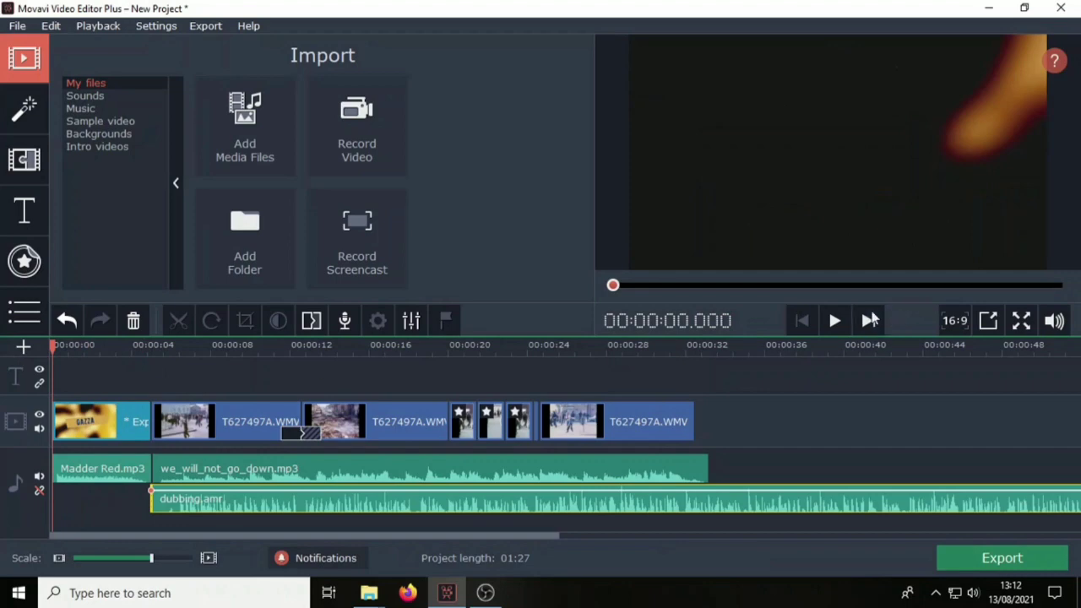
left_click(833, 323)
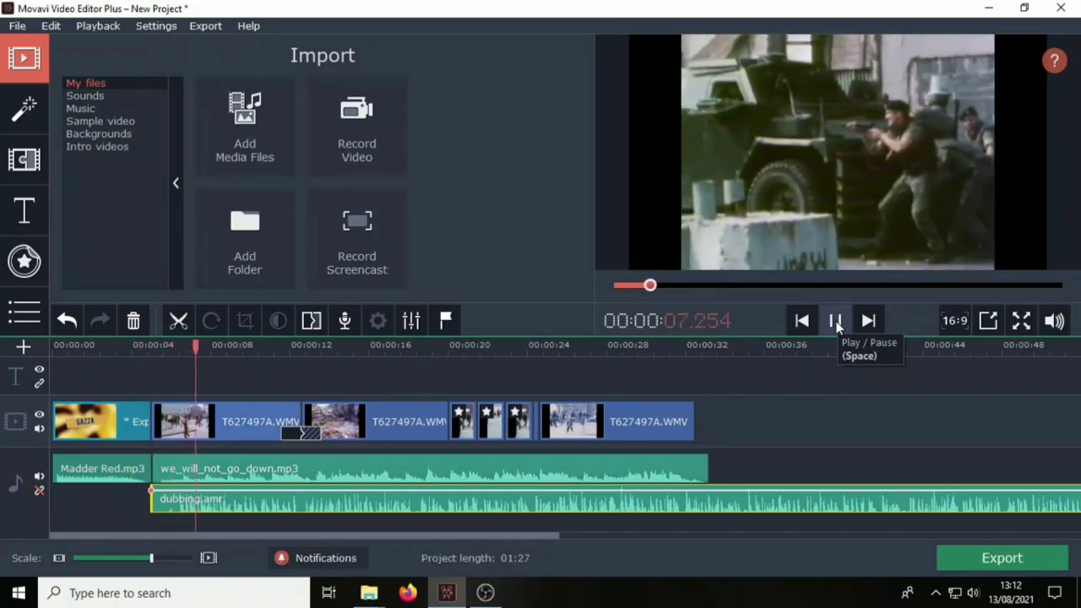
left_click(973, 592)
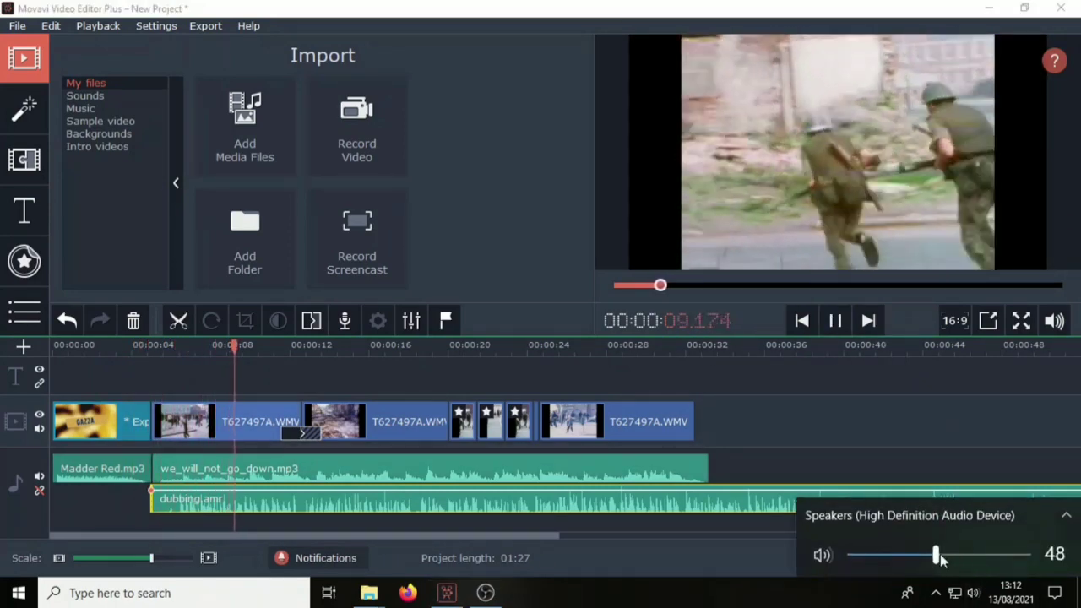
scroll(968, 560, "up", 5)
left_click_drag(966, 555, 995, 555)
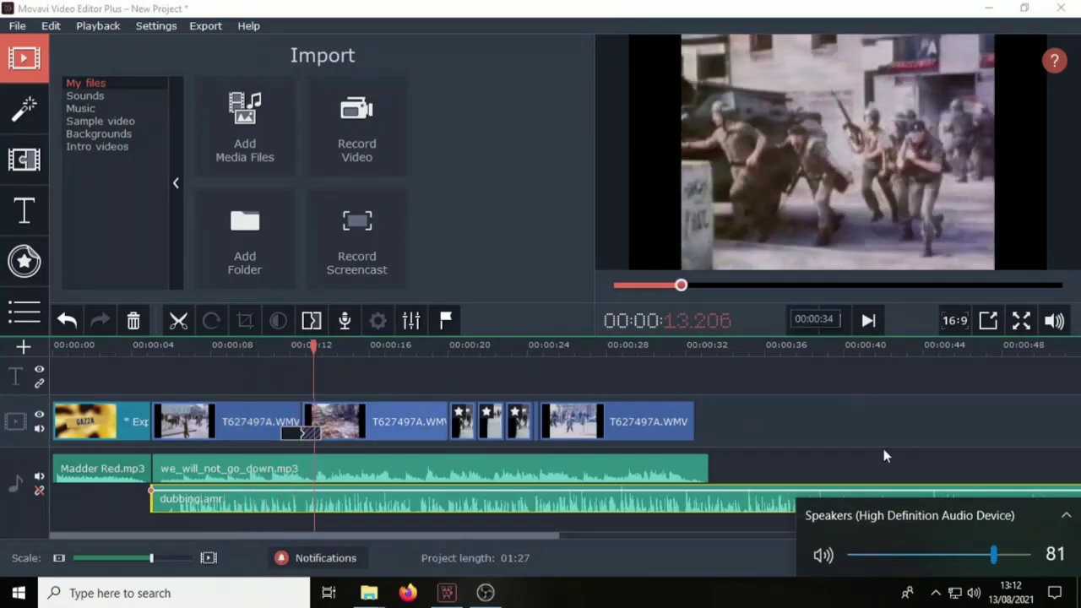
left_click(622, 442)
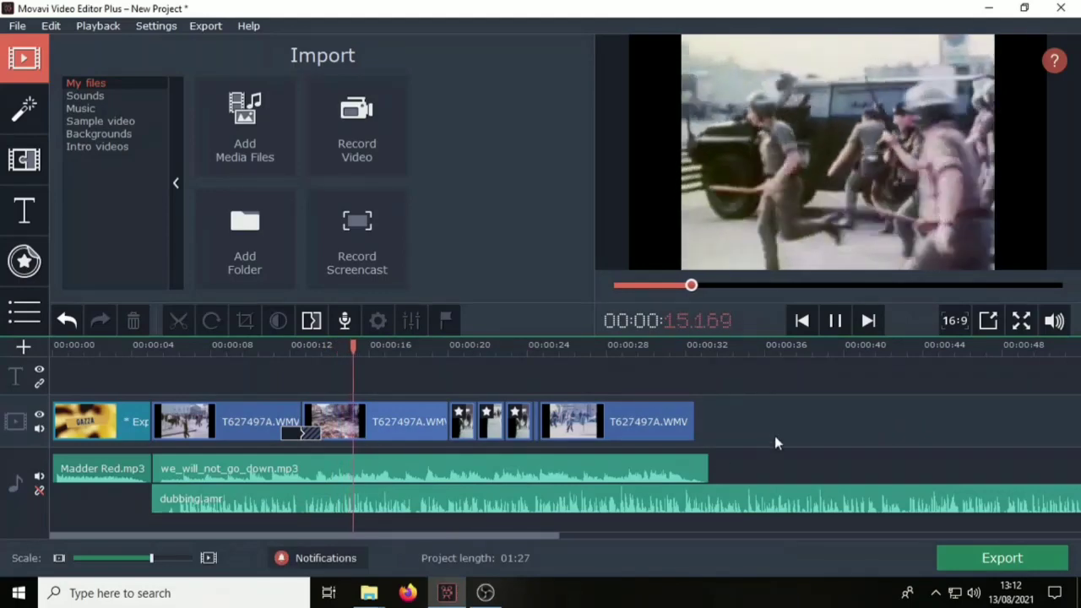
left_click(834, 322)
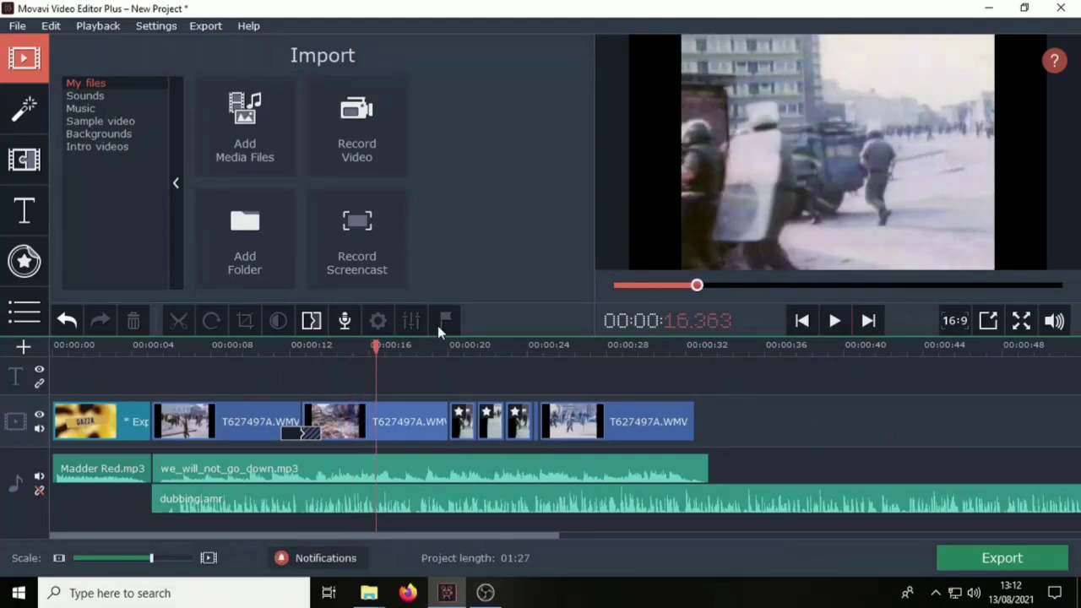
Step: Split dubbing.amr at 00:00:32.480, the end of the last video clip, and delete the part after the split
left_click_drag(369, 359, 164, 367)
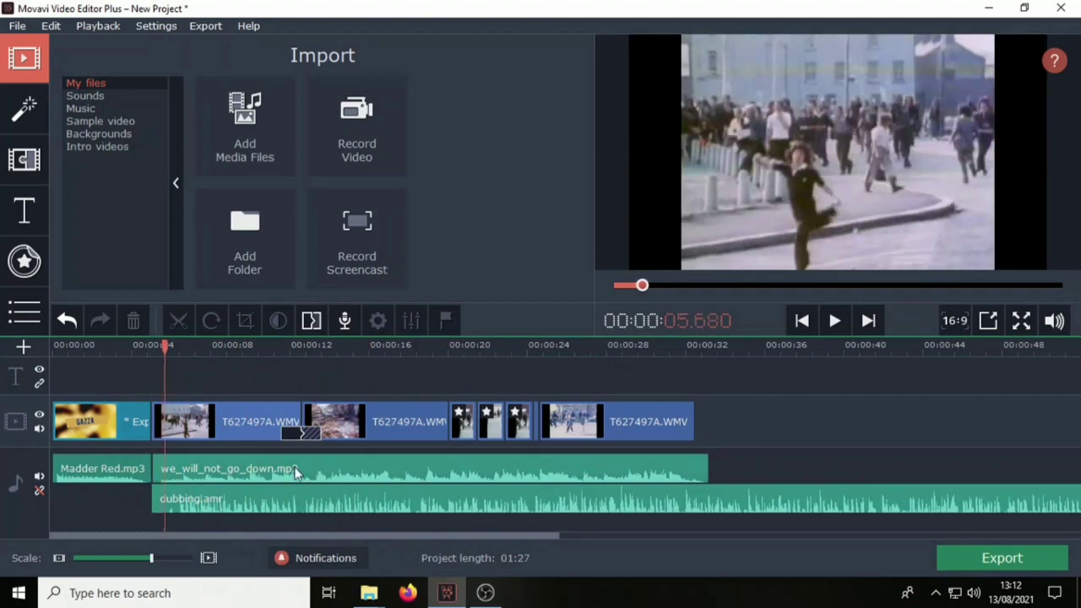
left_click(295, 471)
left_click(334, 505)
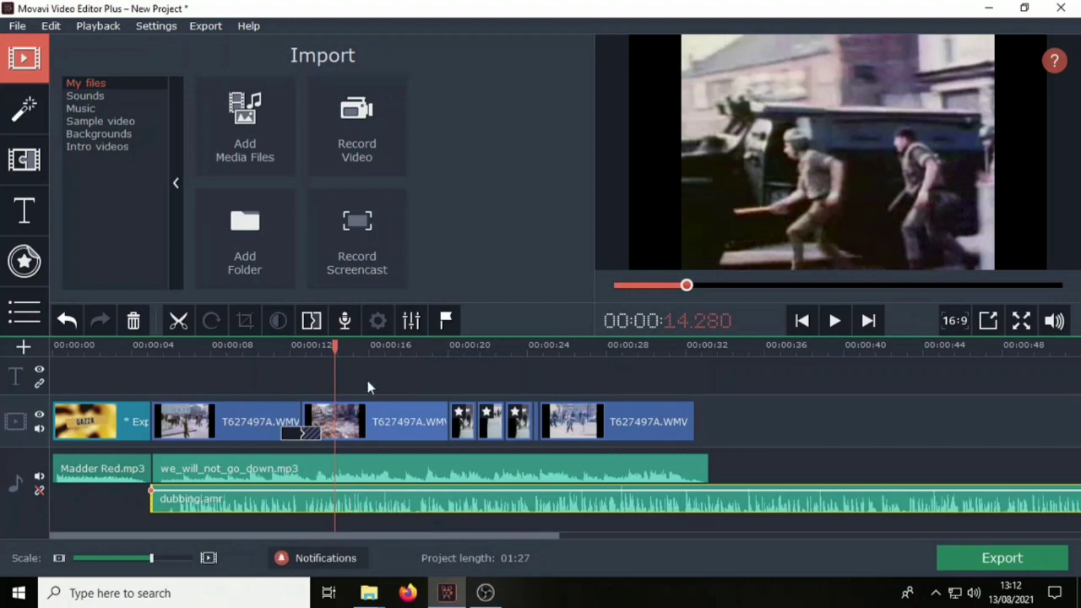
left_click_drag(336, 346, 694, 375)
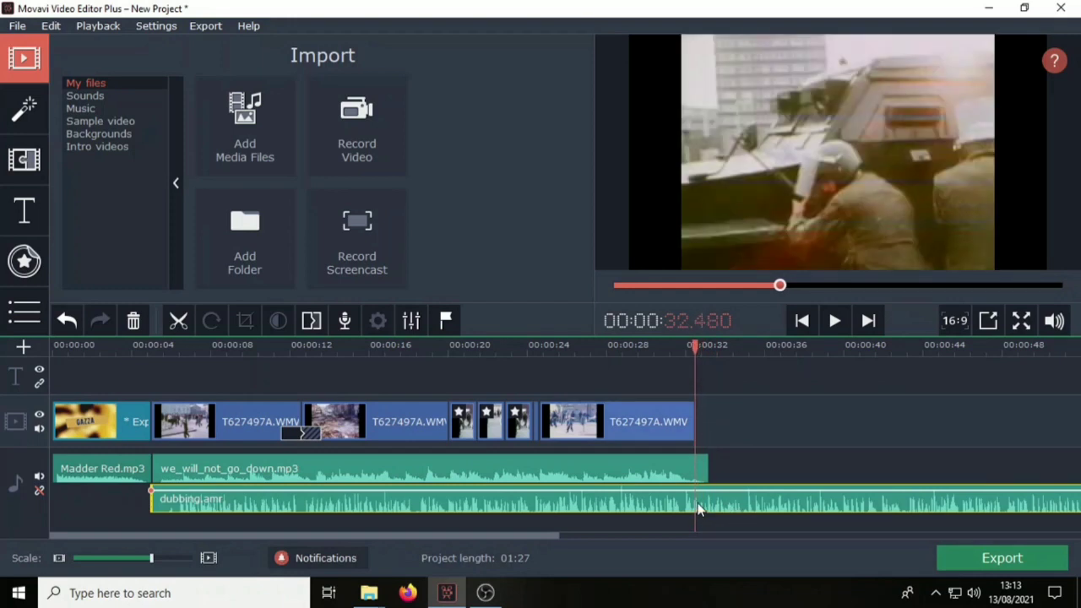
left_click(176, 318)
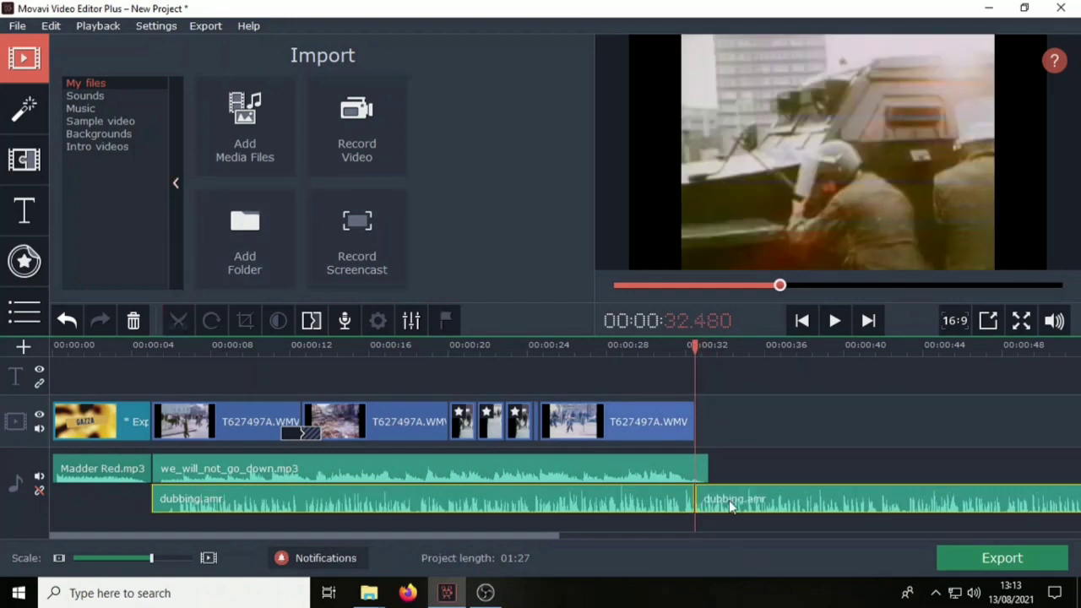
left_click(809, 504)
key("Delete")
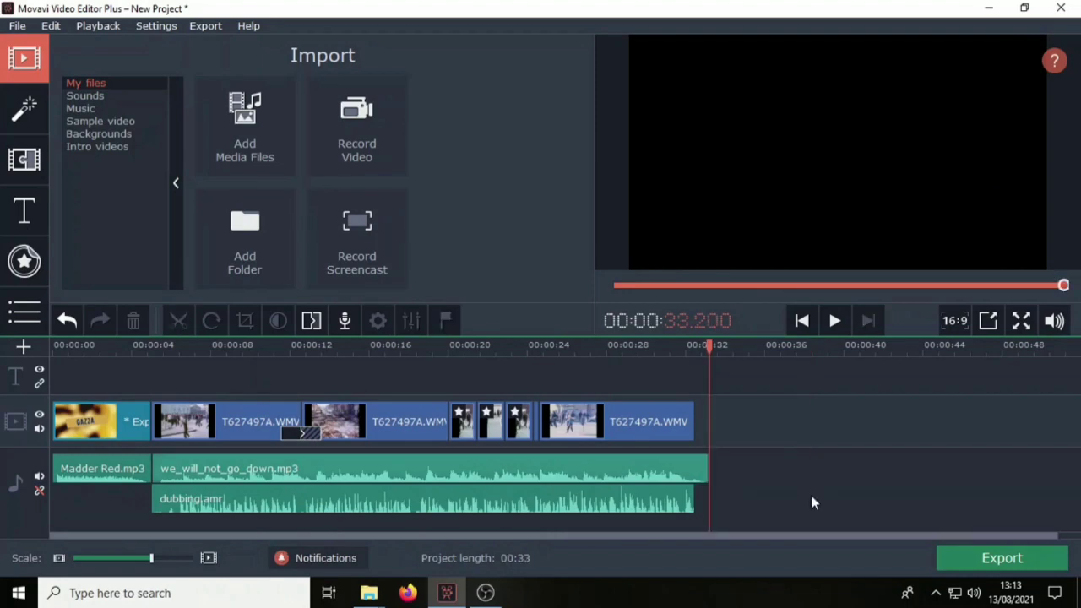
Step: Lower the volume of we_will_not_go_down.mp3 to a bit over 40% and raise the volume of dubbing.amr to 150%
left_click_drag(710, 344, 162, 344)
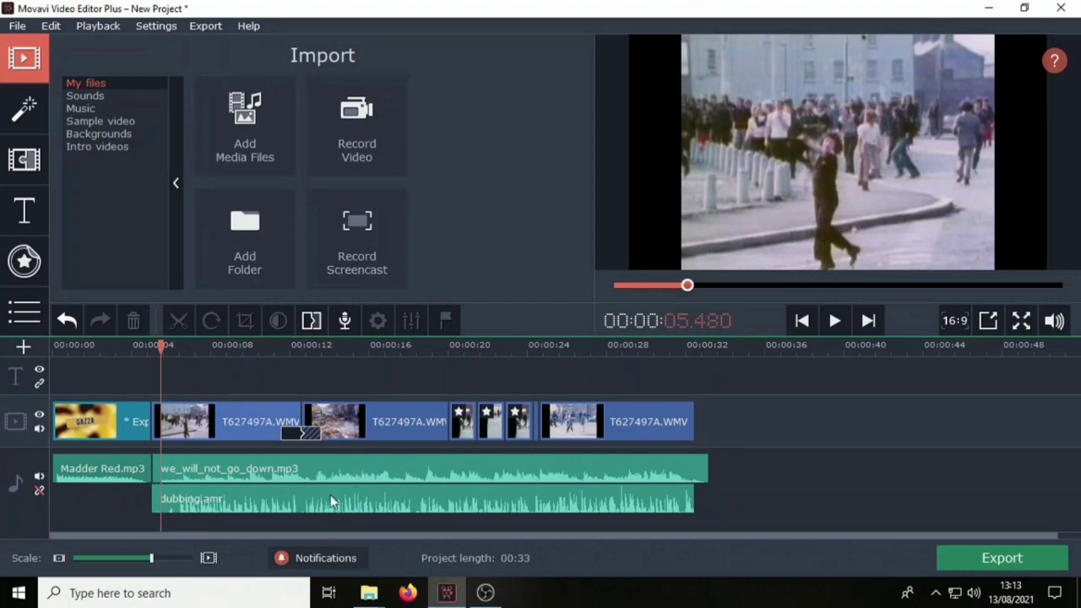
left_click(337, 463)
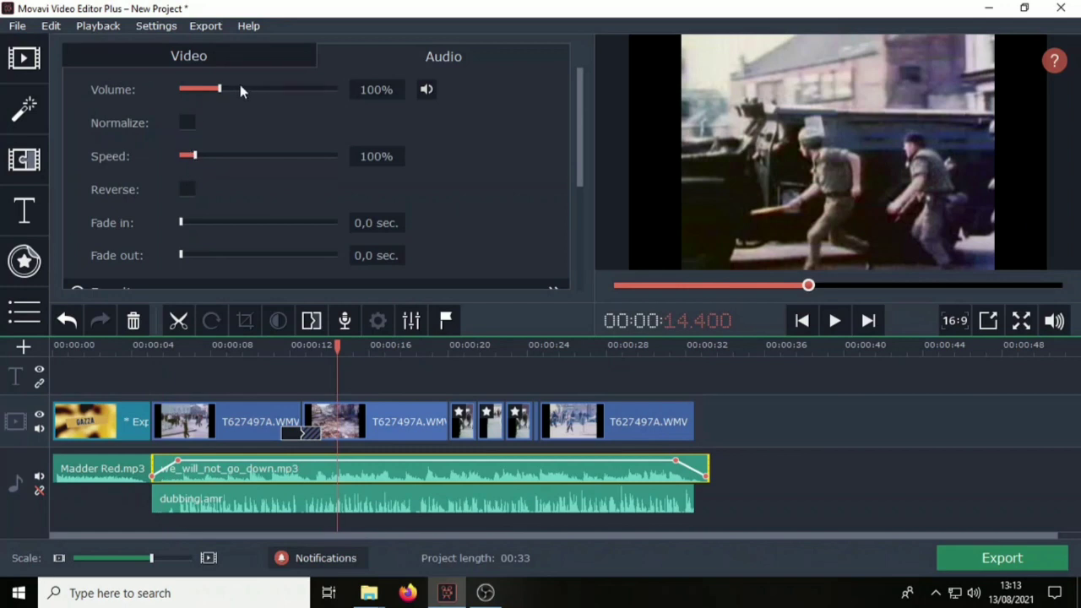
left_click_drag(219, 93, 197, 97)
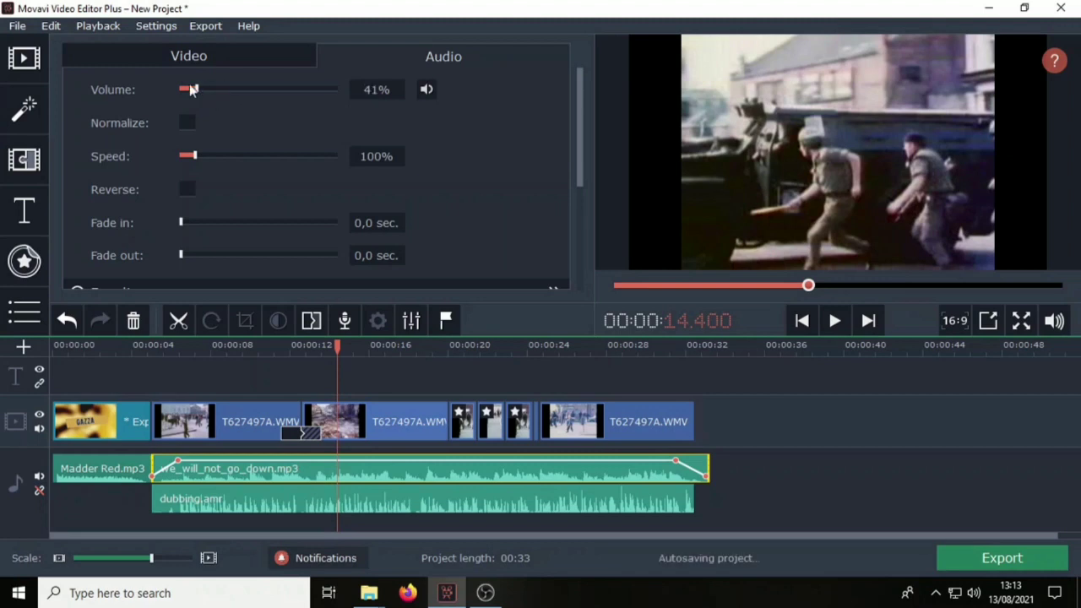
left_click_drag(195, 90, 198, 88)
left_click(294, 500)
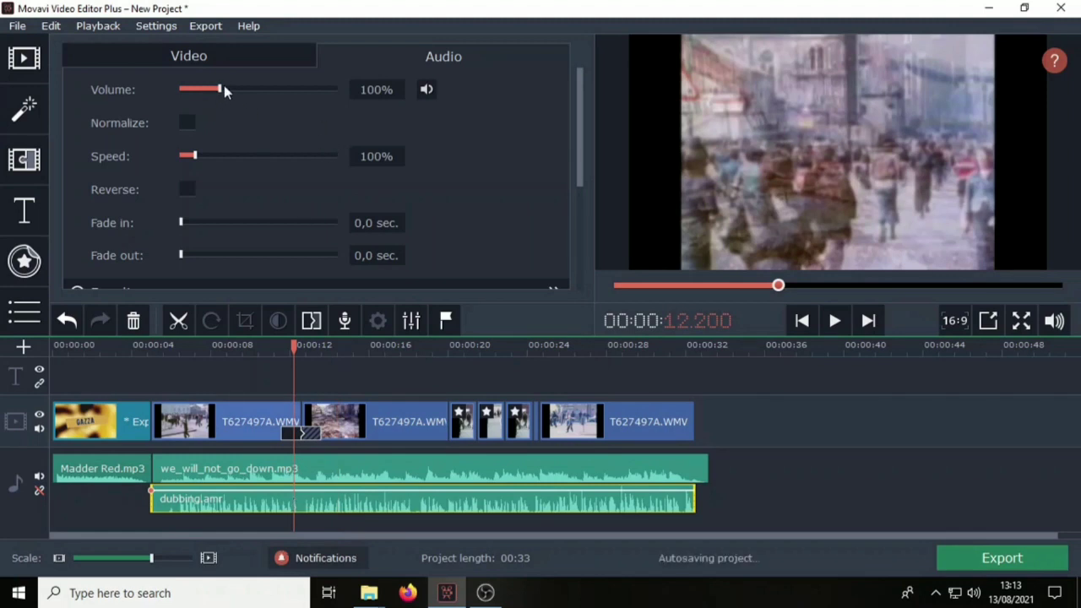
left_click_drag(223, 89, 241, 91)
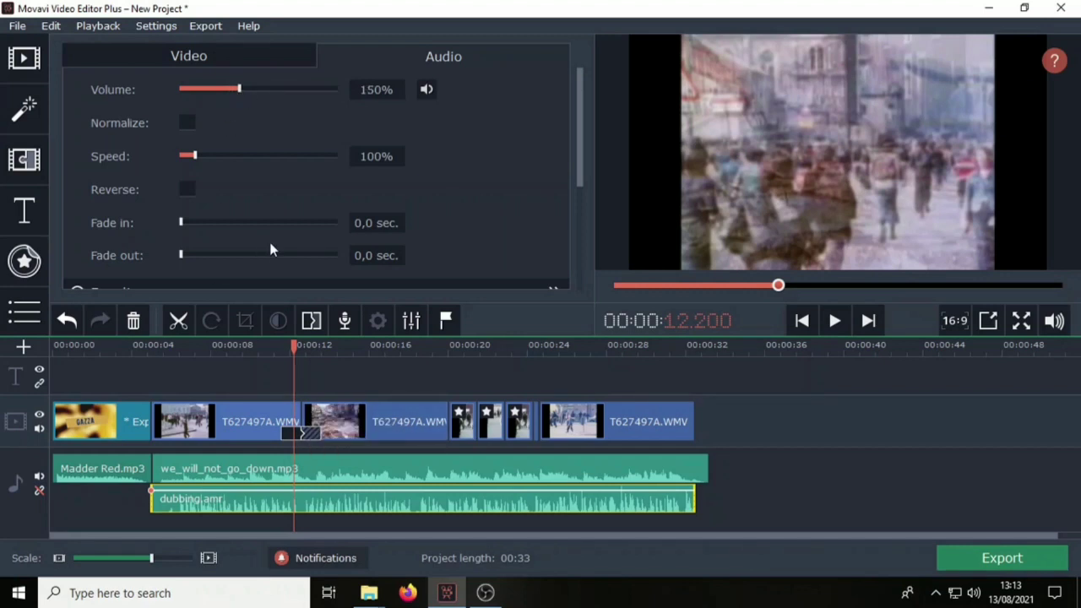
Step: Examine the Equalizer presets and frequency bands available for the dubbing.amr clip
scroll(181, 184, "down", 2)
scroll(178, 189, "down", 1)
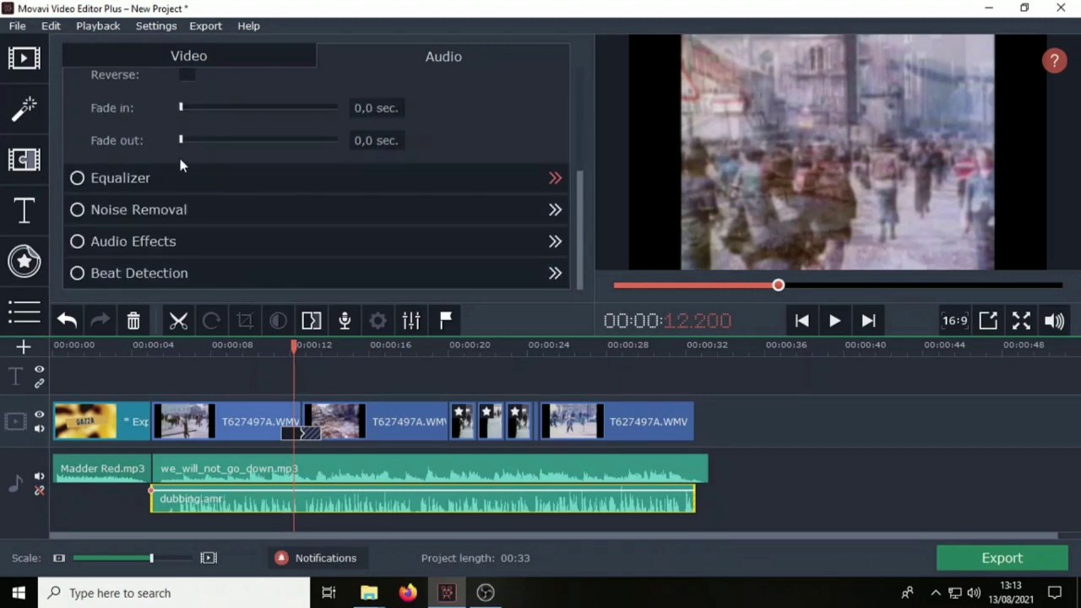
left_click(199, 185)
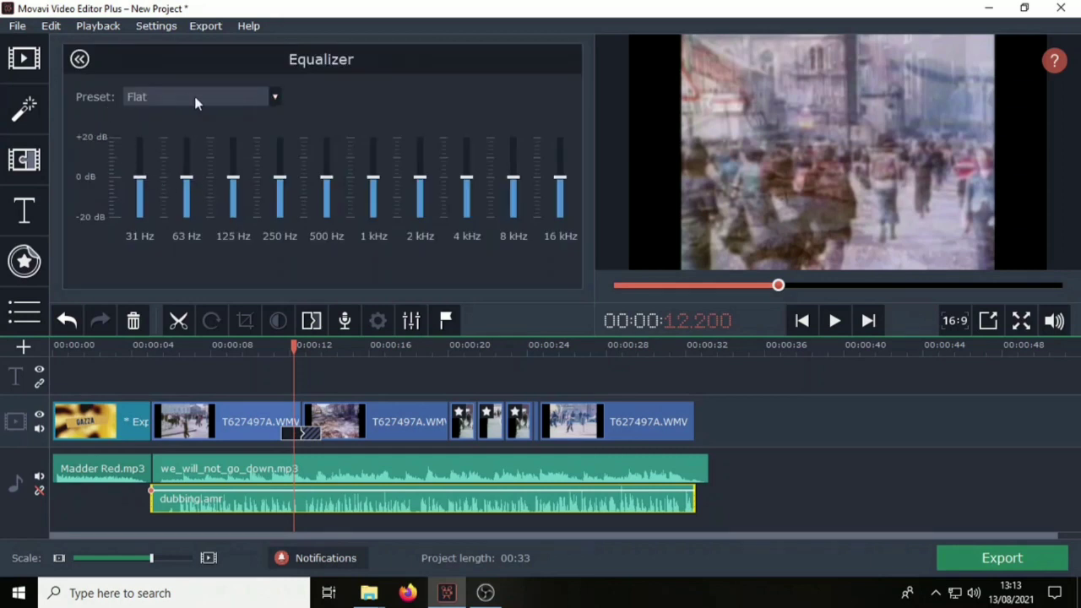
left_click(276, 97)
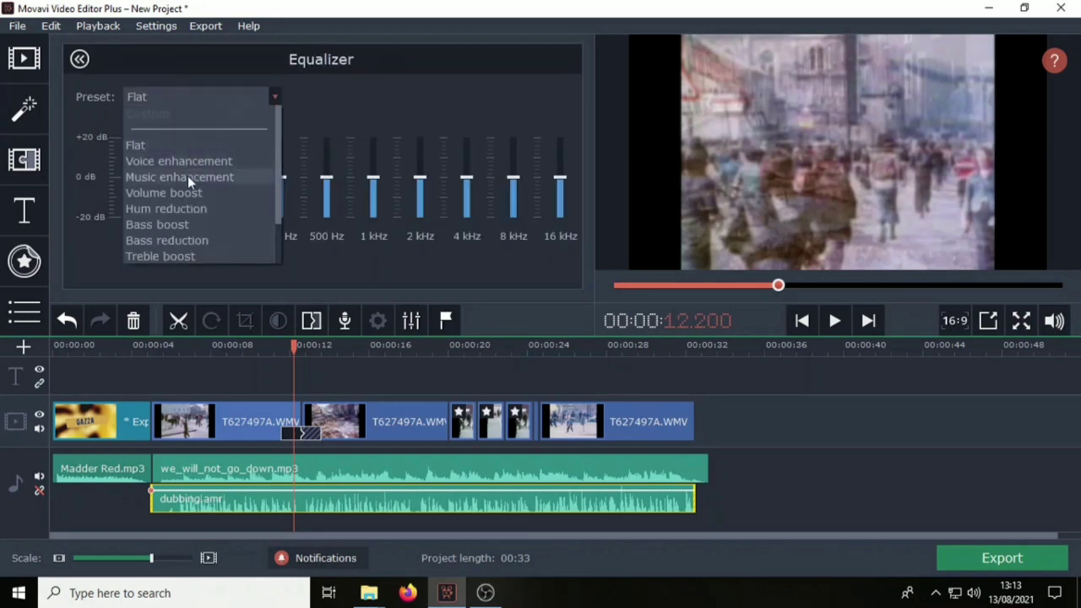
scroll(157, 169, "down", 5)
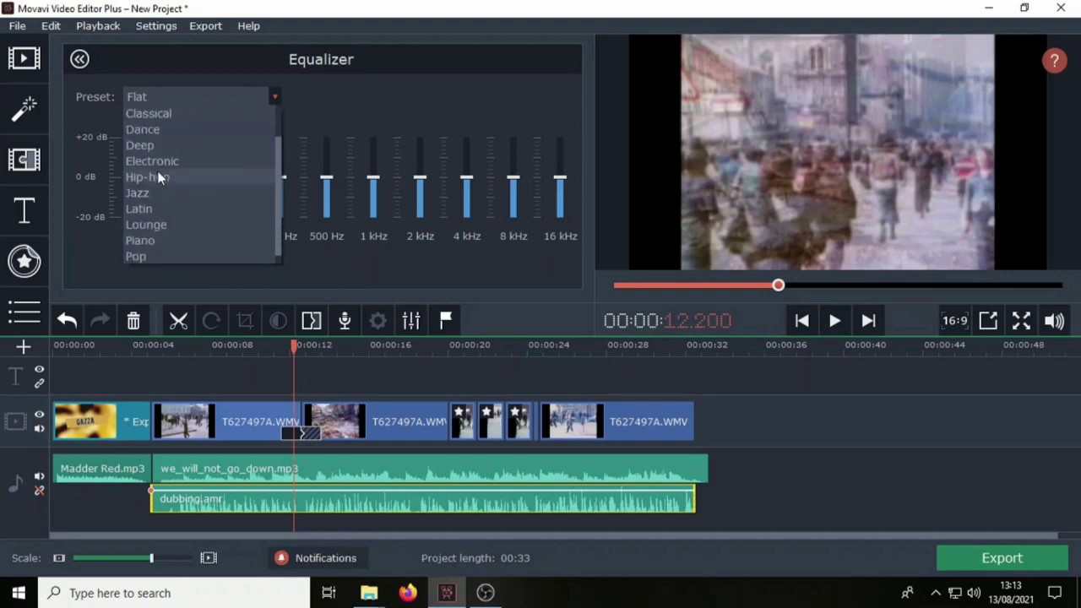
left_click(363, 87)
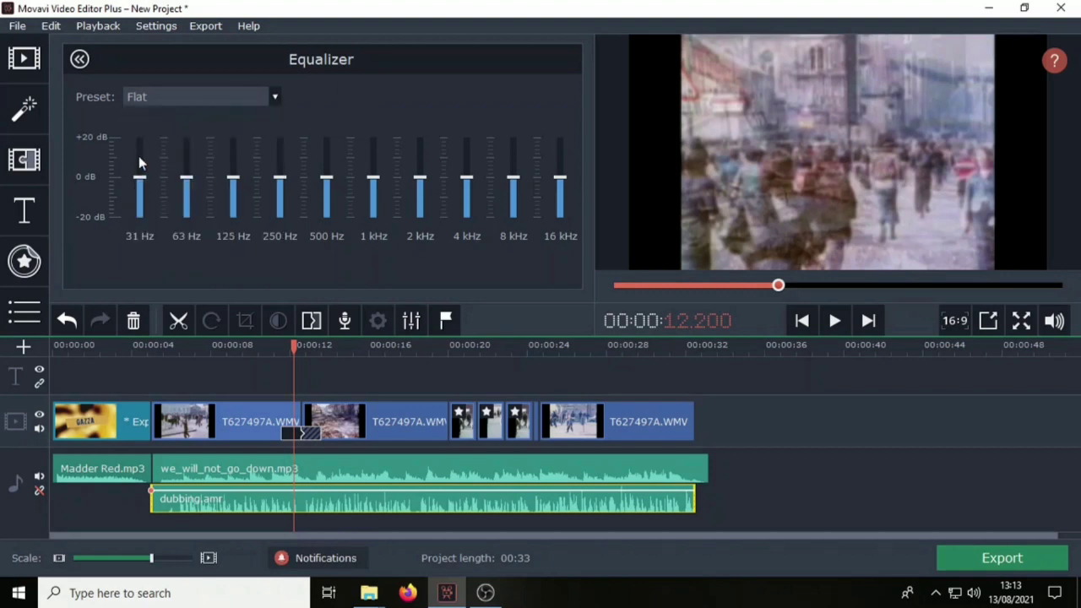
left_click(80, 58)
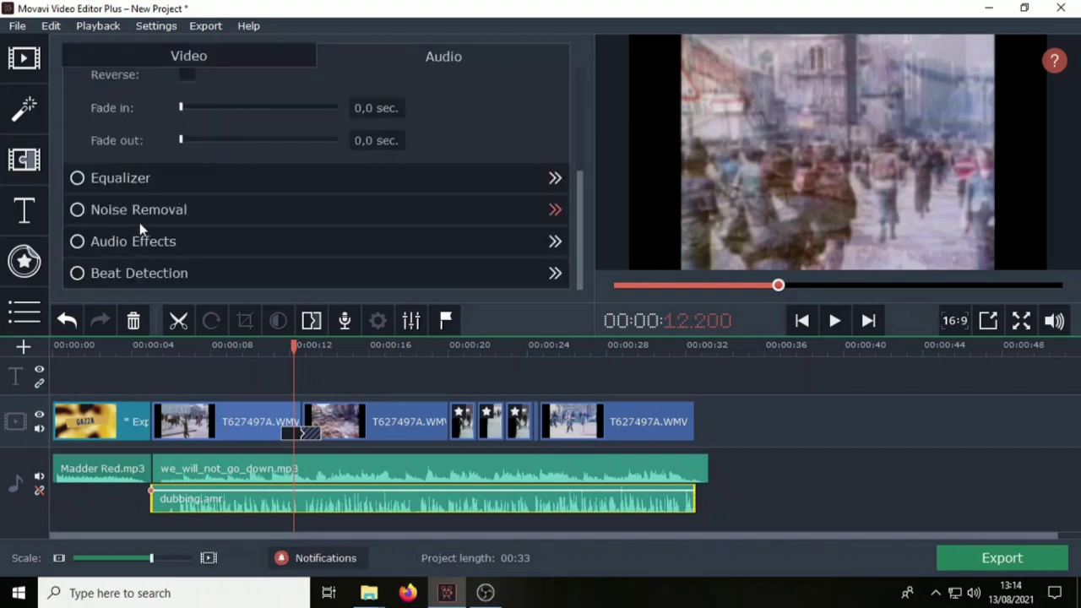
Step: Apply the Auto White Balance color adjustment to the first T627497A.WMV clip after the intro
left_click(264, 421)
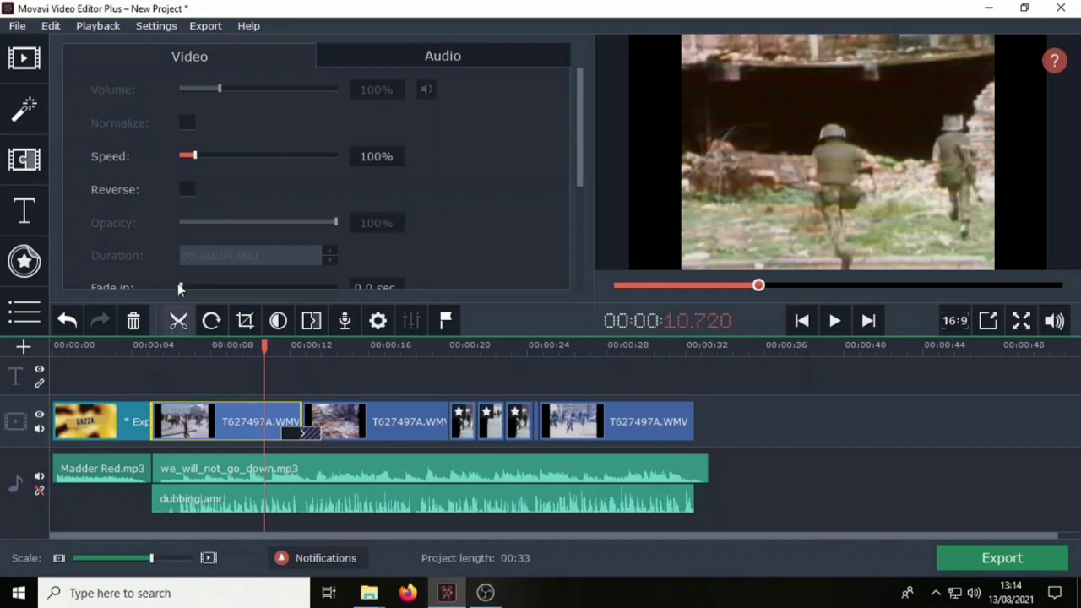
scroll(174, 253, "down", 5)
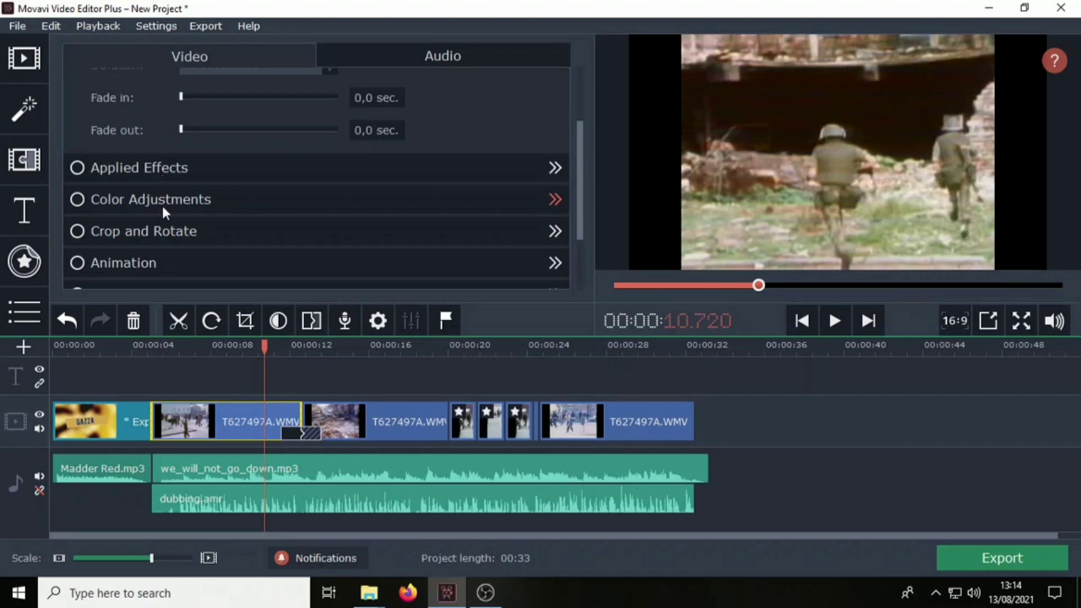
left_click(162, 202)
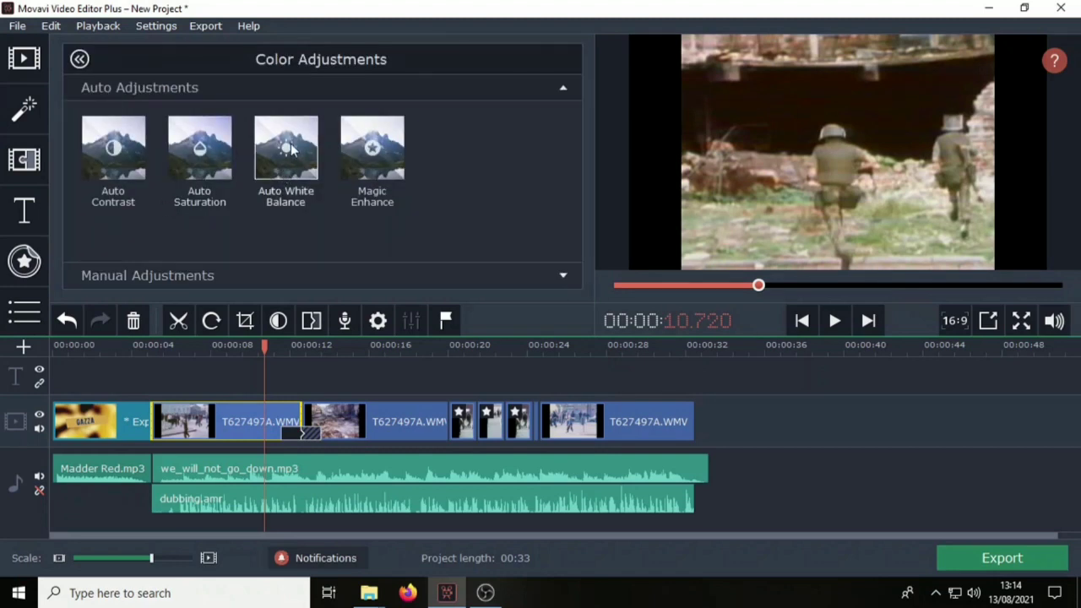
left_click_drag(301, 178, 207, 422)
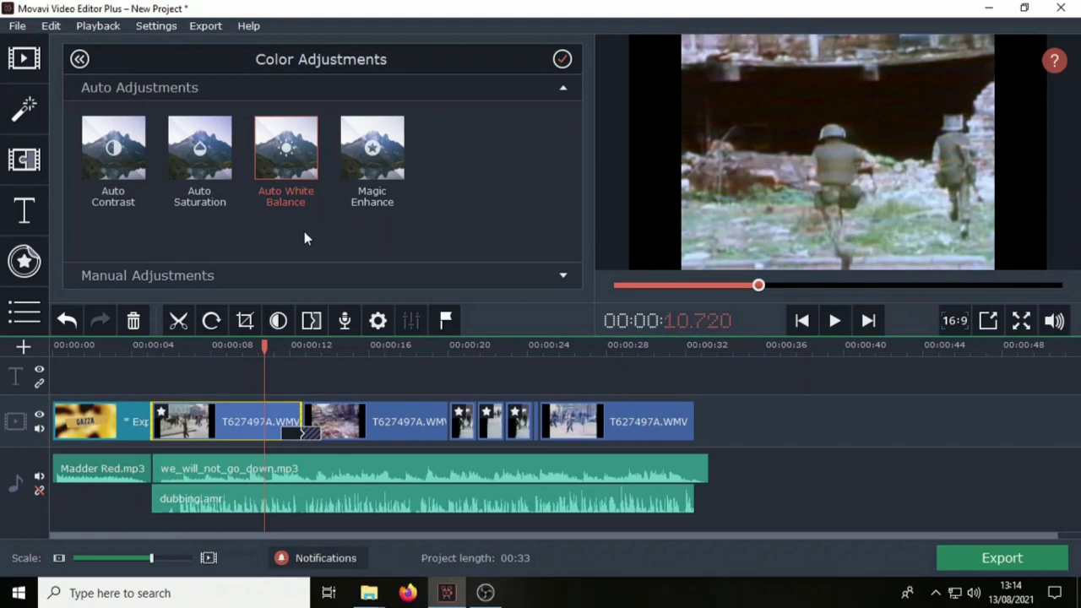
left_click(80, 59)
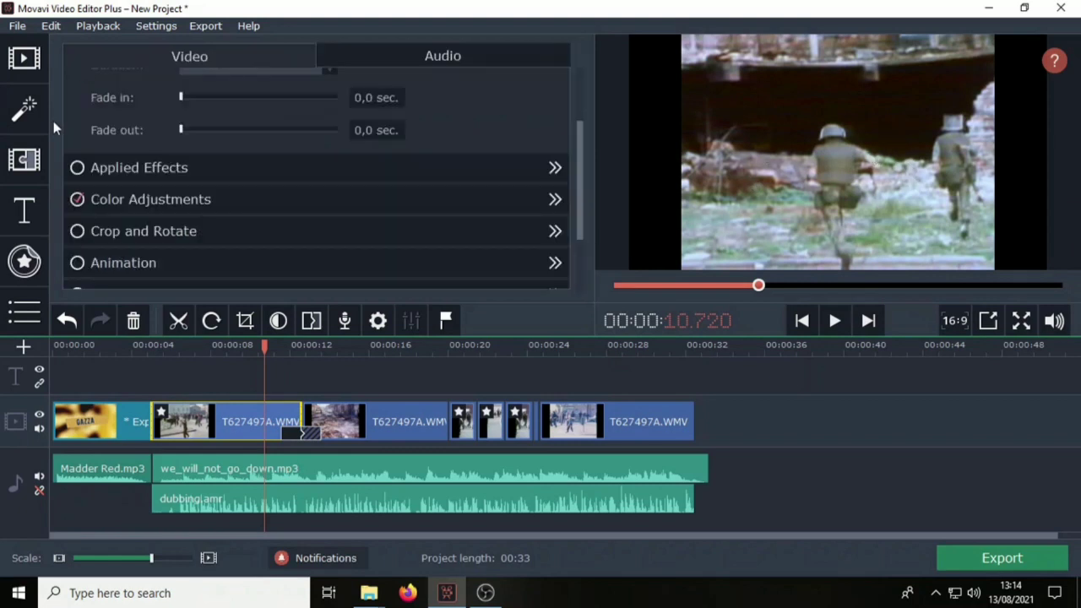
scroll(193, 211, "down", 1)
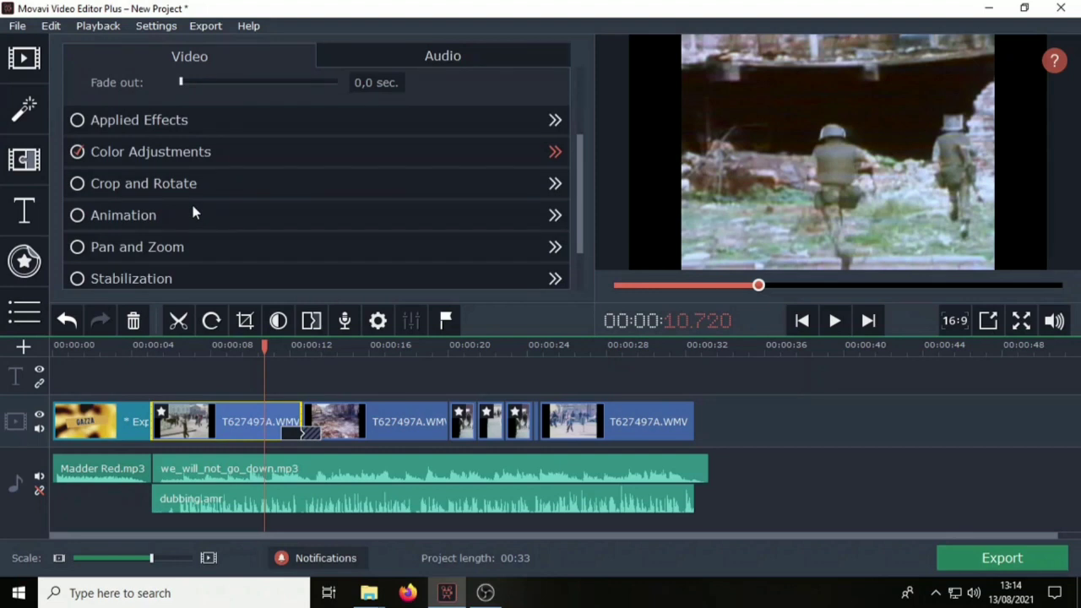
Step: Add a Simple text title to the title track at 00:00:05.160, above the start of the first T627497A.WMV clip
left_click(53, 376)
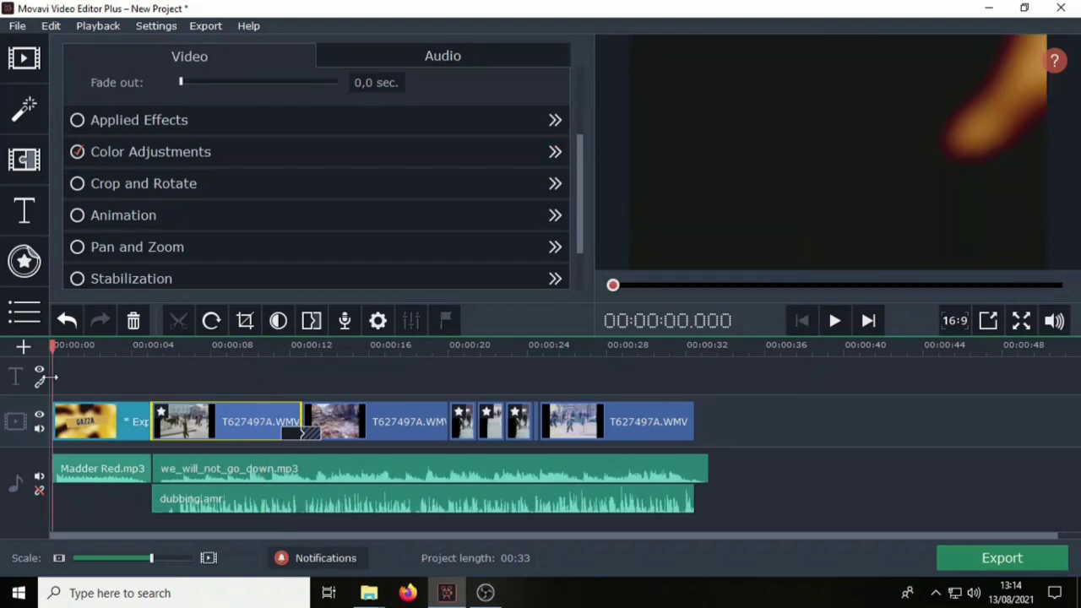
left_click(23, 211)
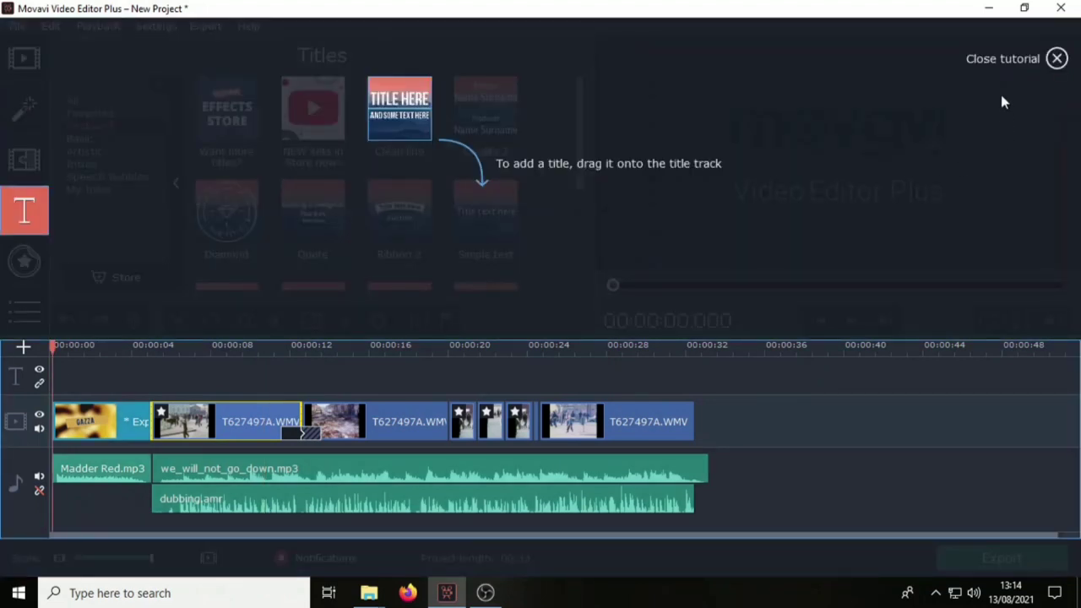
left_click(1056, 59)
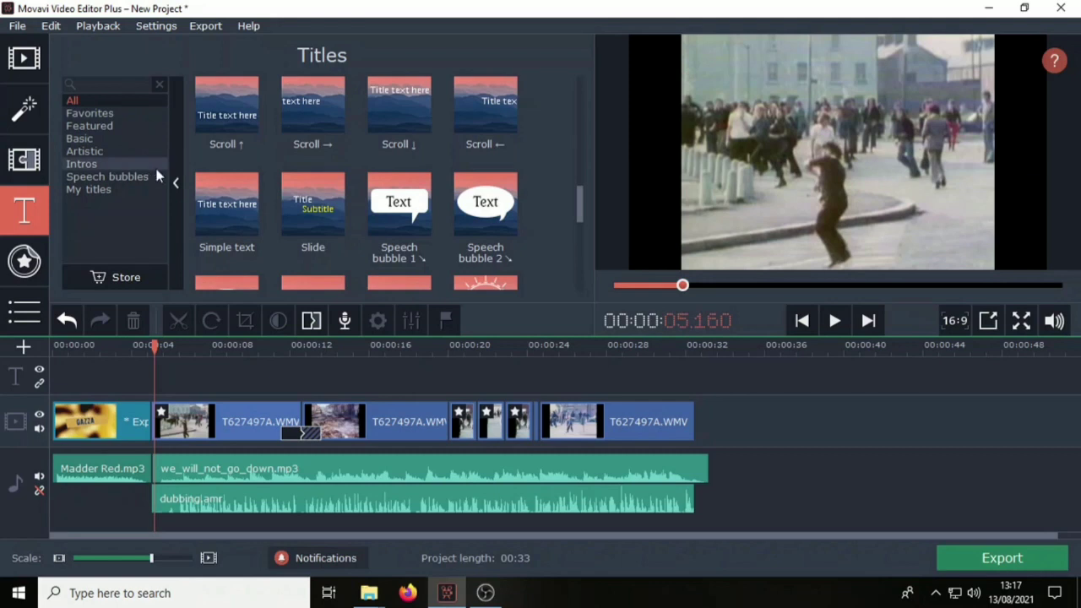
left_click(235, 123)
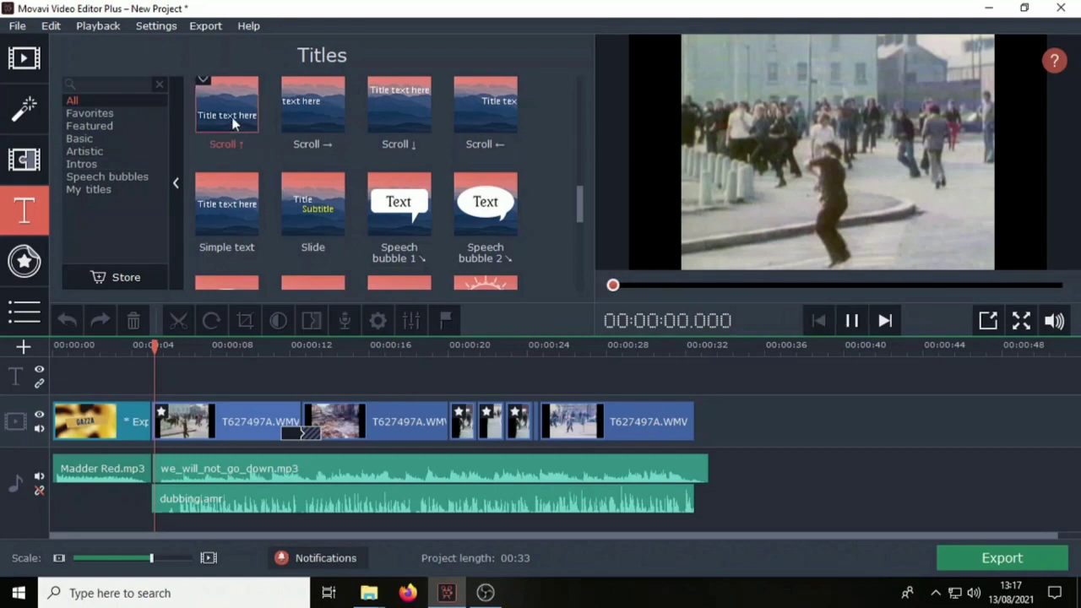
left_click(234, 211)
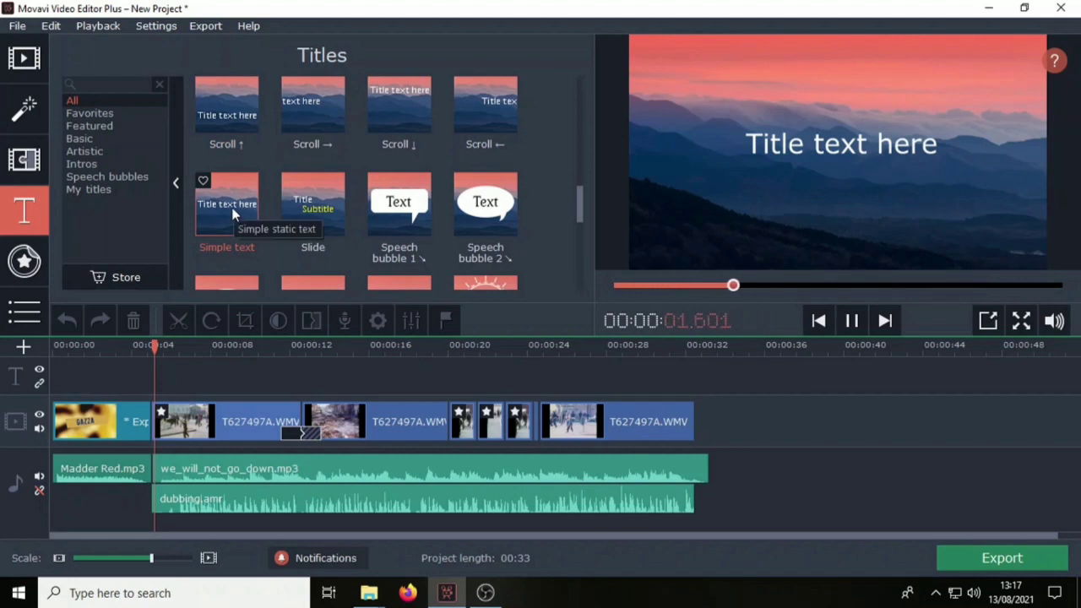
right_click(234, 214)
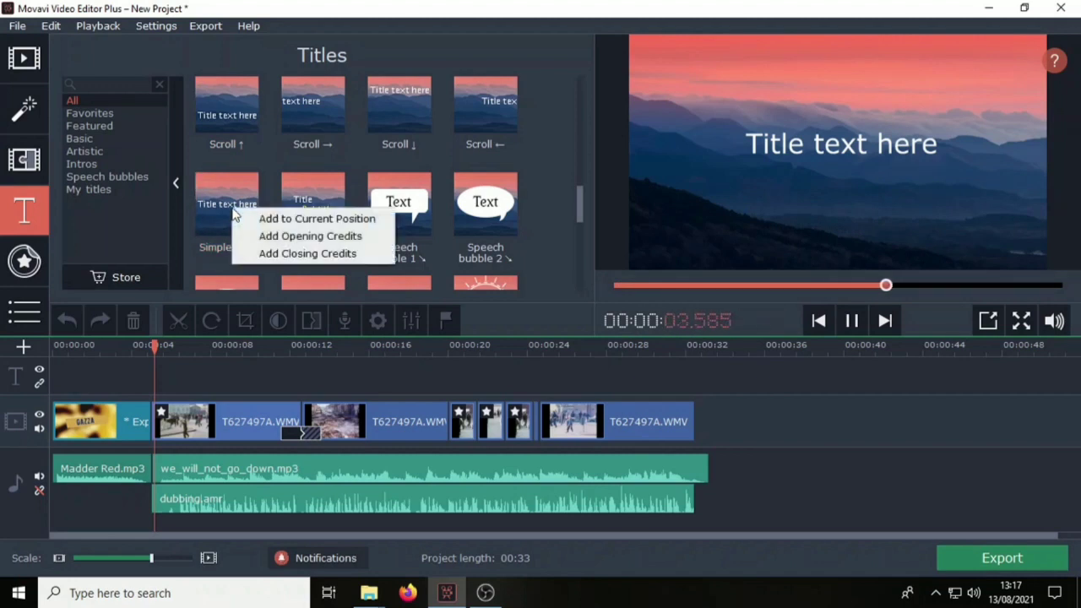
left_click(298, 221)
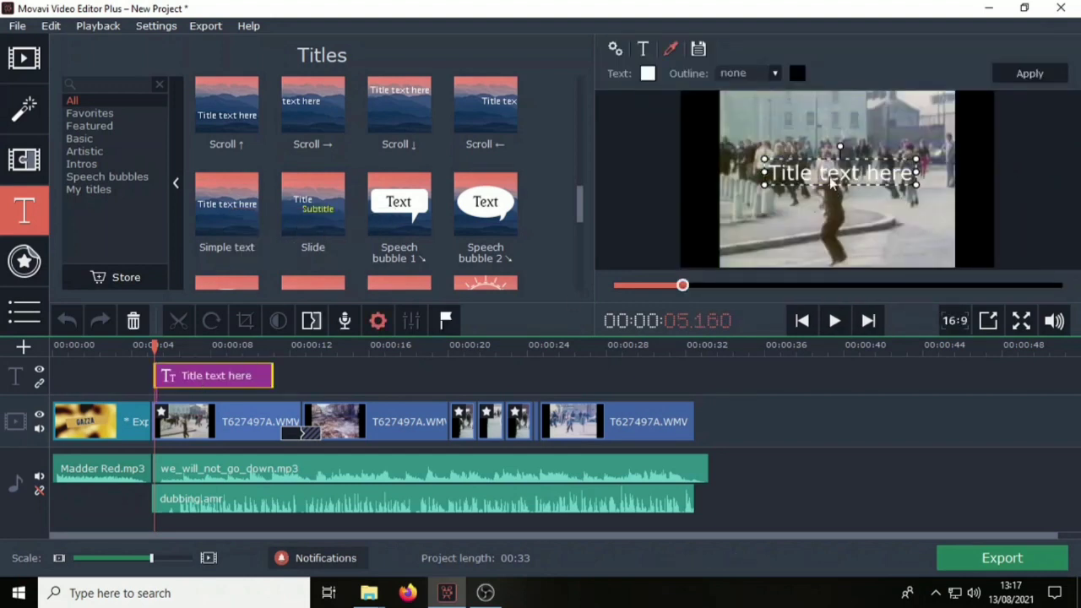
Step: Move the title to the lower edge of the video frame and clear its placeholder text
left_click_drag(826, 191, 804, 259)
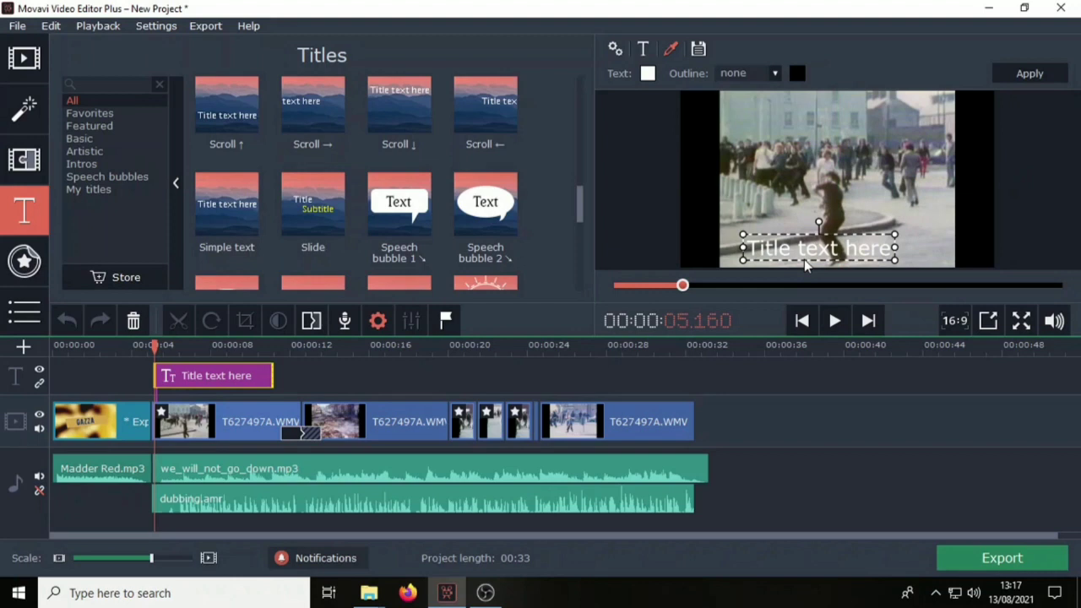
double_click(887, 256)
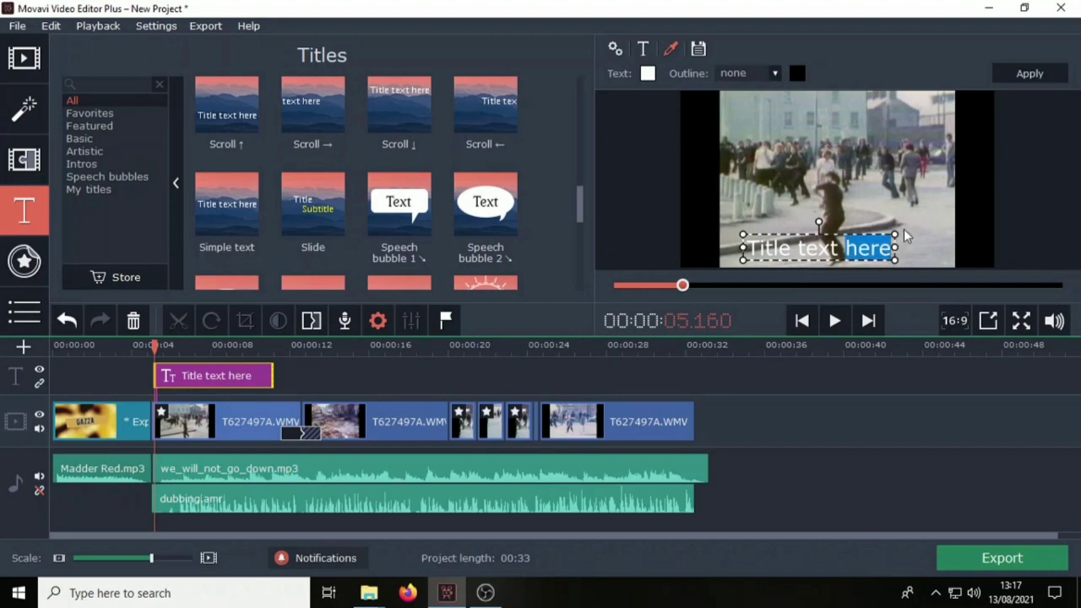
key("BackSpace")
key("BackSpace")
key("BackSpace")
key("BackSpace")
key("BackSpace")
key("BackSpace")
key("BackSpace")
key("BackSpace")
key("BackSpace")
key("BackSpace")
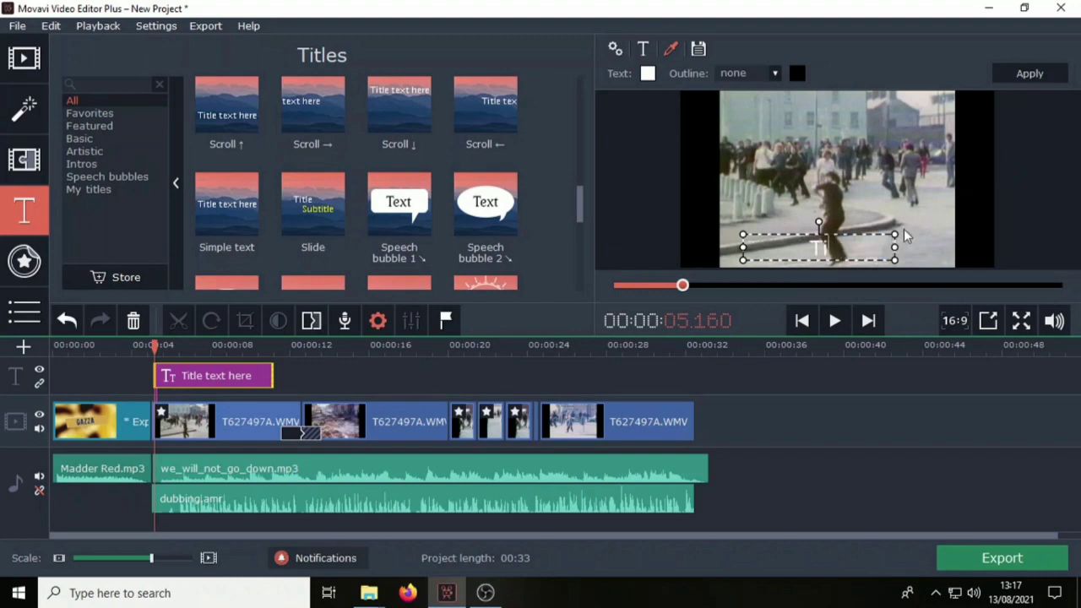
key("BackSpace")
key("BackSpace")
Step: Enter "Kerusuhan dijalur gaza sudah memakan banyak korban" as the title text
type("Kerurusan")
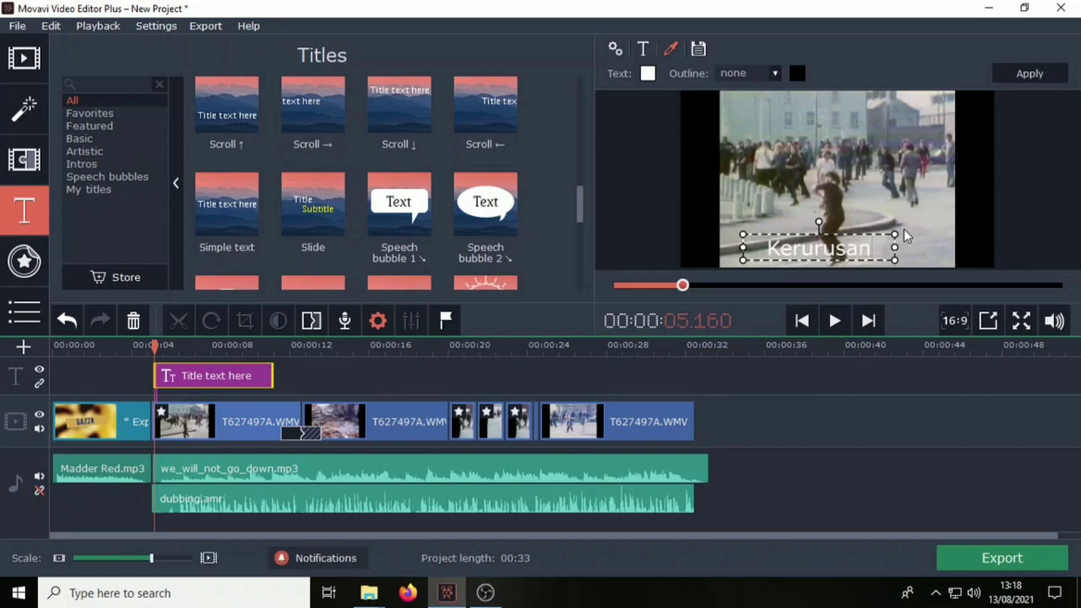
key("BackSpace")
key("BackSpace")
key("BackSpace")
key("BackSpace")
key("BackSpace")
type("sa")
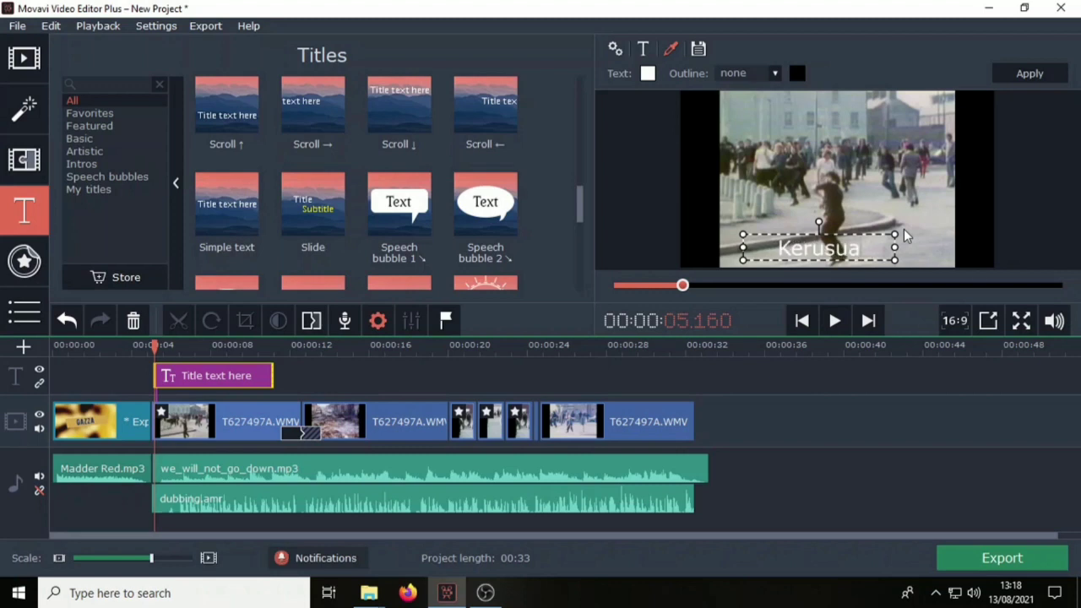
type("hn")
key("BackSpace")
key("BackSpace")
key("BackSpace")
type("u")
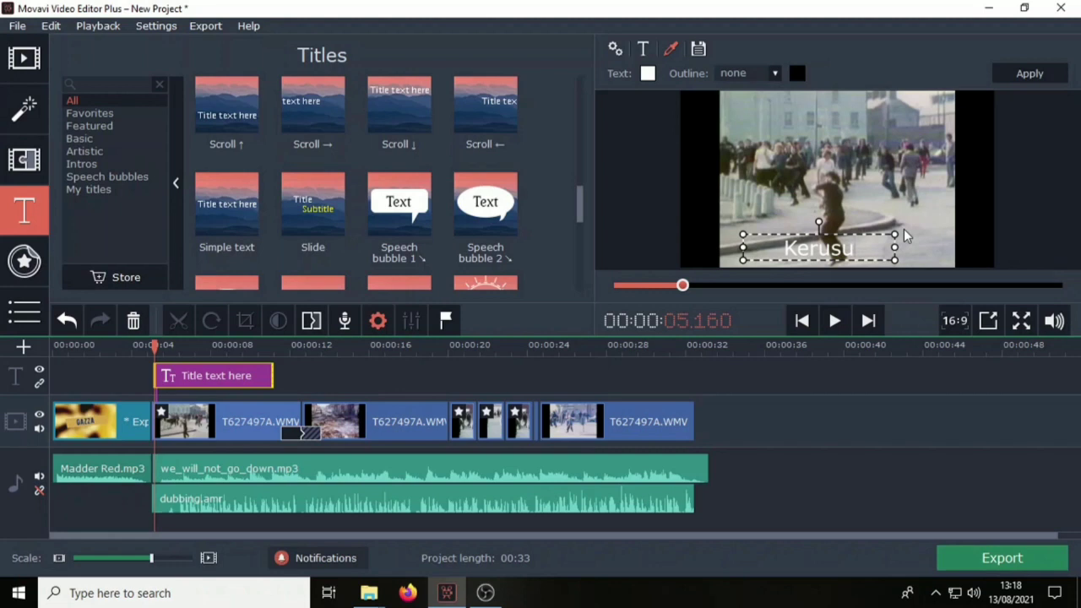
type("han di")
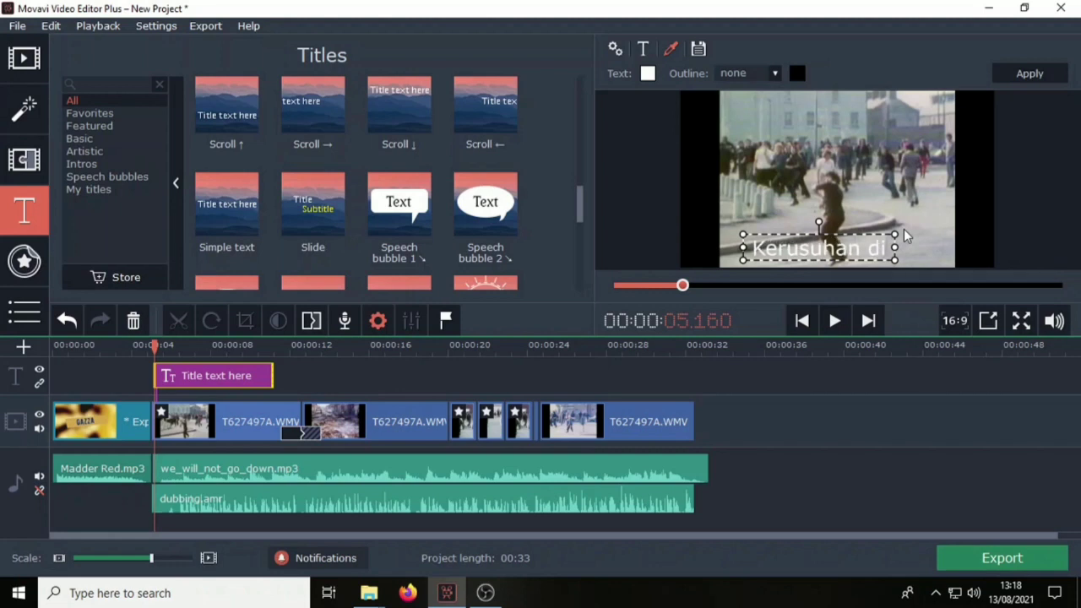
type("lakukanza")
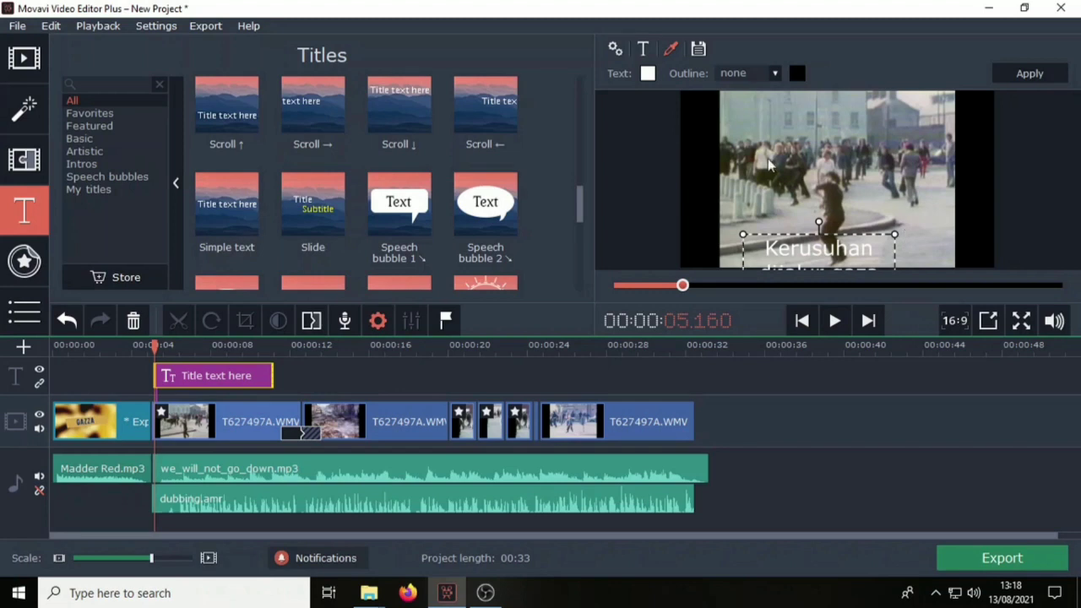
Step: Set the title's font size to 30, widen its text box to nearly the footage width and place it along the footage's lower edge
left_click_drag(747, 232, 723, 209)
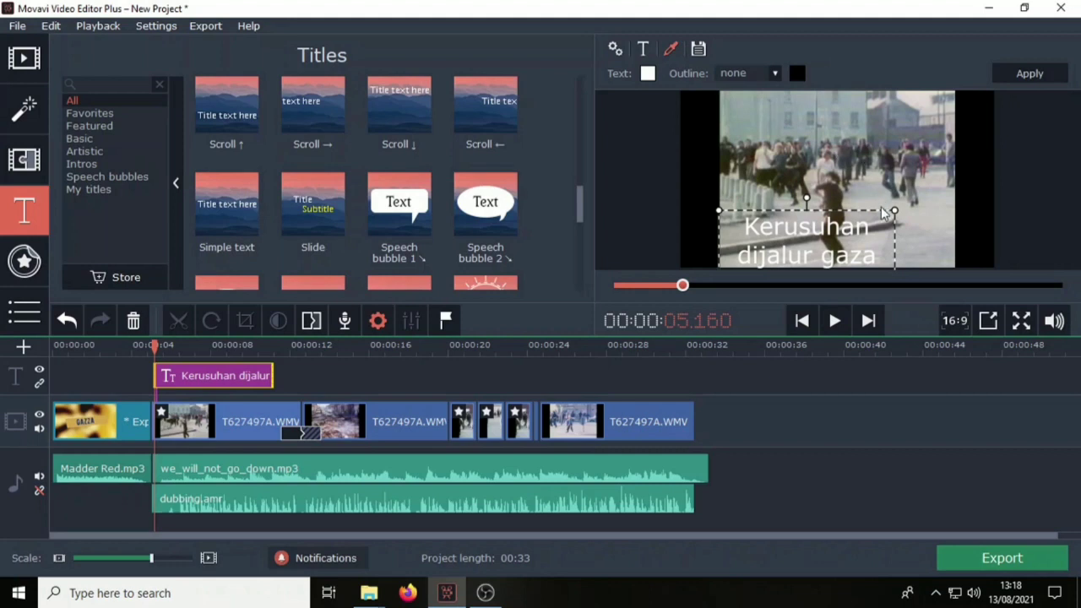
left_click(645, 52)
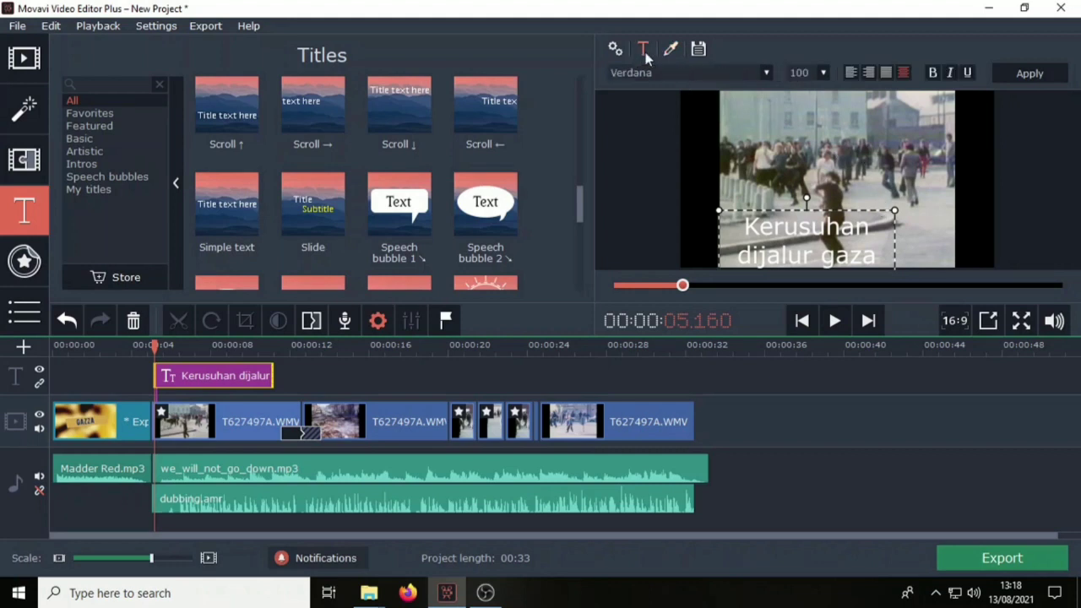
left_click(825, 73)
scroll(809, 148, "up", 3)
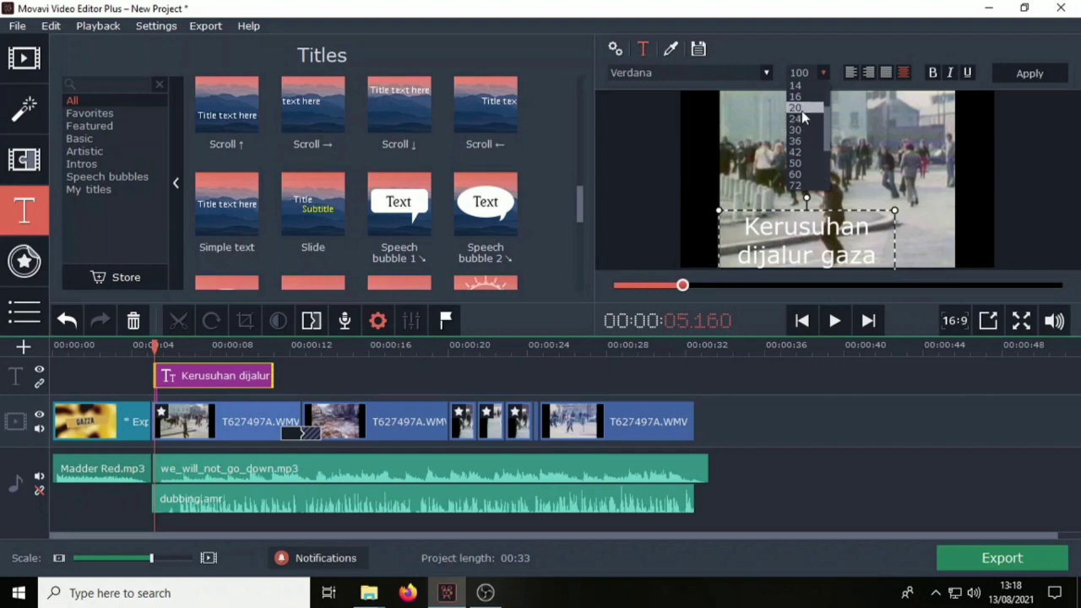
left_click(801, 108)
left_click(803, 71)
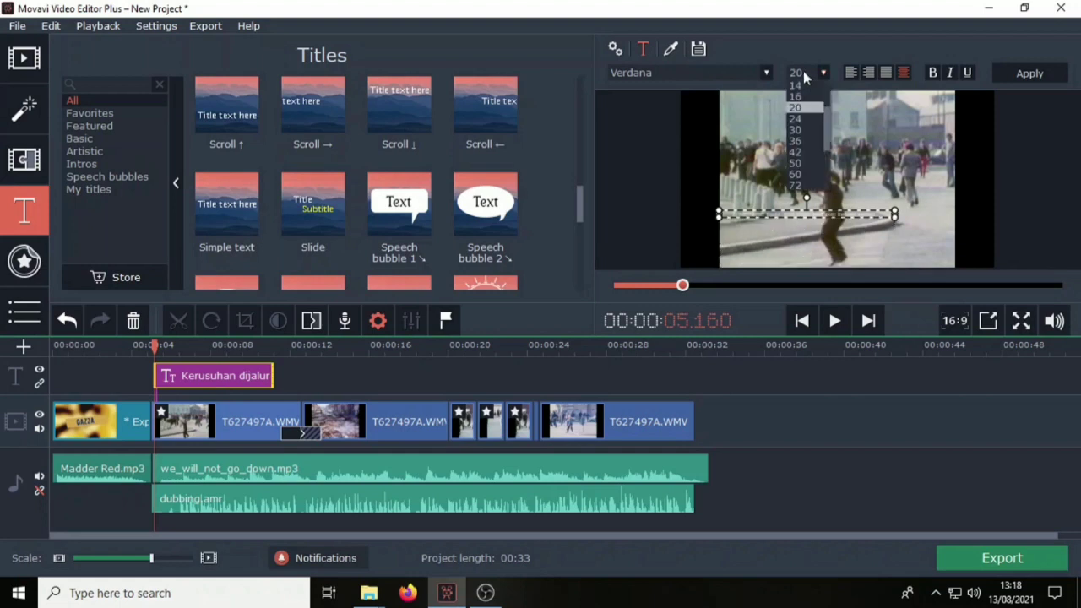
left_click(803, 132)
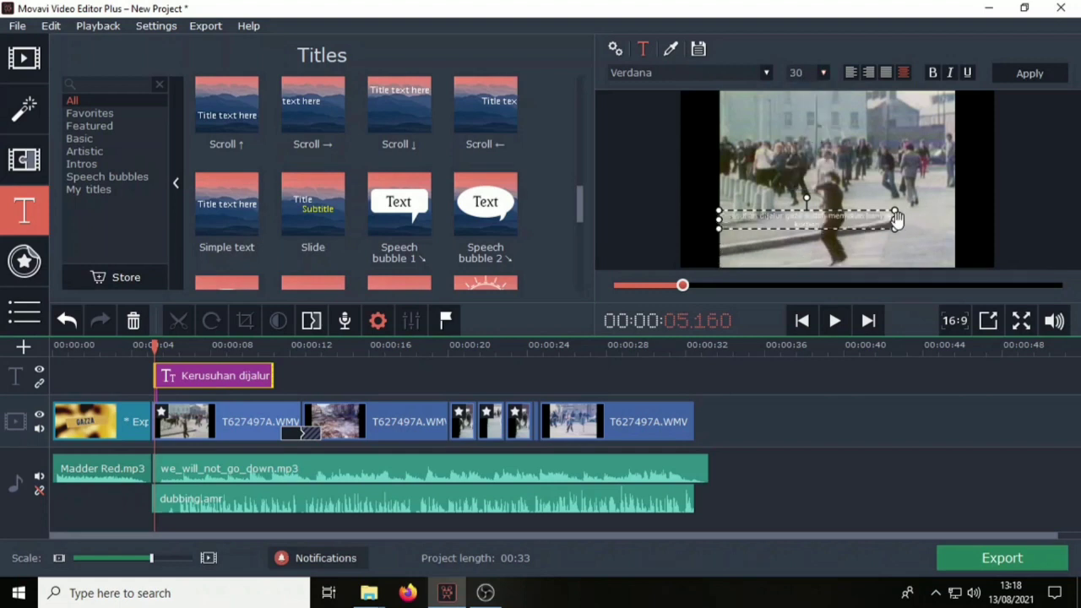
left_click_drag(895, 218, 925, 261)
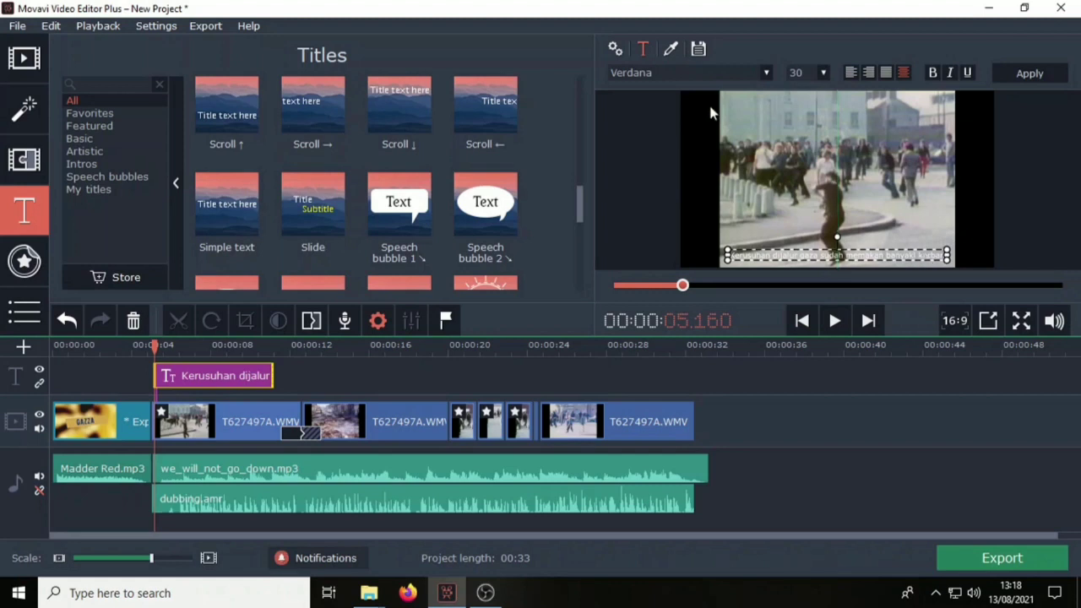
Step: Set the title's font size to 36 and shift it up slightly so both lines fit inside the frame
left_click(821, 73)
left_click(808, 141)
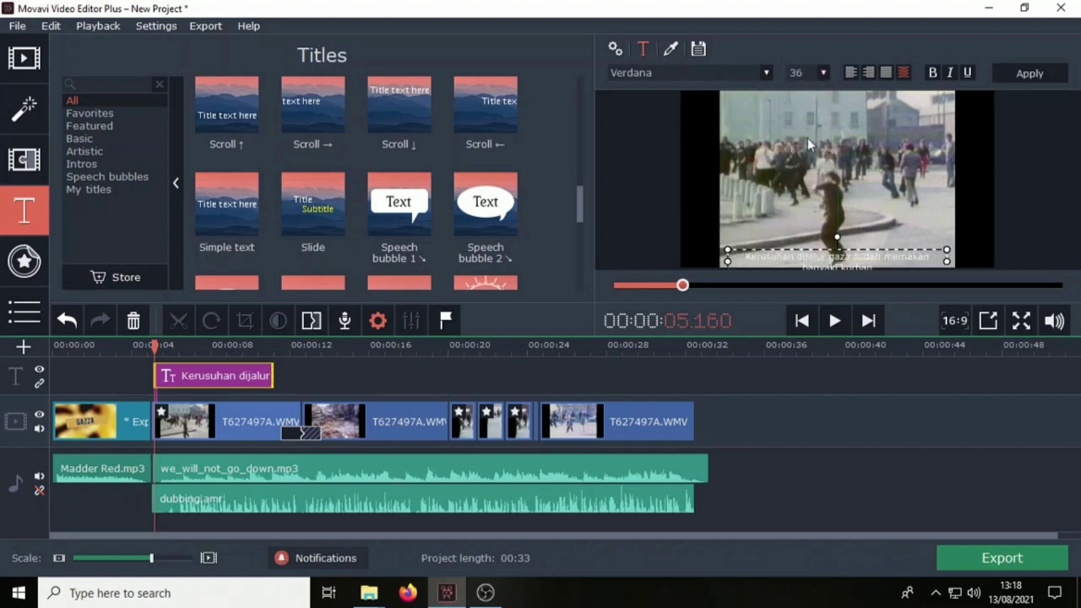
left_click_drag(897, 252, 890, 240)
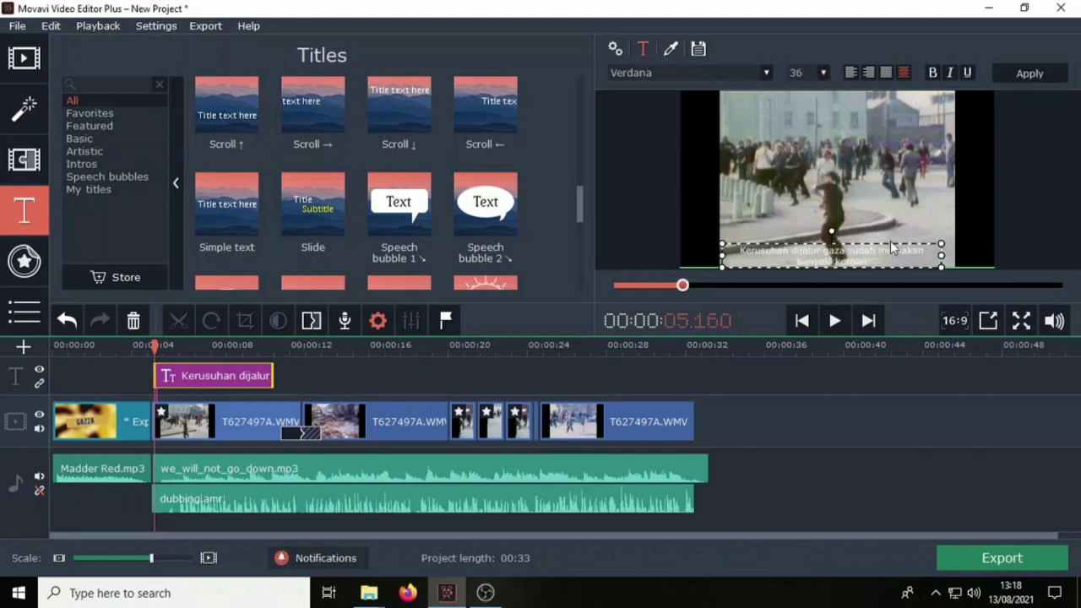
left_click(886, 195)
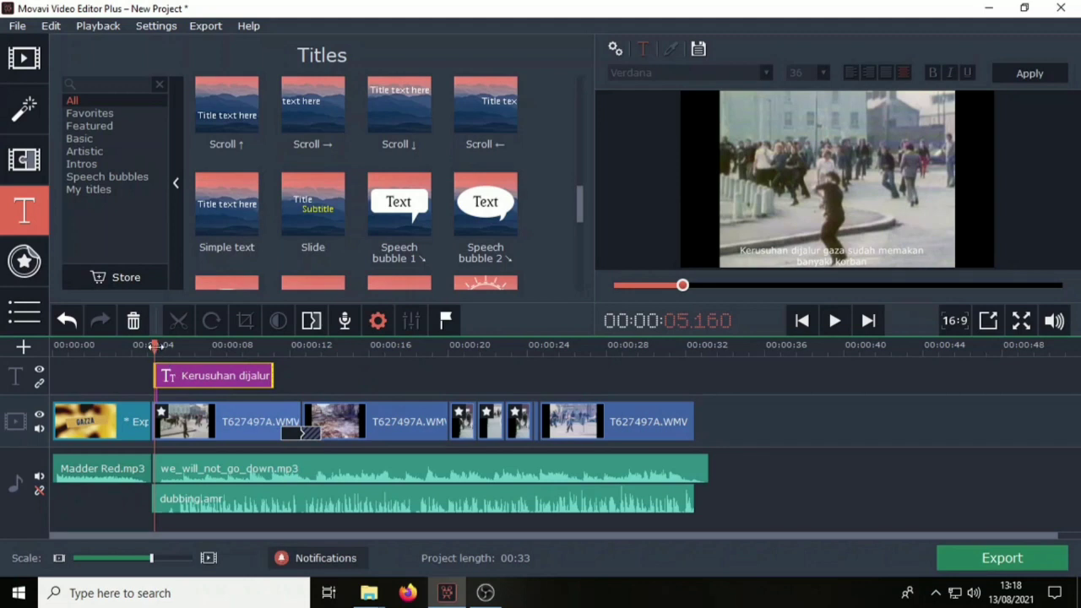
Step: Play the project from the beginning past the title clip to check it, with the speaker volume set to 47
left_click_drag(68, 345, 48, 337)
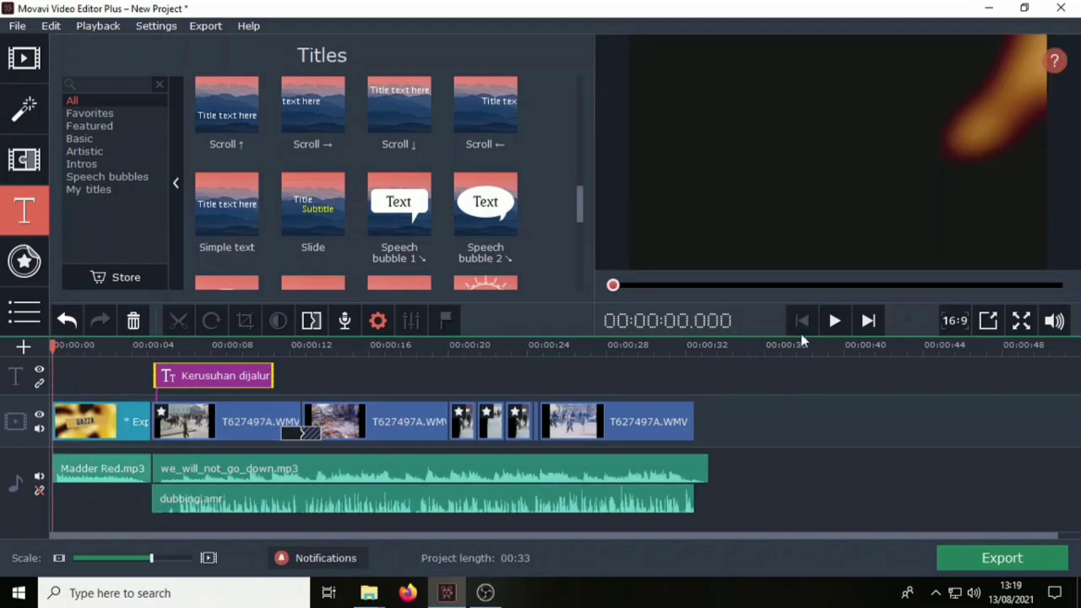
left_click(843, 321)
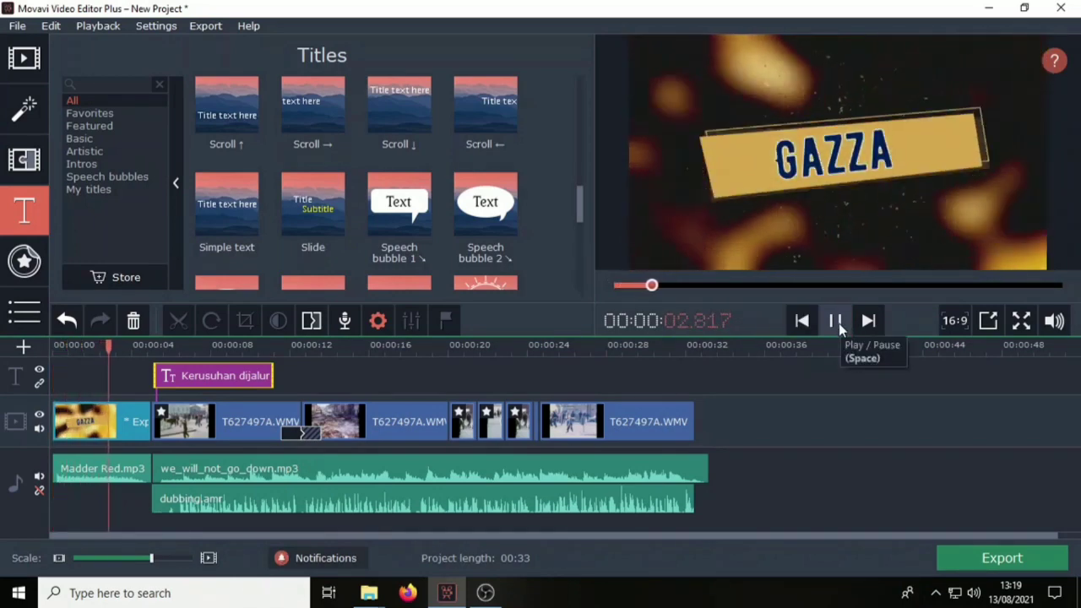
left_click(839, 323)
left_click(975, 593)
left_click_drag(996, 555, 933, 555)
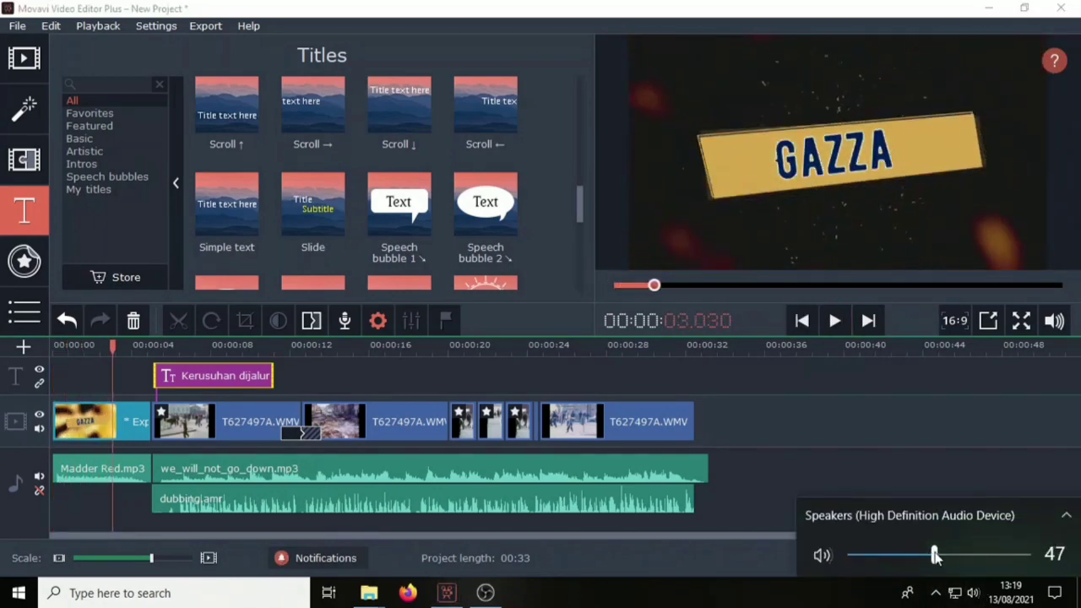
left_click(835, 321)
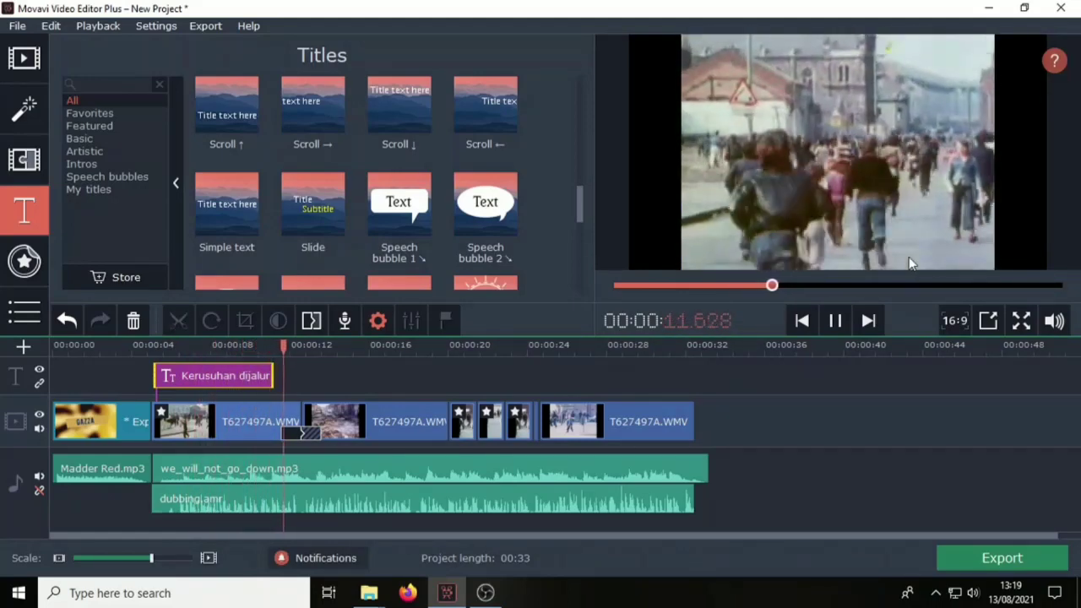
left_click(835, 321)
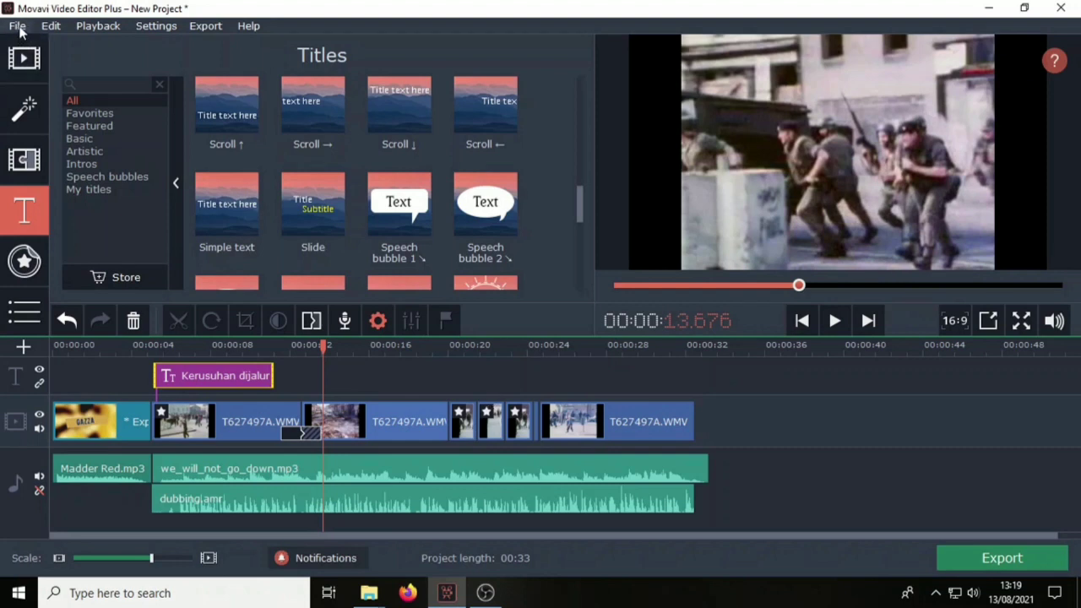
Step: Save the project as "project video" in the D:\Data X folder
key("ctrl+s")
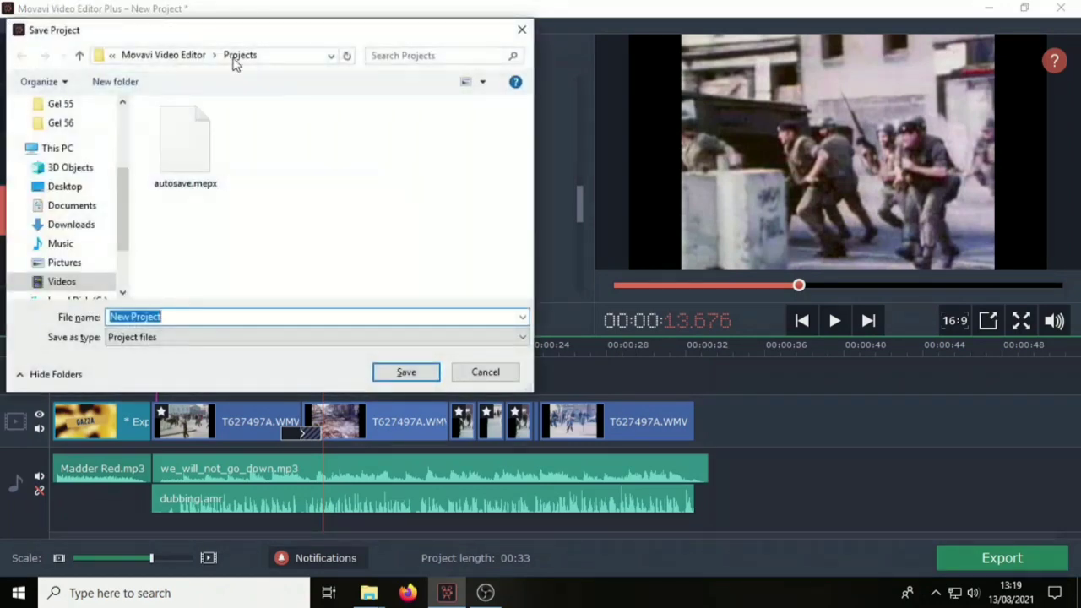
scroll(76, 228, "down", 2)
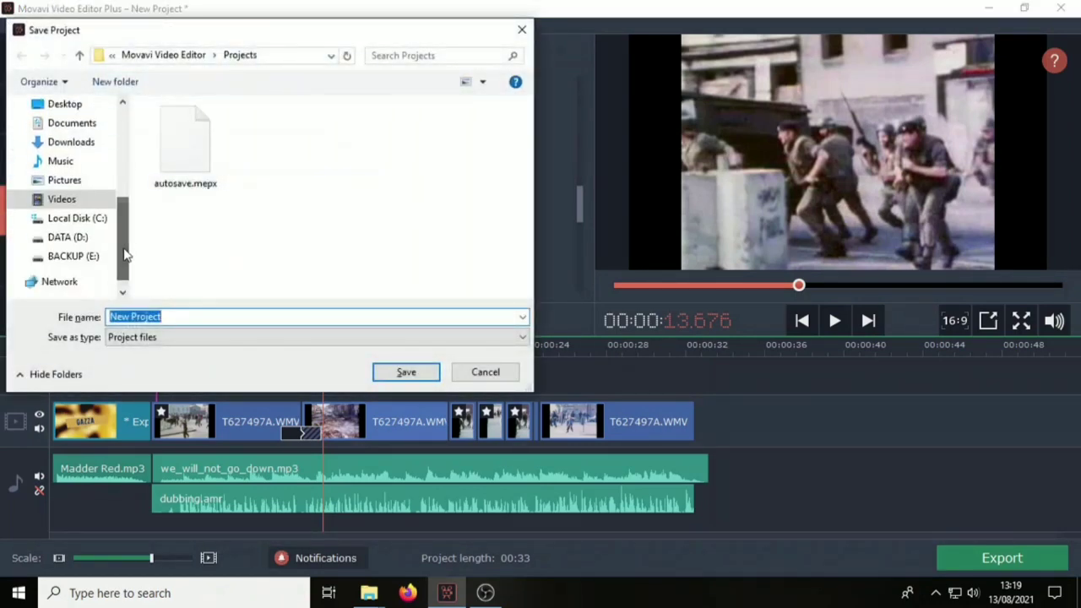
left_click(68, 237)
scroll(244, 245, "down", 5)
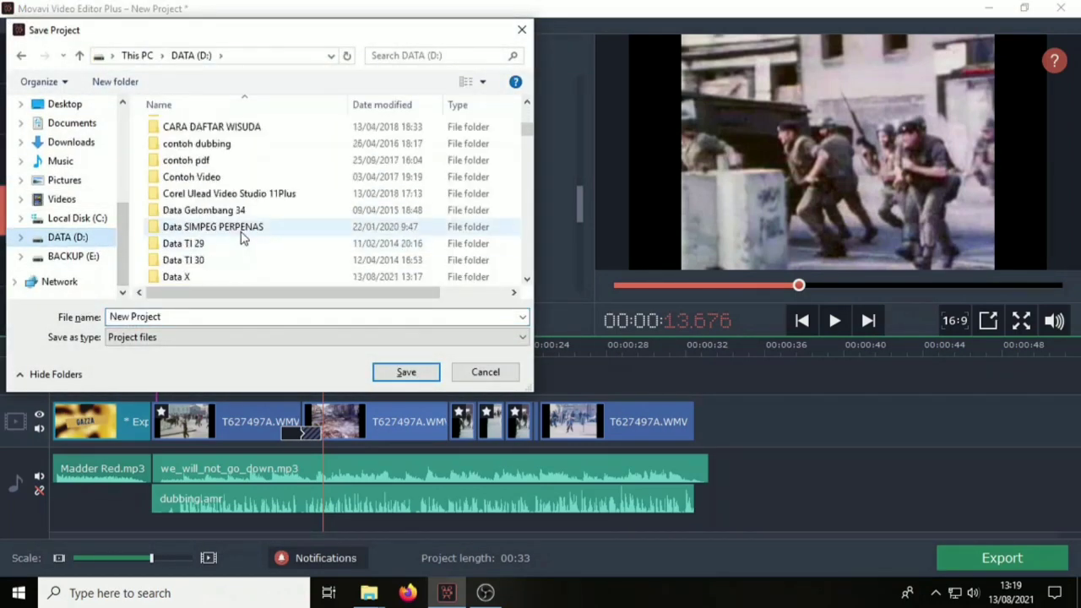
left_click(206, 228)
double_click(205, 228)
left_click(174, 312)
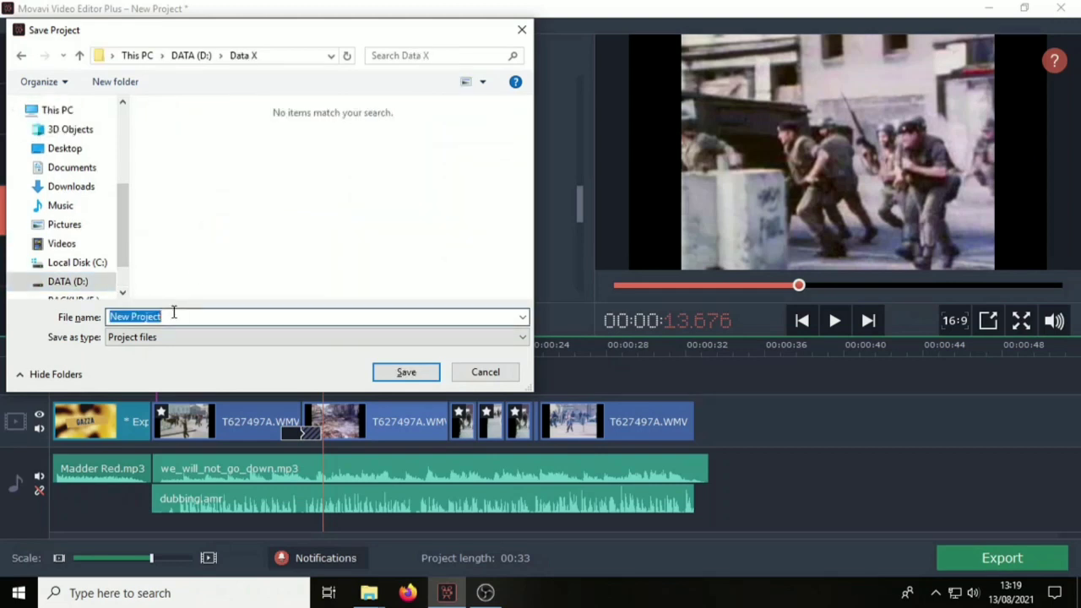
type("pr")
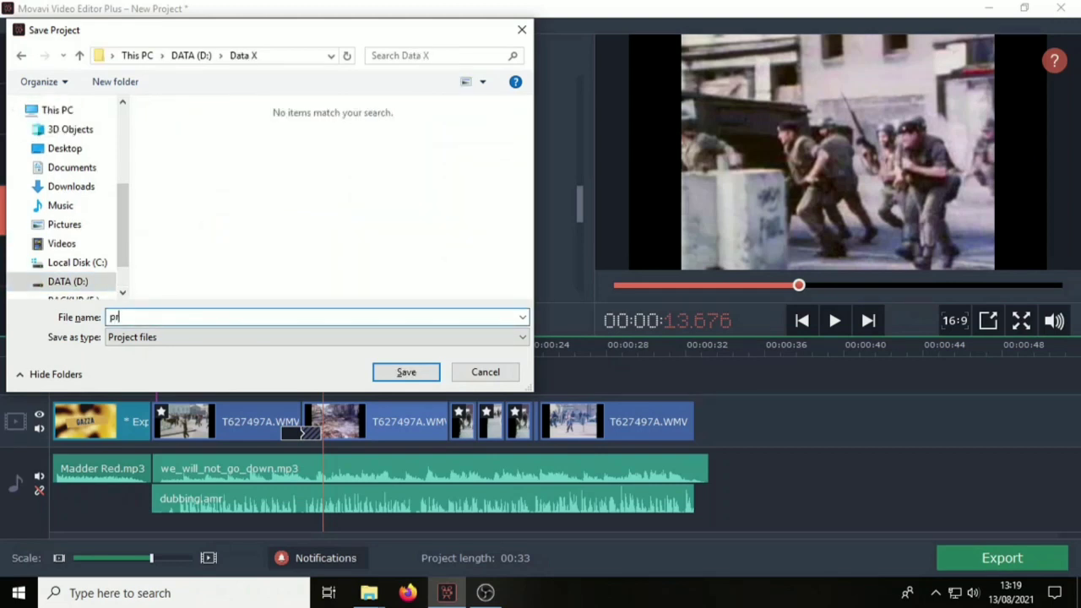
type("oject video")
key("Return")
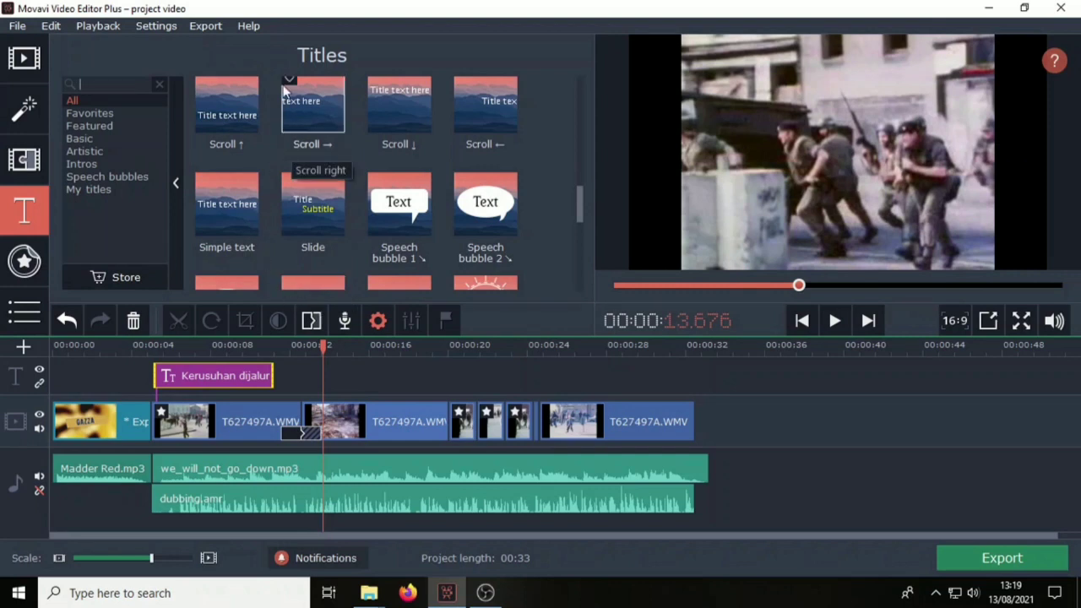
Step: Set up an MP4 video export named "project video final" with D:\Data X as the destination folder
left_click(205, 27)
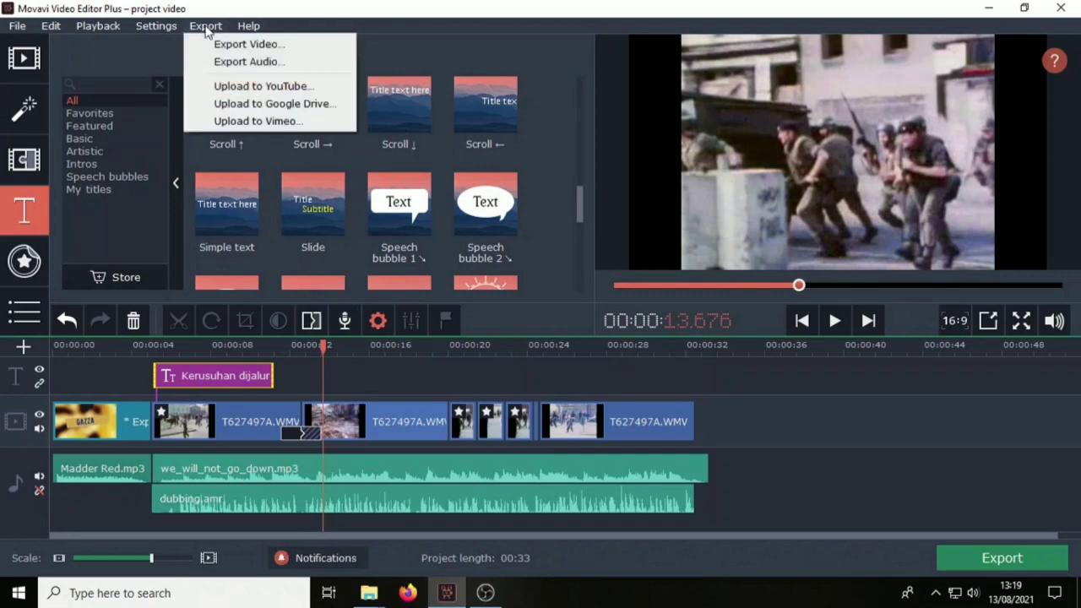
left_click(244, 45)
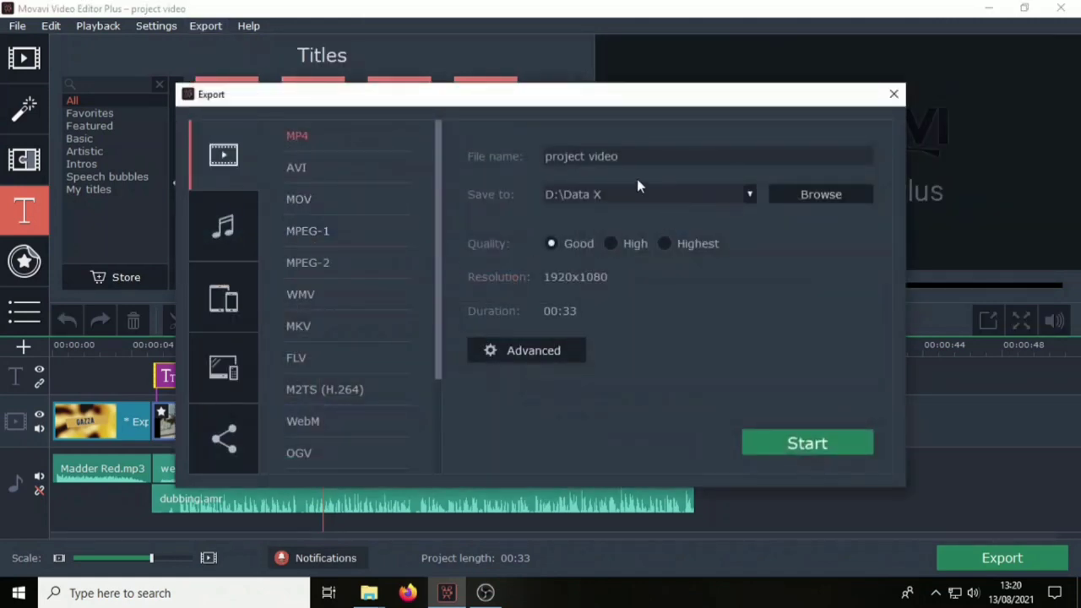
left_click(626, 158)
type("final")
left_click(821, 203)
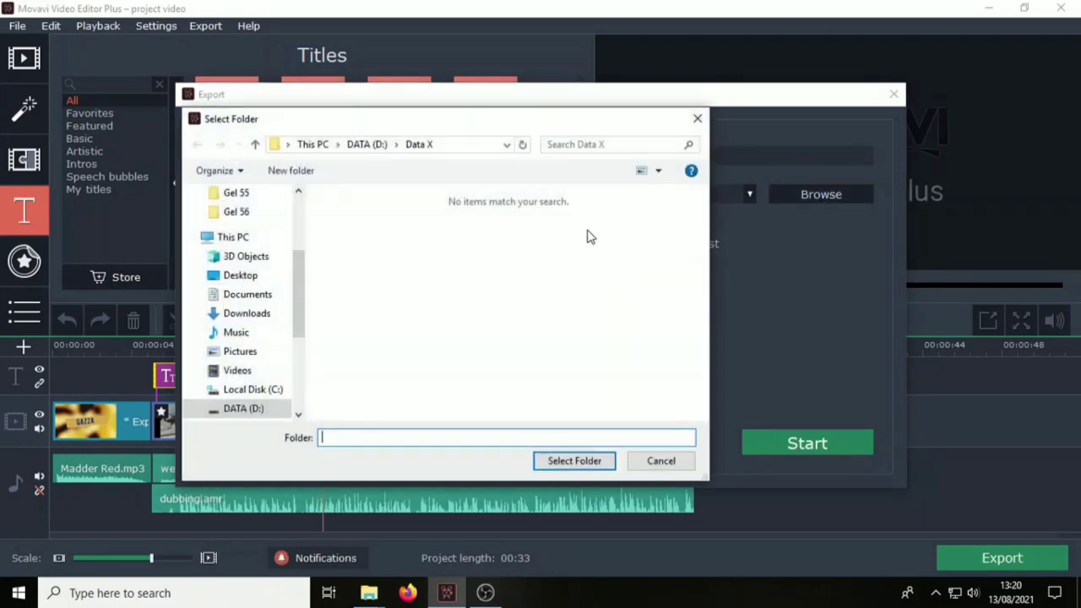
left_click(564, 463)
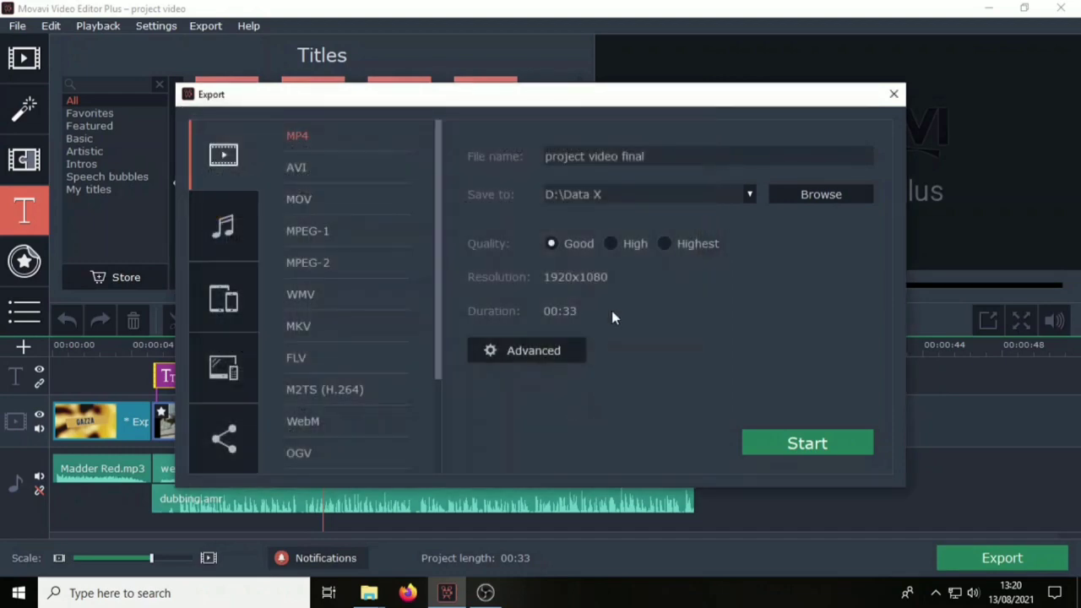
Step: Set the export resolution to 1920x1080 (16:9) in the advanced export settings and apply them
left_click(504, 350)
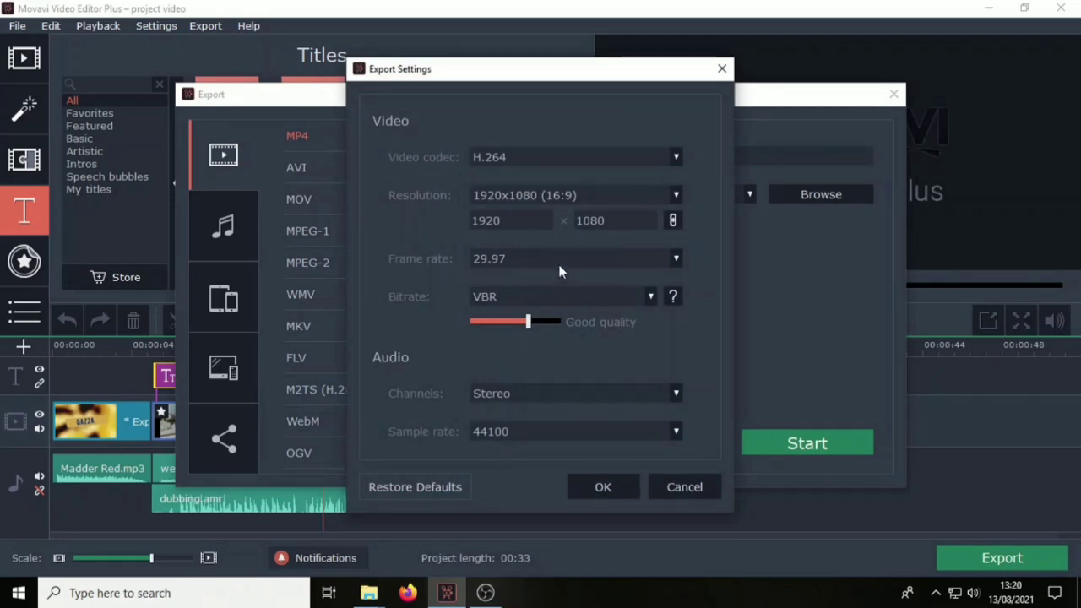
left_click(675, 197)
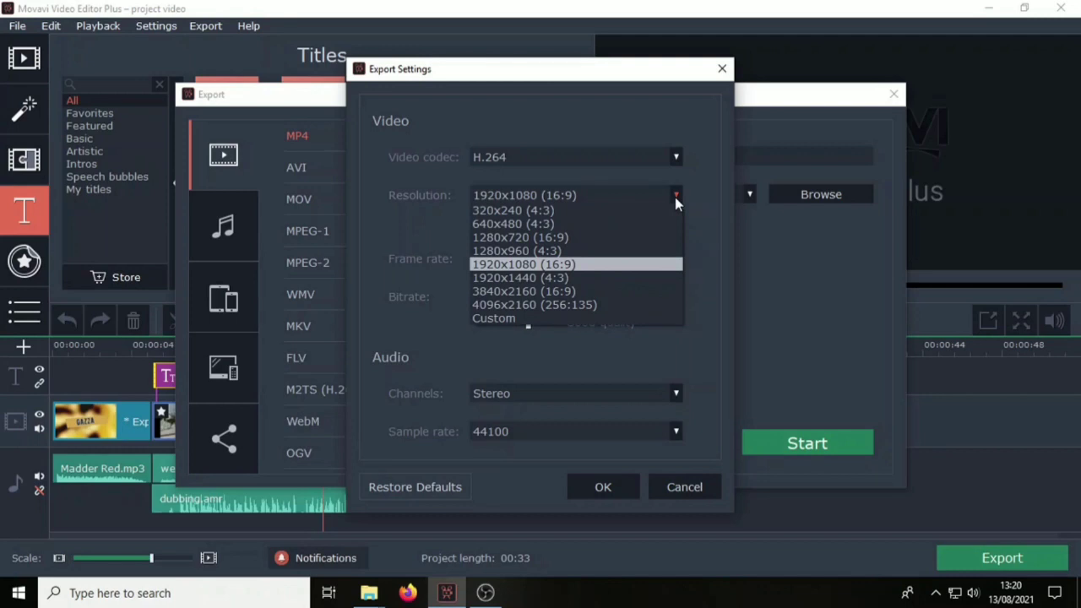
left_click(506, 266)
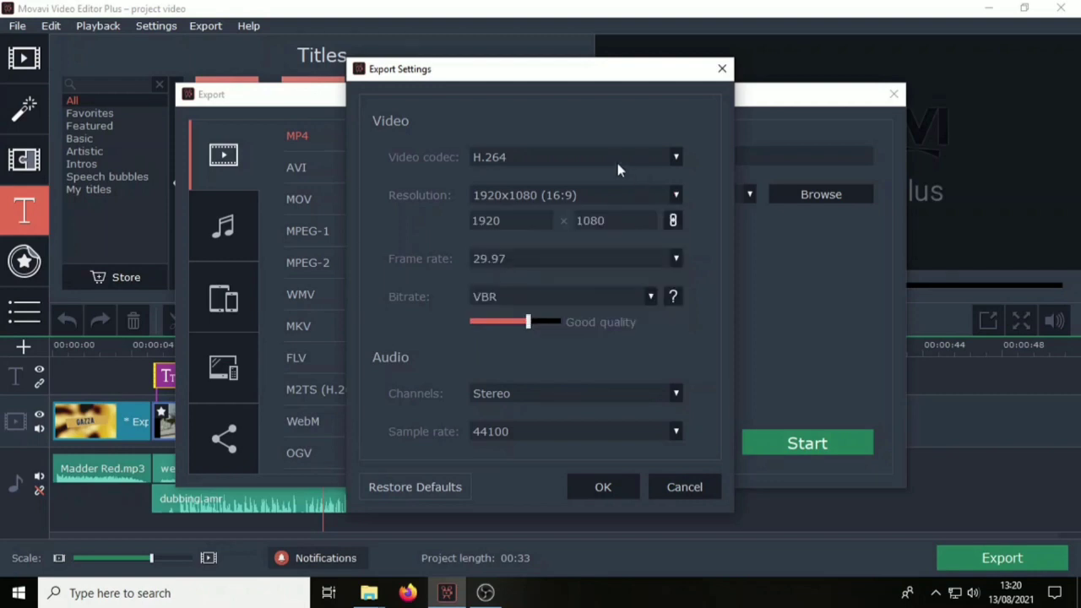
left_click(613, 488)
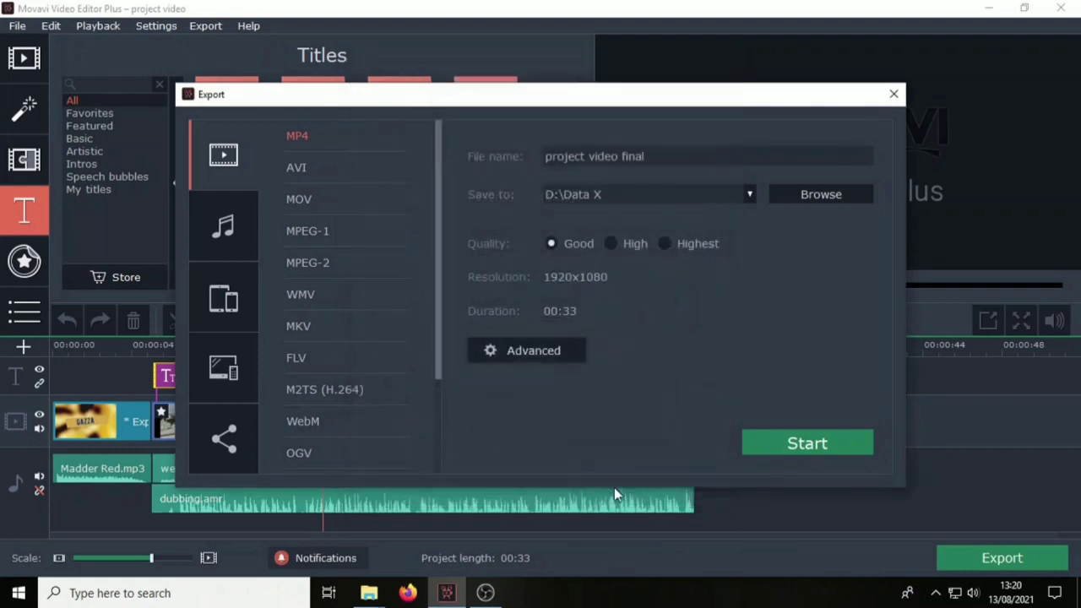
Step: Export the video as "project video final" and open its output folder in File Explorer when saving completes
left_click(799, 444)
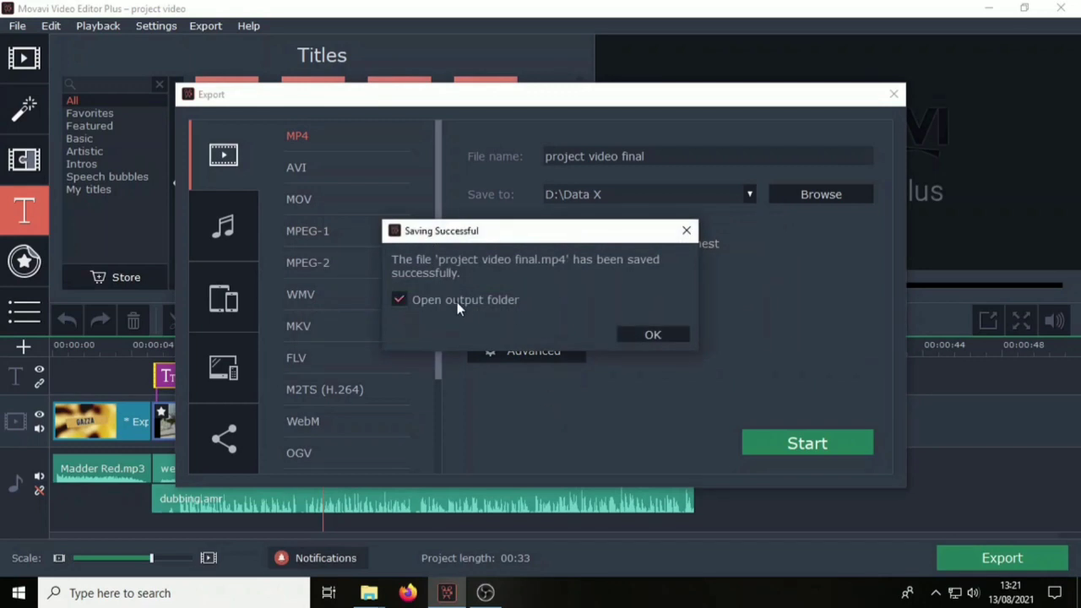
left_click(666, 333)
left_click(477, 388)
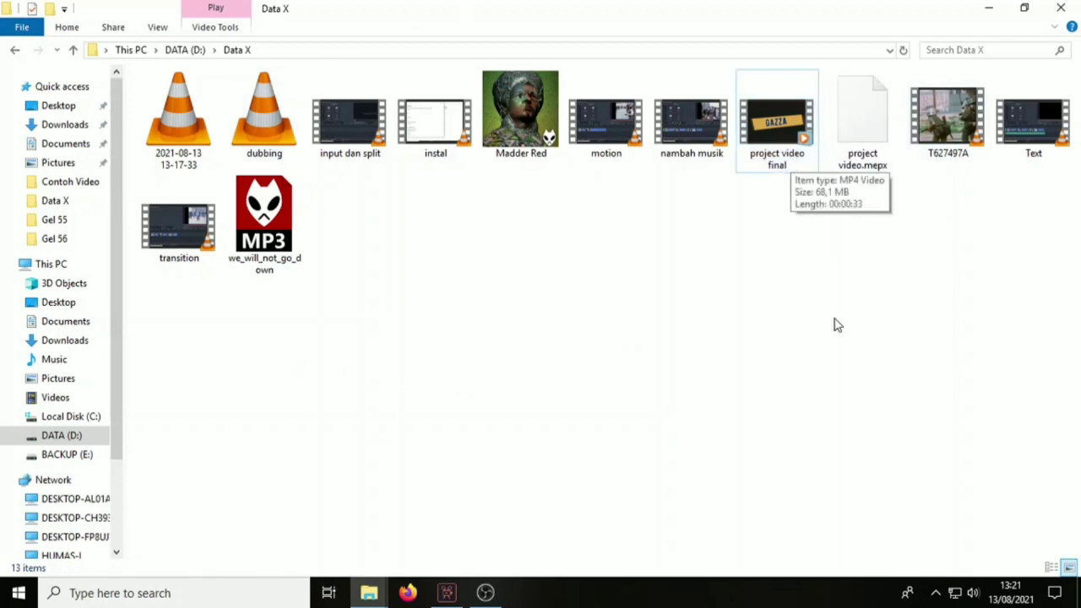
Step: Show the Data X folder in details view and select the exported "project video final" file to check its type, size and length
left_click(1052, 567)
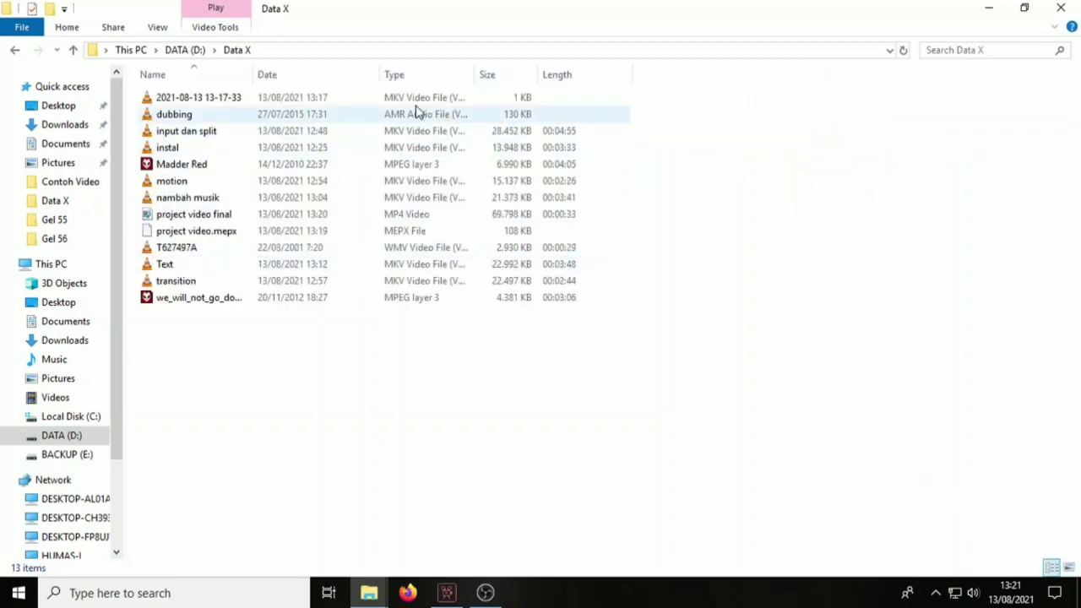
left_click(373, 74)
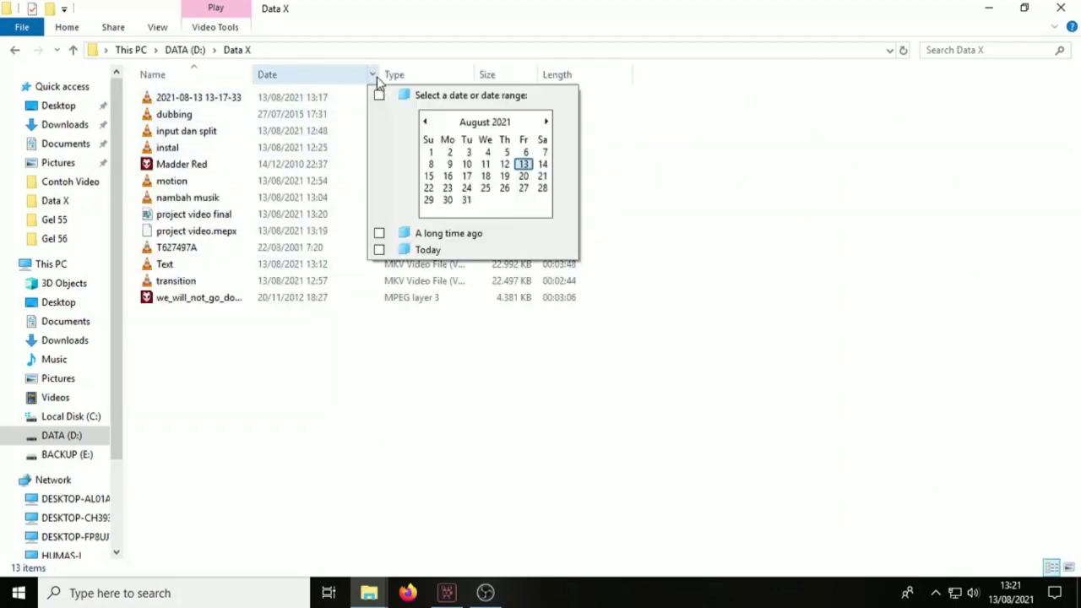
left_click(801, 196)
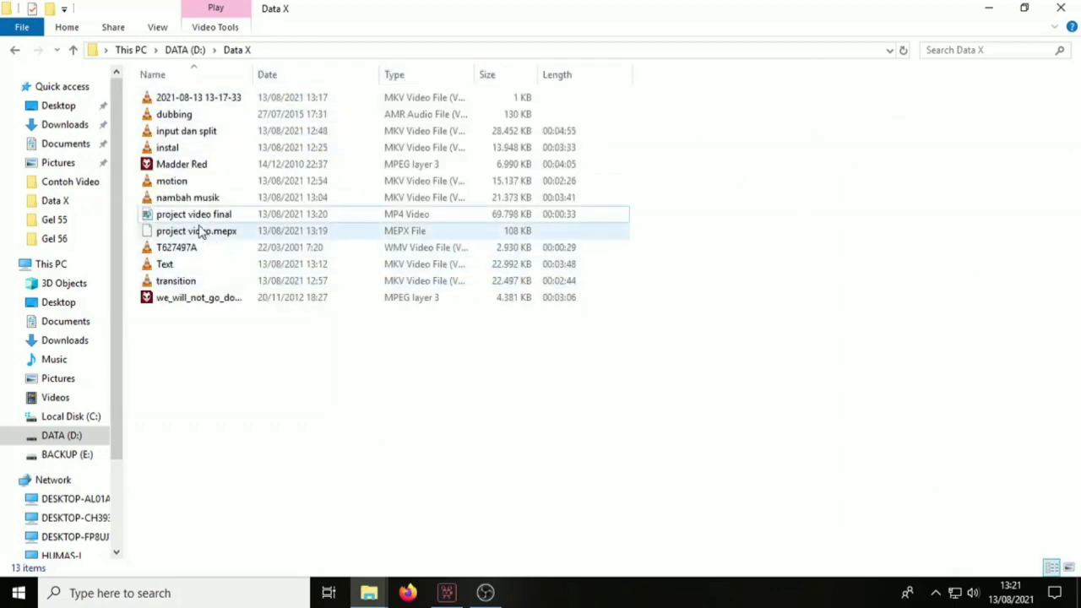
left_click(222, 216)
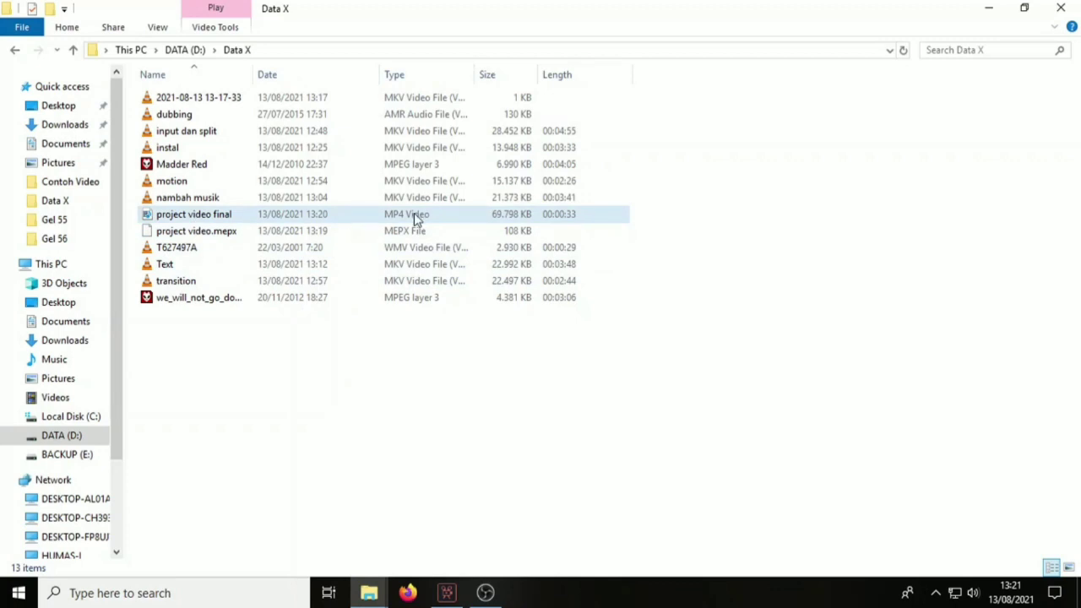